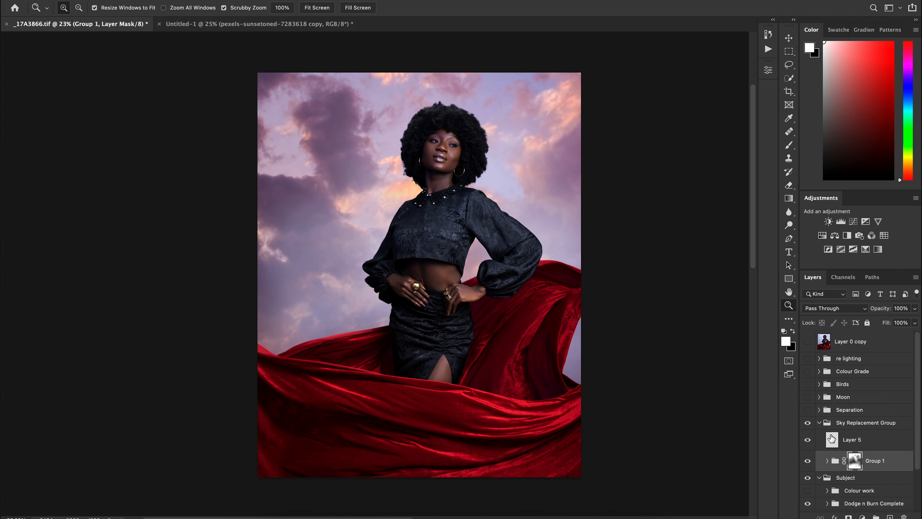
Collapse the Sky Replacement Group, then expand the Colour work group inside Subject and turn on its visibility
click(832, 439)
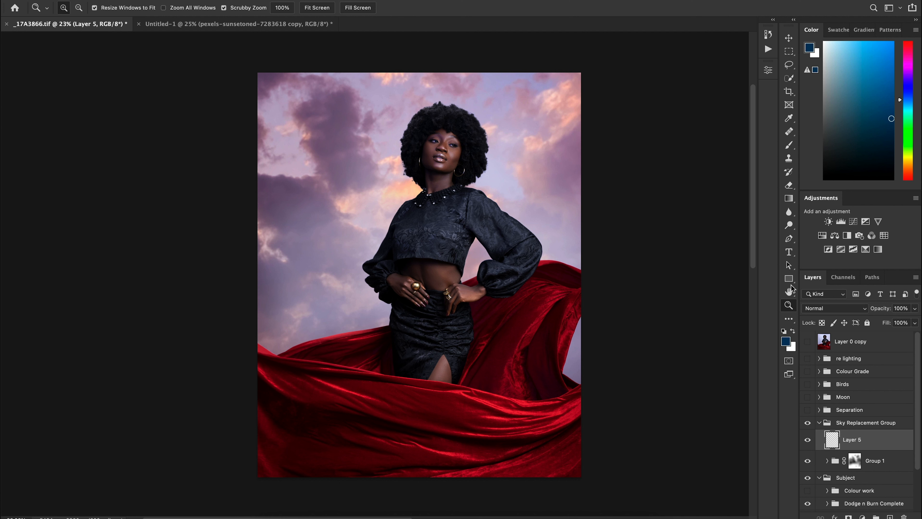
click(819, 425)
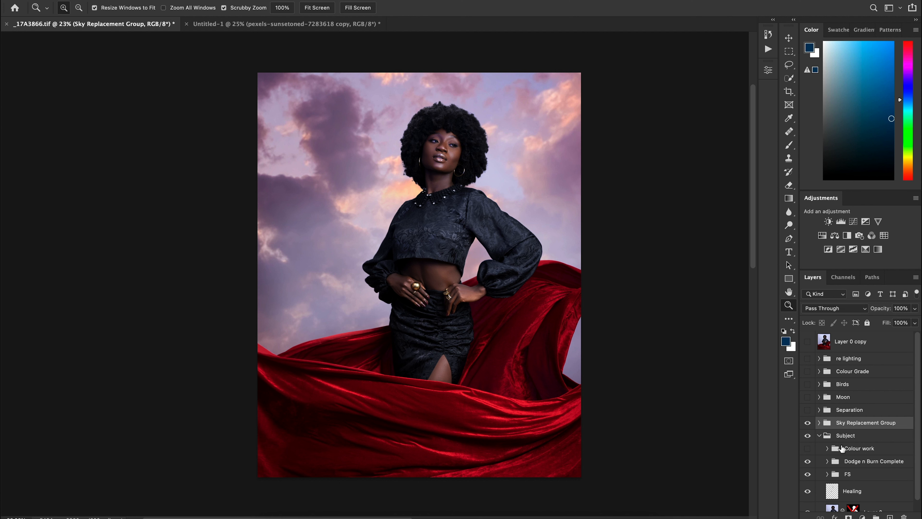
click(847, 450)
click(827, 448)
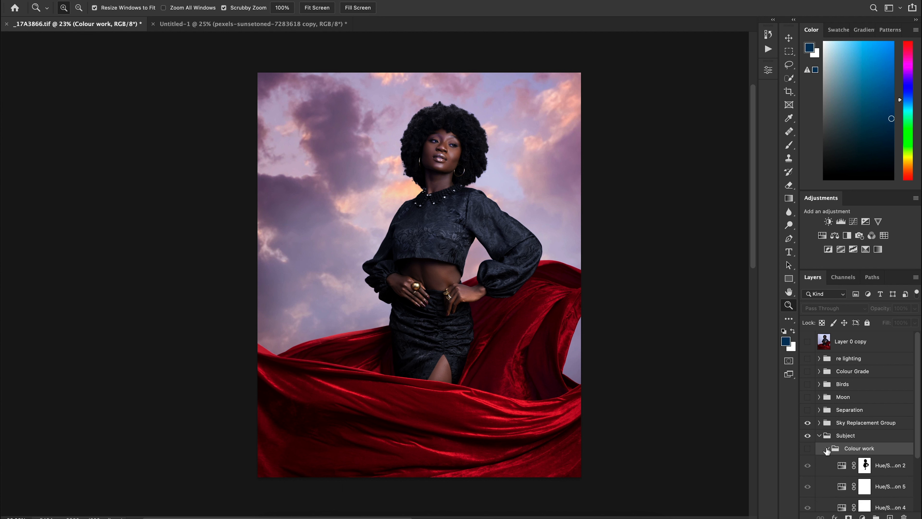
scroll(904, 436, down, 3)
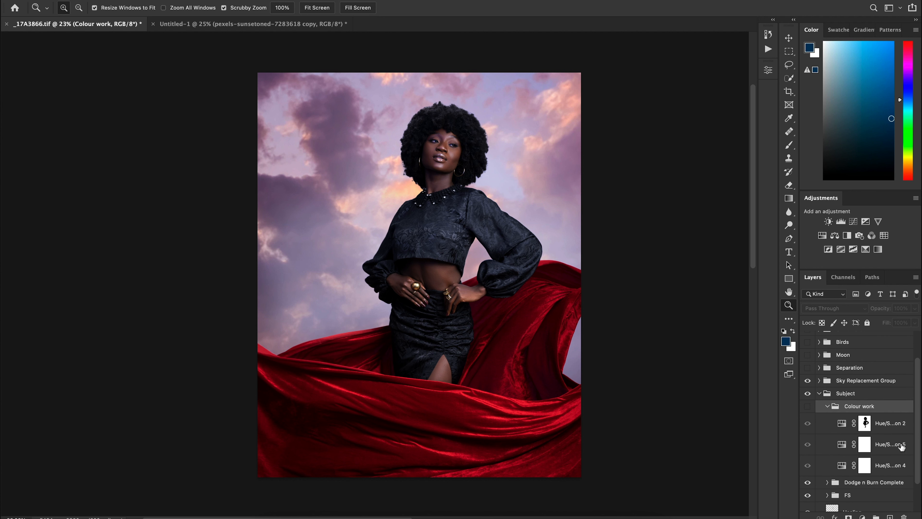
click(807, 406)
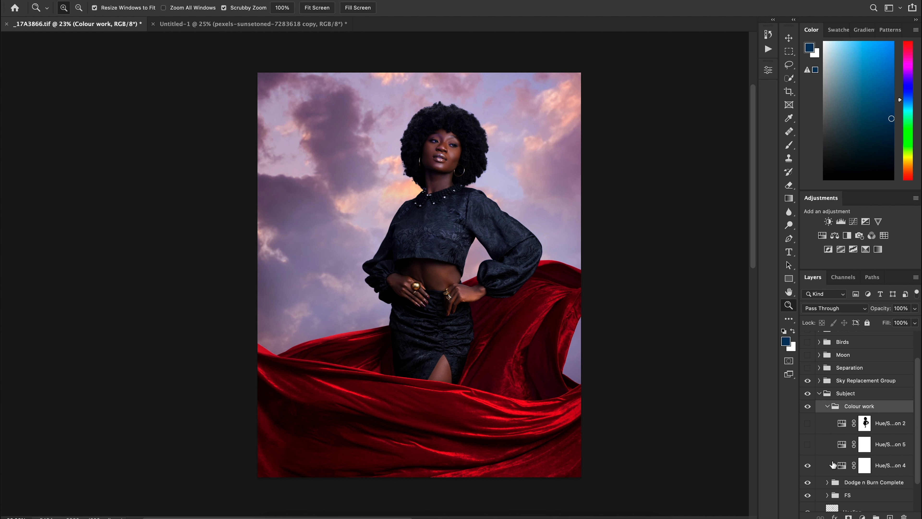
Toggle the visibility of Hue/Saturation 4 to compare the red fabric with and without it
click(807, 465)
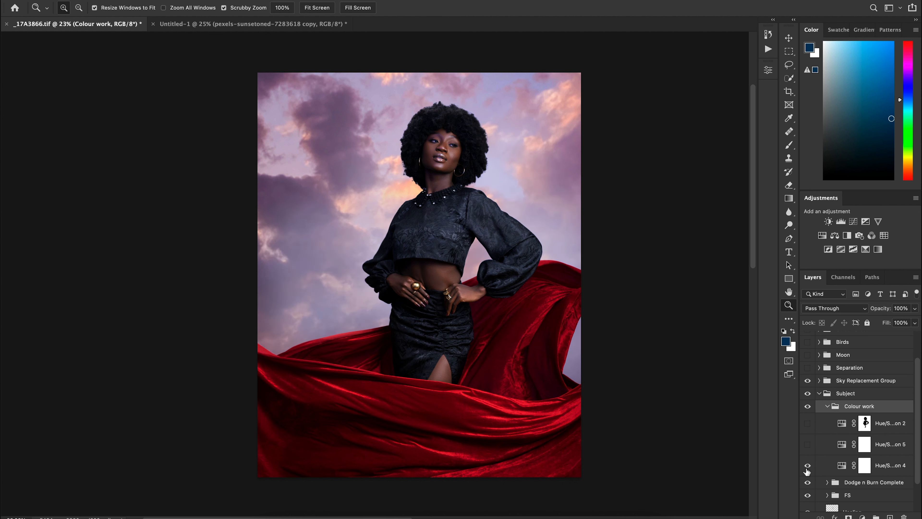
click(807, 466)
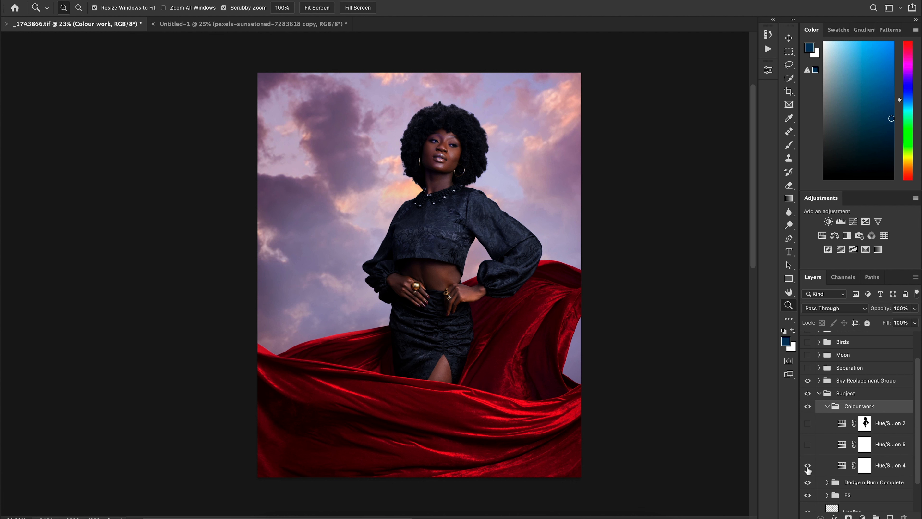
click(807, 466)
click(807, 466)
Open Hue/Saturation 4's settings and review its Reds and Yellows ranges before returning to Master
double_click(840, 470)
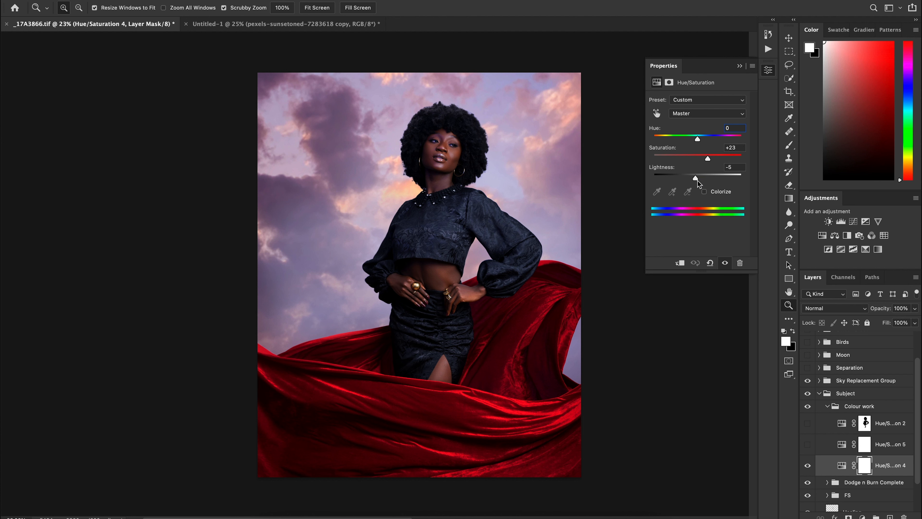
click(680, 115)
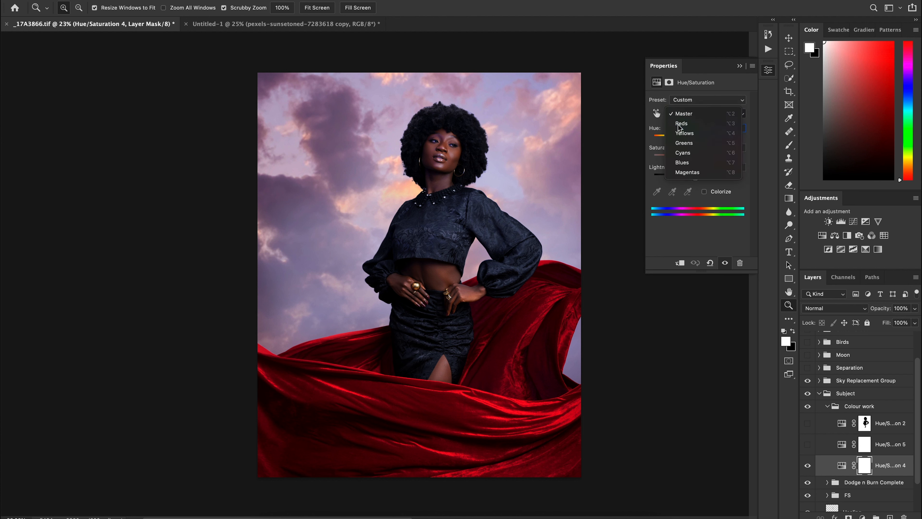
click(682, 123)
click(685, 114)
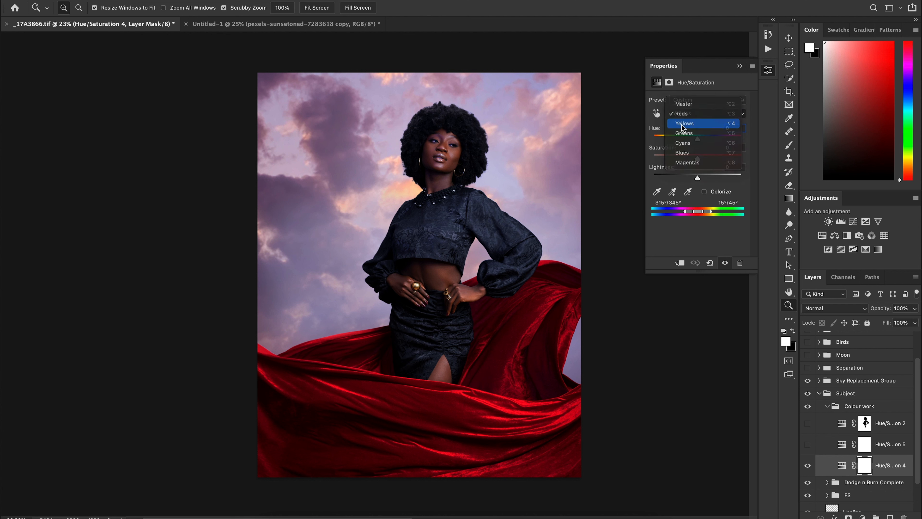
click(684, 125)
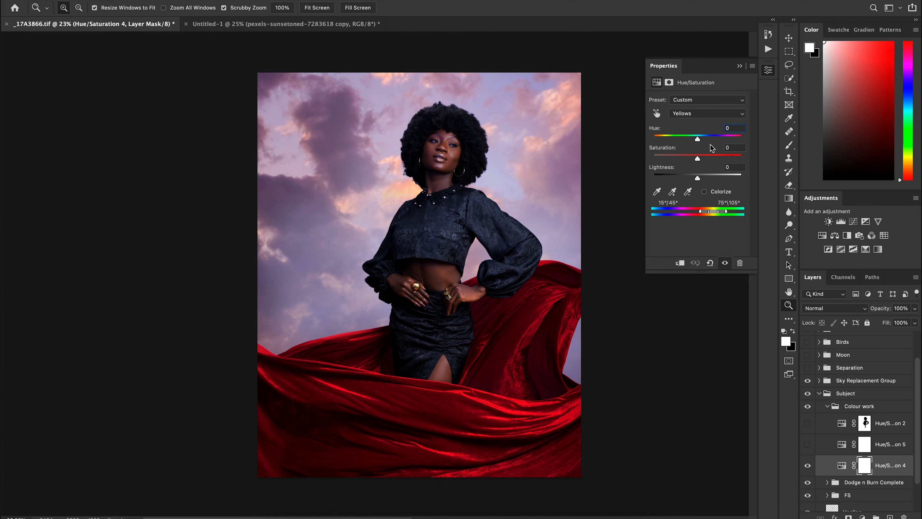
click(684, 115)
click(683, 97)
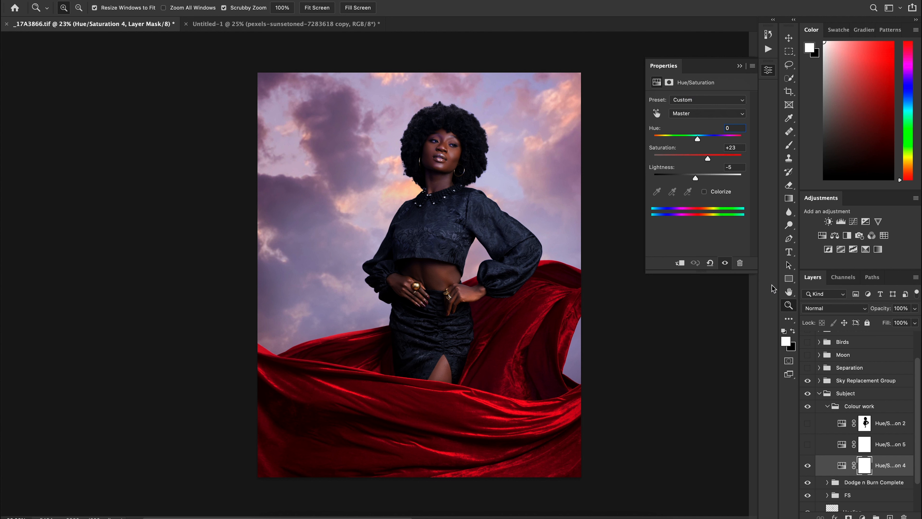
Compare the image again with and without Hue/Saturation 4, and turn on the Hue/Saturation 5 layer
click(808, 467)
click(808, 467)
click(807, 468)
click(808, 468)
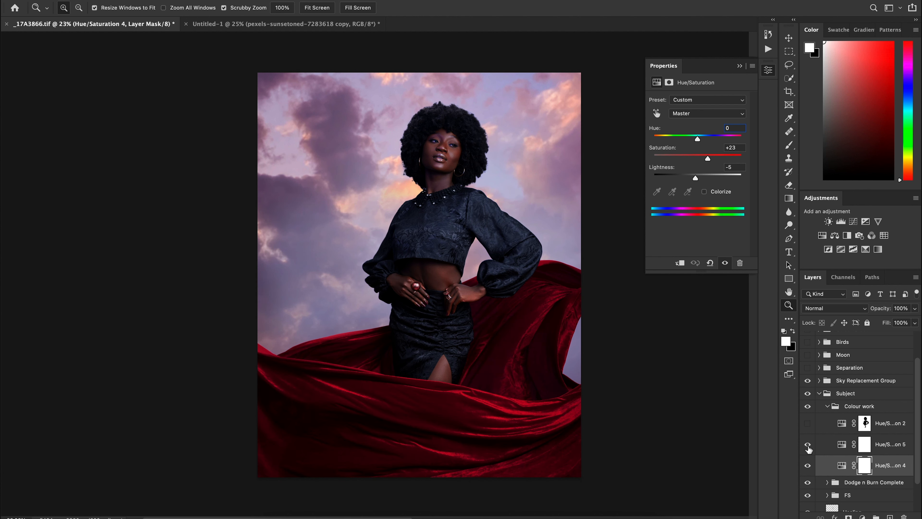
In Hue/Saturation 5's Reds range, try a lightness of +3, restore it to -23, and fine-tune the saturation
click(843, 449)
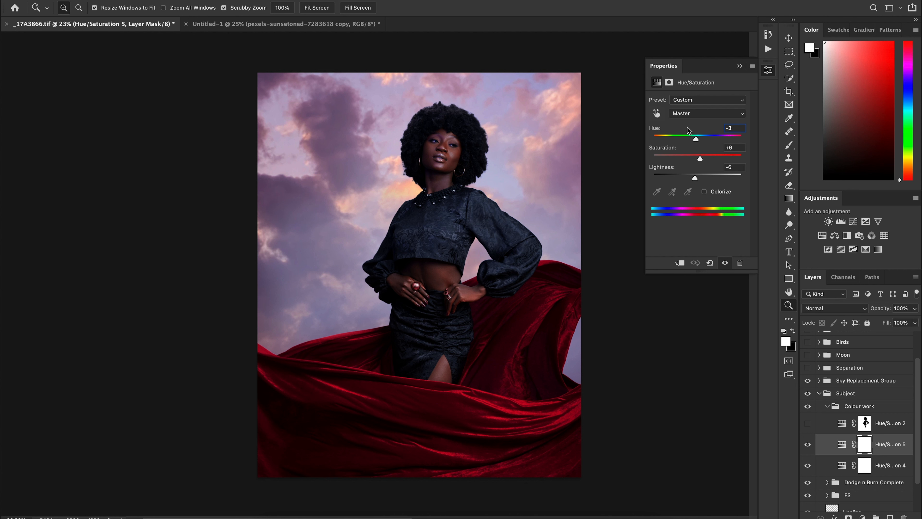
click(685, 115)
click(682, 124)
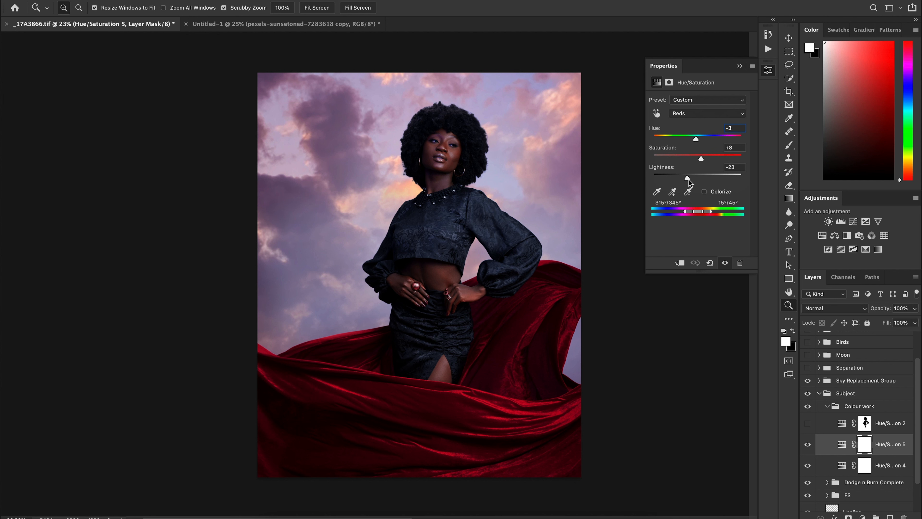
drag(688, 180, 699, 177)
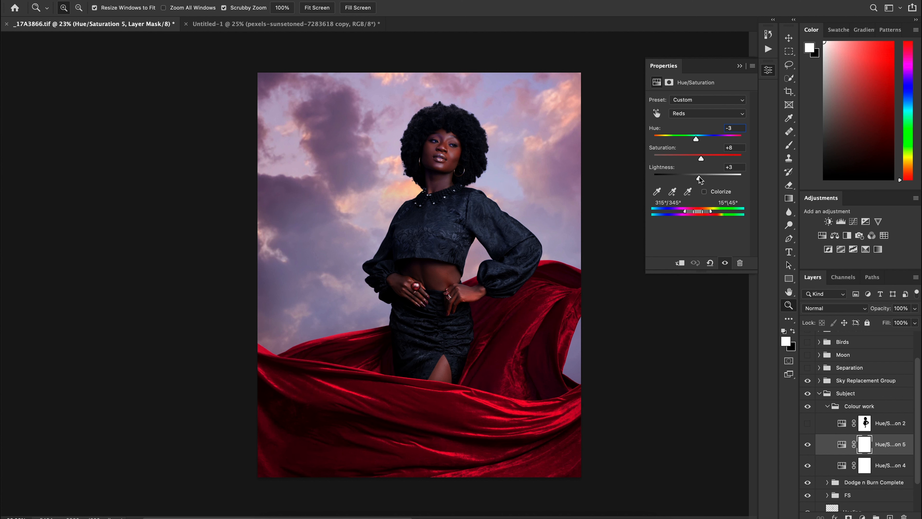
drag(700, 178, 688, 178)
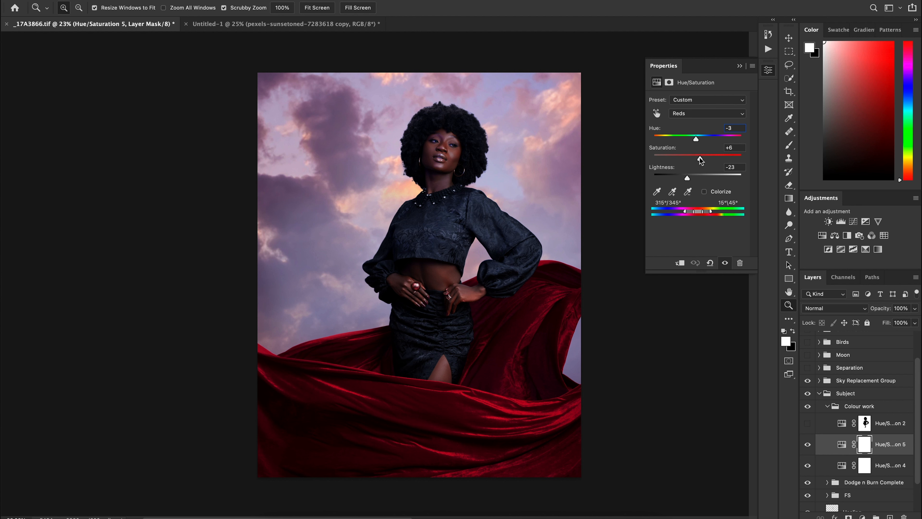
drag(699, 157, 700, 156)
Set the hue of Hue/Saturation 5's Yellows range to -69
click(690, 114)
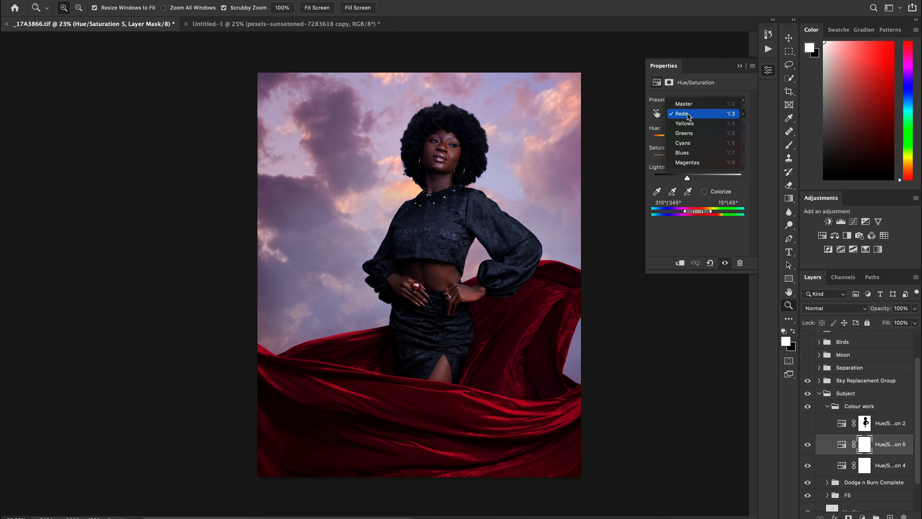
click(690, 125)
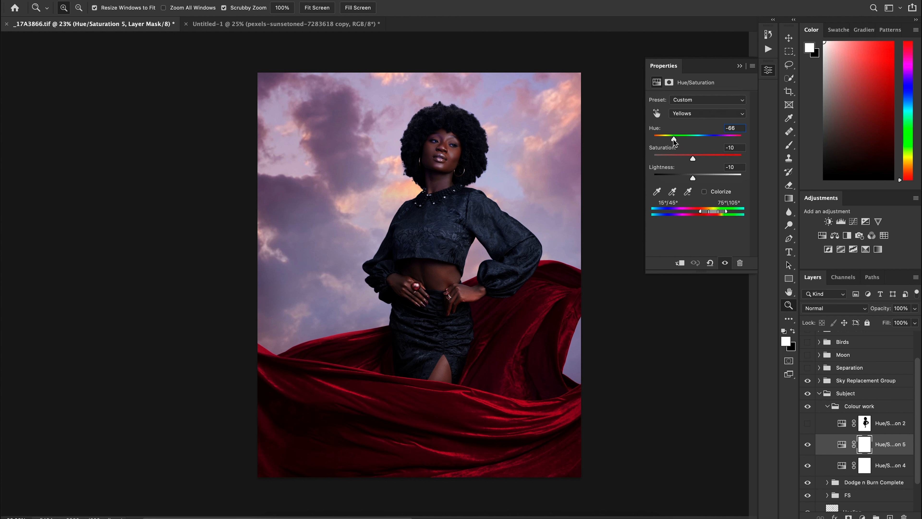
mouse_move(674, 139)
mouse_down()
mouse_move(694, 140)
mouse_move(674, 145)
mouse_up()
Turn on the Hue/Saturation 2 layer and open its settings for the Reds range
click(808, 423)
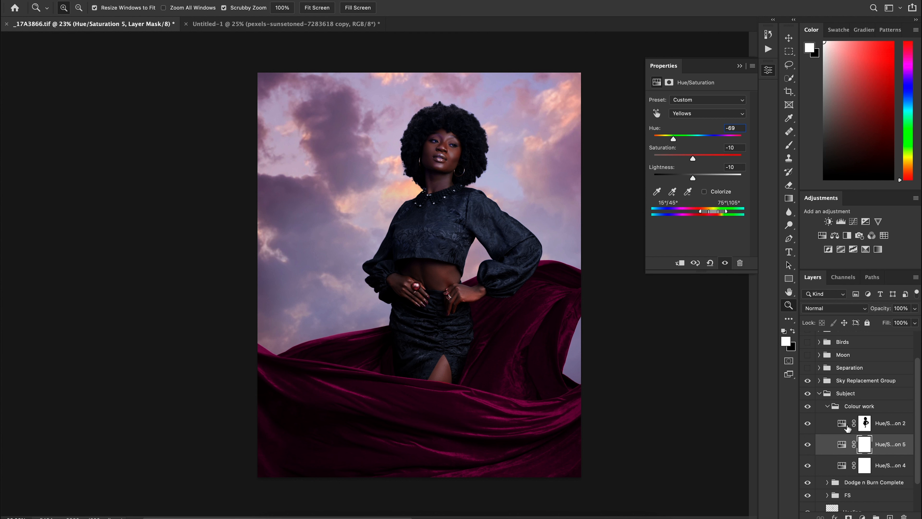
click(841, 427)
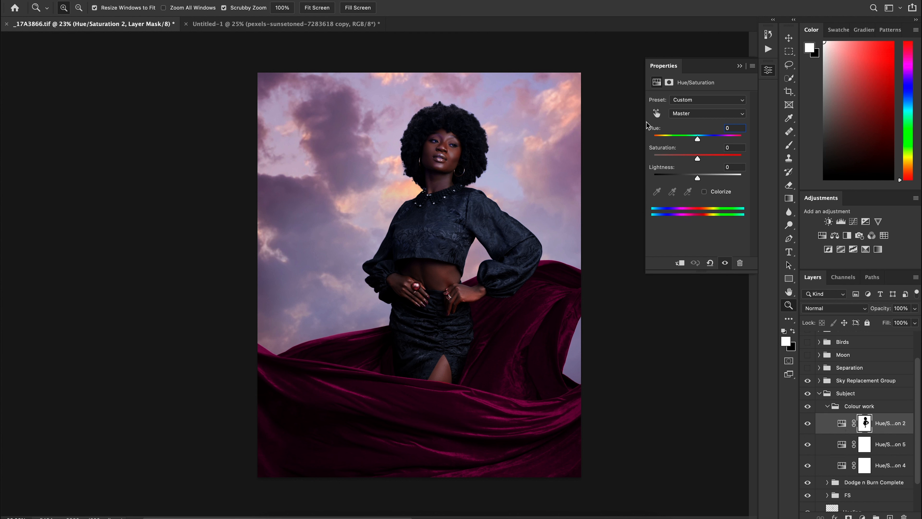
click(677, 115)
click(683, 123)
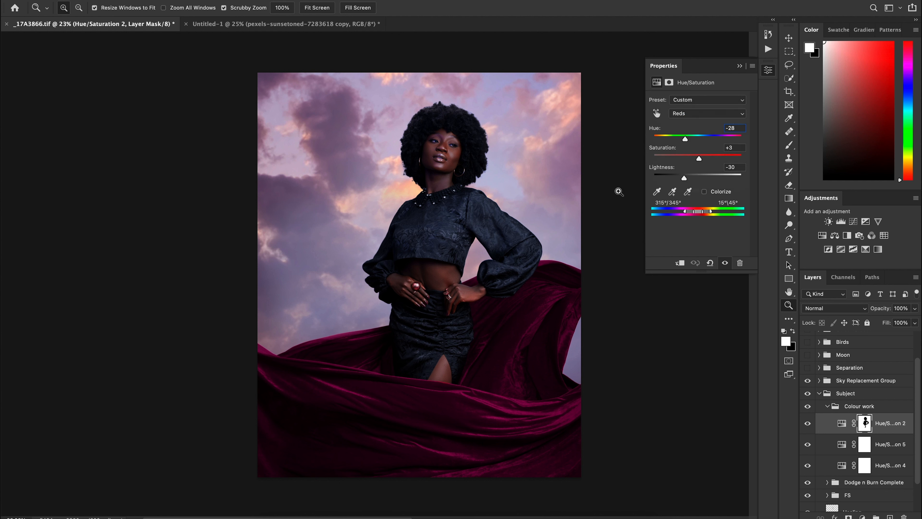
In Hue/Saturation 2's Reds, try hue +2 with lightness +2, followed by hue -27 with lightness -33
drag(685, 139, 698, 139)
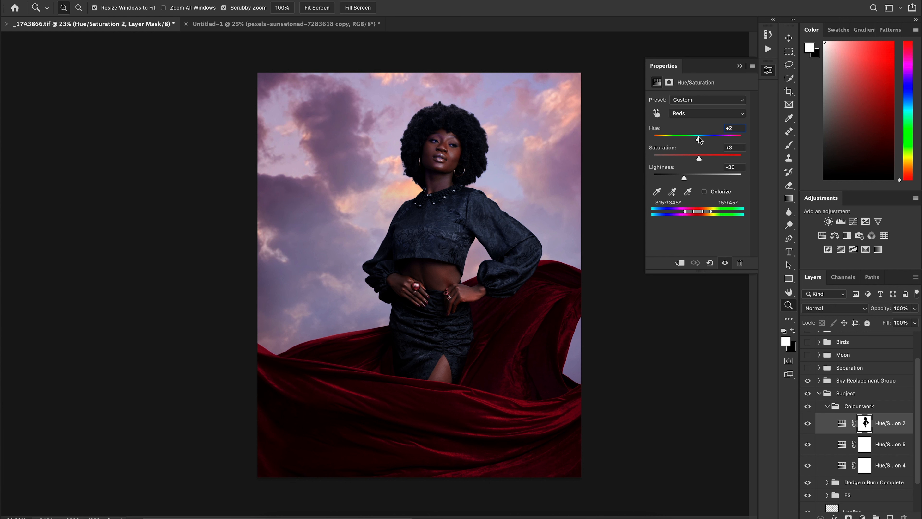
drag(684, 178, 699, 178)
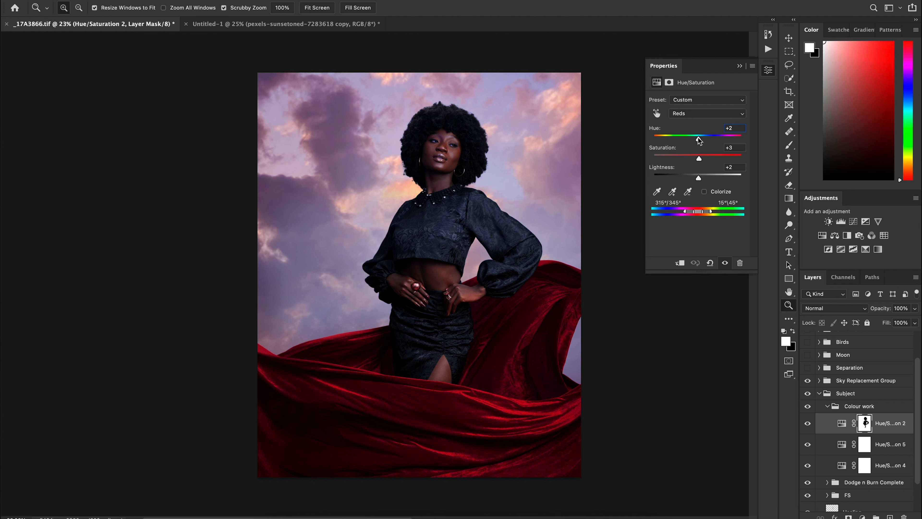
drag(698, 140, 685, 141)
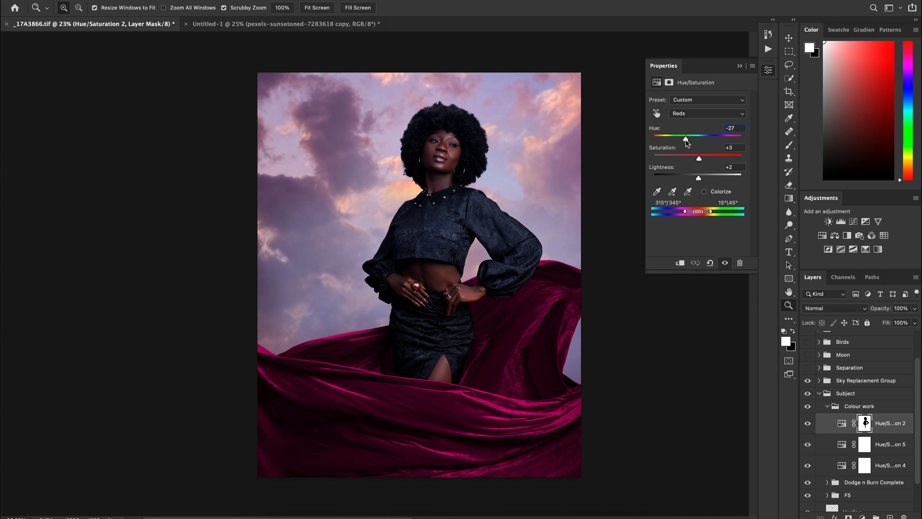
drag(699, 178, 685, 179)
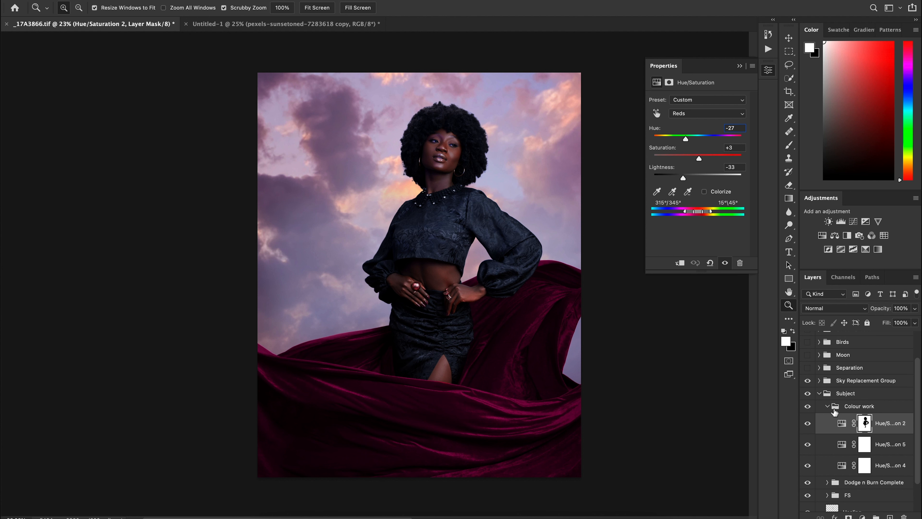
Undo the trial Reds changes on Hue/Saturation 2 and keep the layer's visibility on
key(ctrl+z)
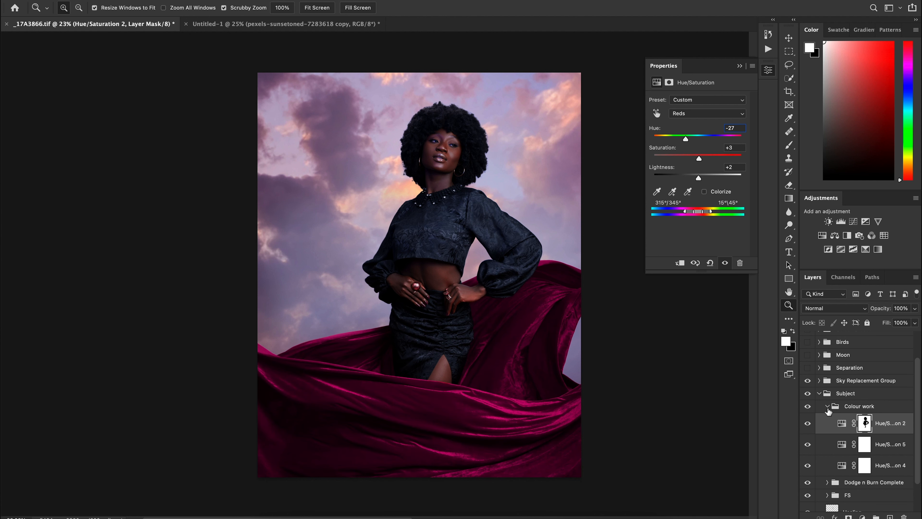
key(ctrl+z)
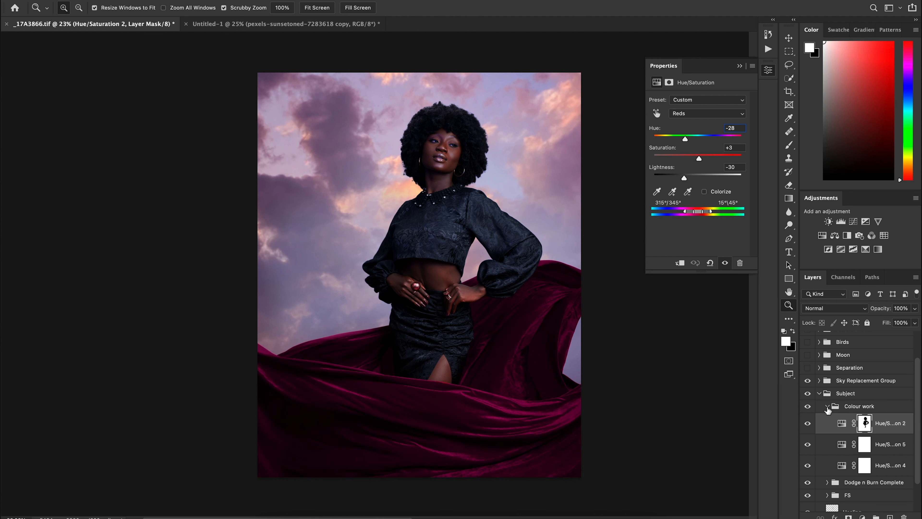
key(ctrl+z)
click(808, 423)
Collapse the Colour work group and toggle its visibility to compare the fabric before and after recolouring
click(827, 407)
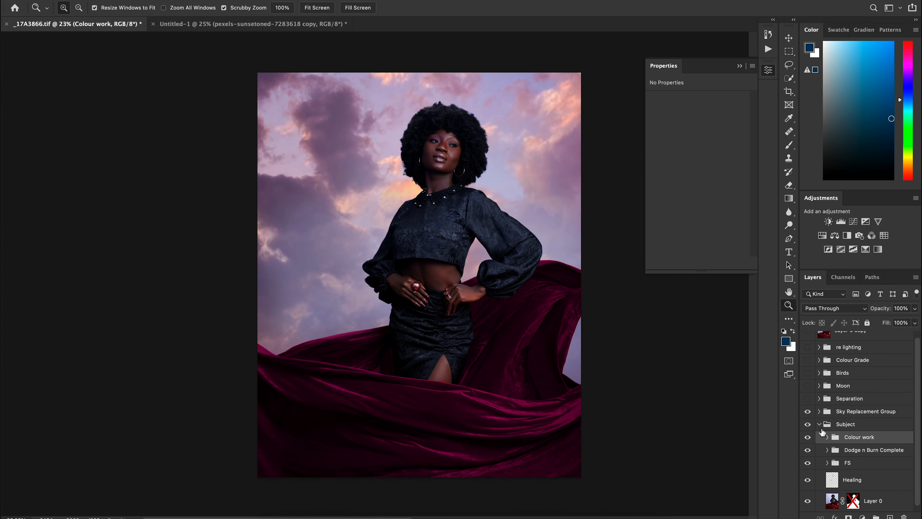
click(807, 437)
click(807, 437)
click(807, 437)
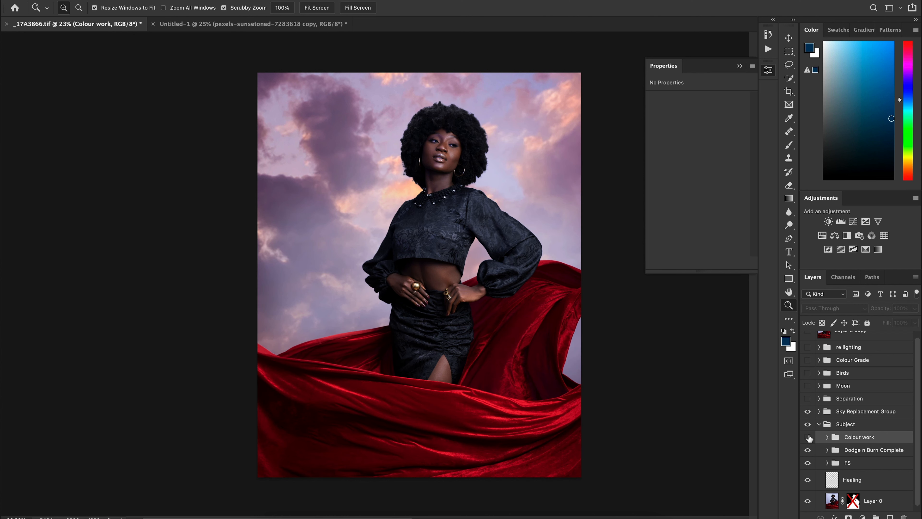
click(807, 437)
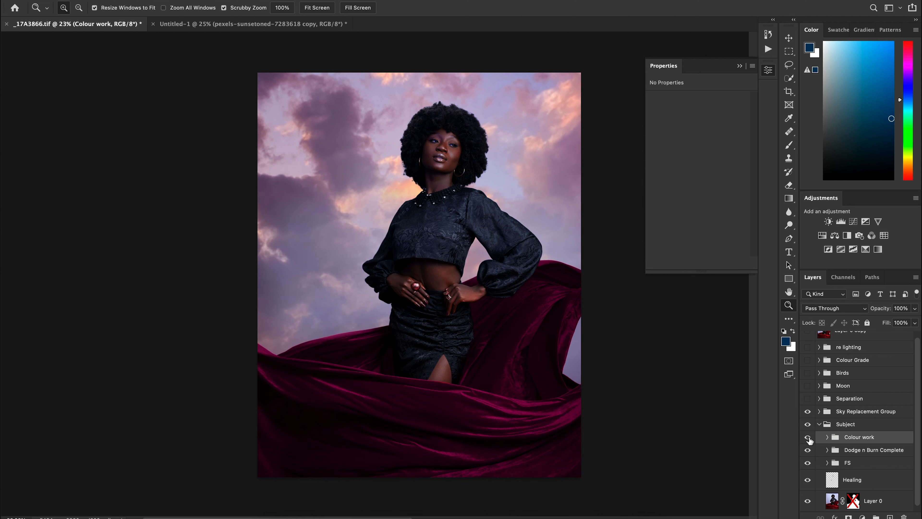
Collapse the Subject group, then show and expand the Separation group and select its Layer 4
click(819, 425)
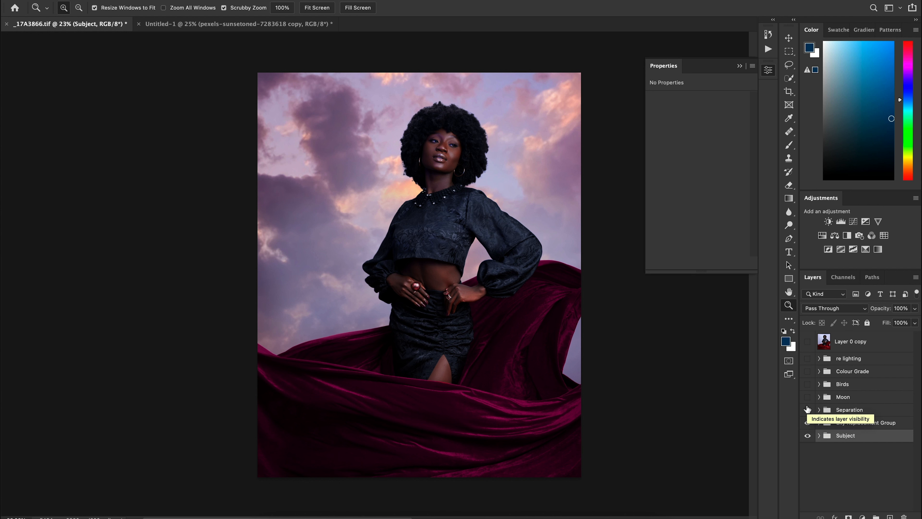
click(807, 409)
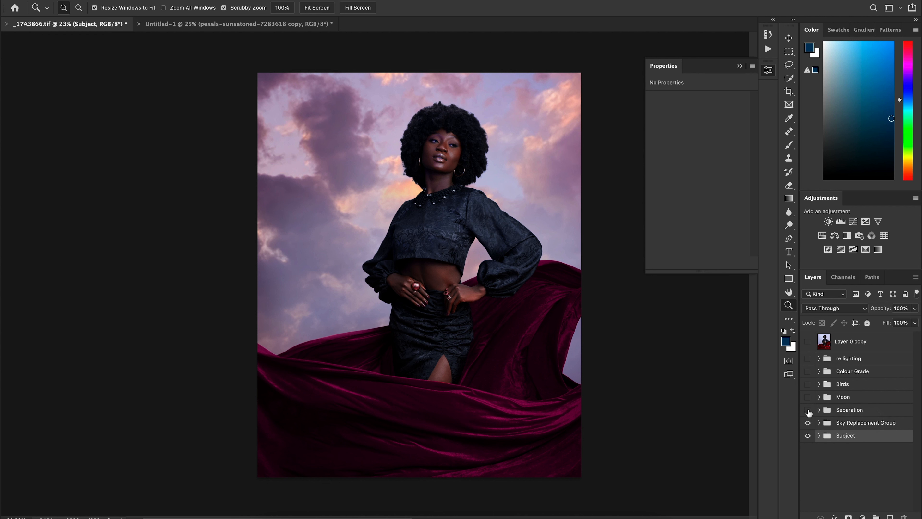
click(818, 409)
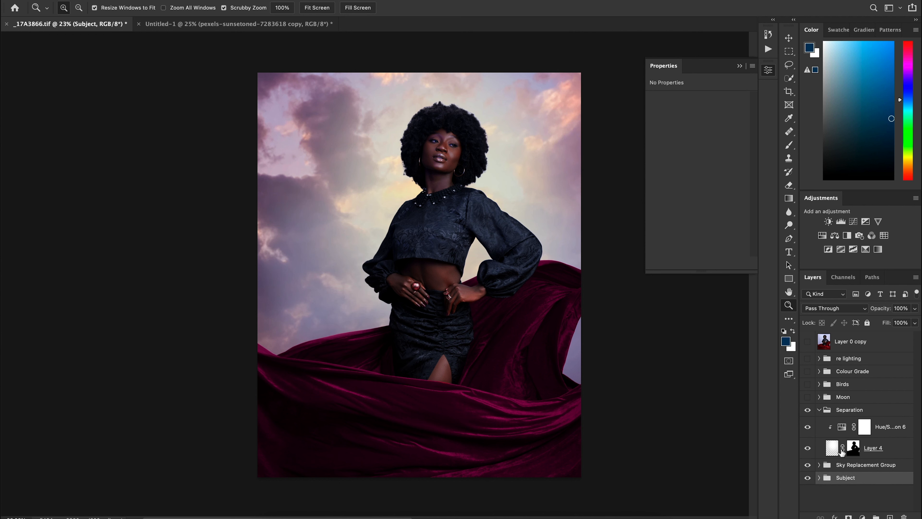
click(832, 450)
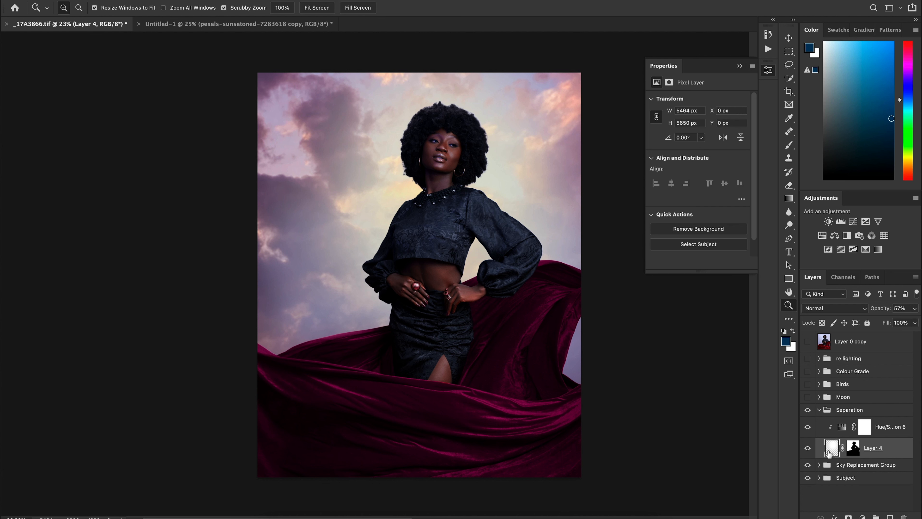
Hide the Sky Replacement and Subject groups and add a new black-filled layer directly below the Separation group
drag(807, 467, 806, 485)
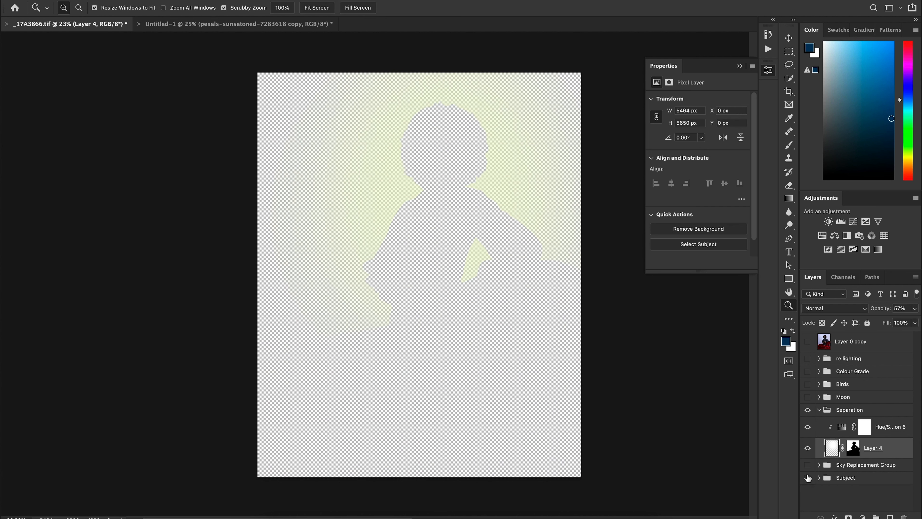
click(857, 465)
click(890, 516)
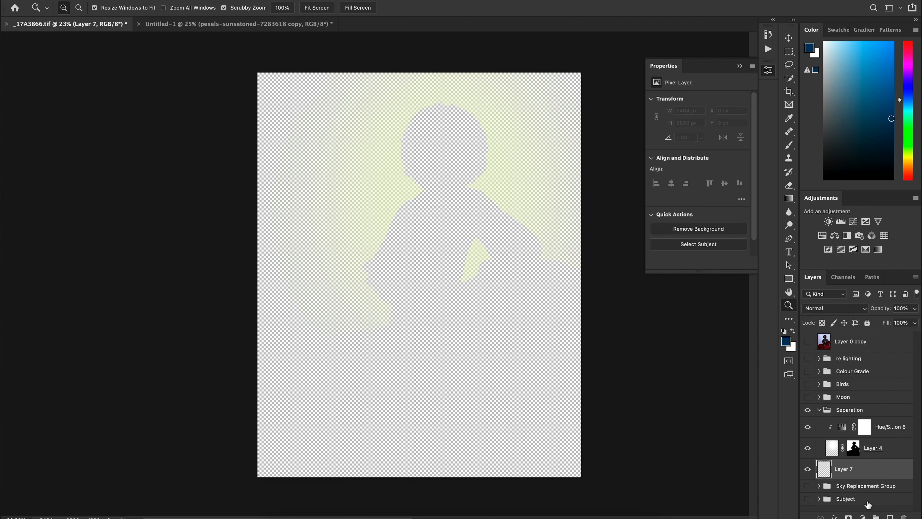
key(d)
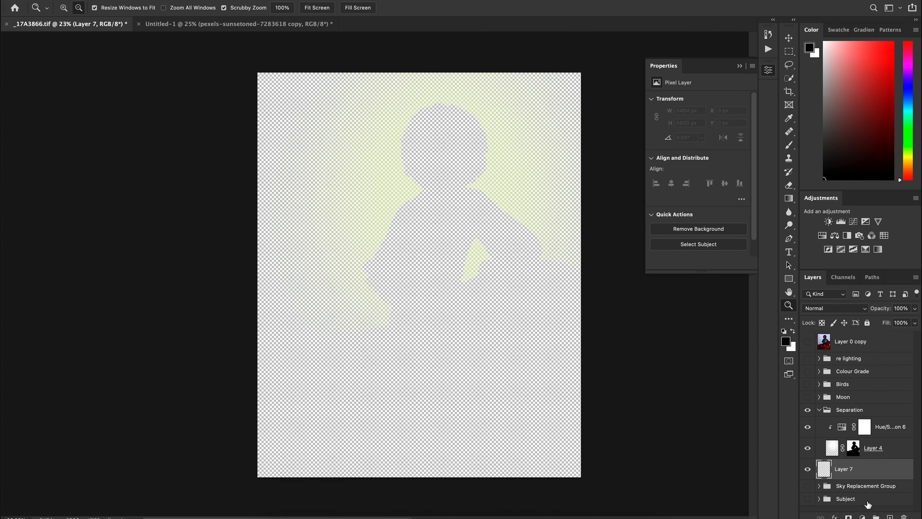
key(alt+BackSpace)
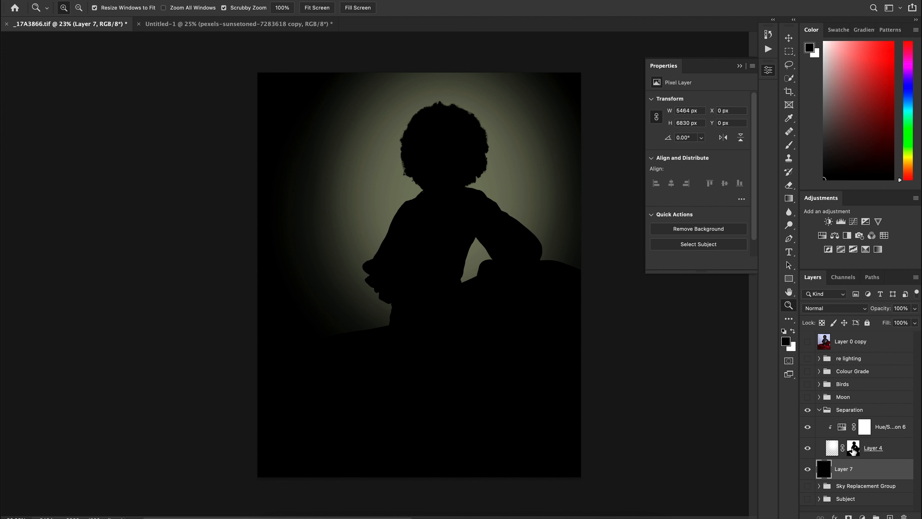
Disable and re-enable Layer 4's mask to inspect the full glow, and swap the black backing layer's visibility for the Sky Replacement and Subject groups
shift+click(852, 454)
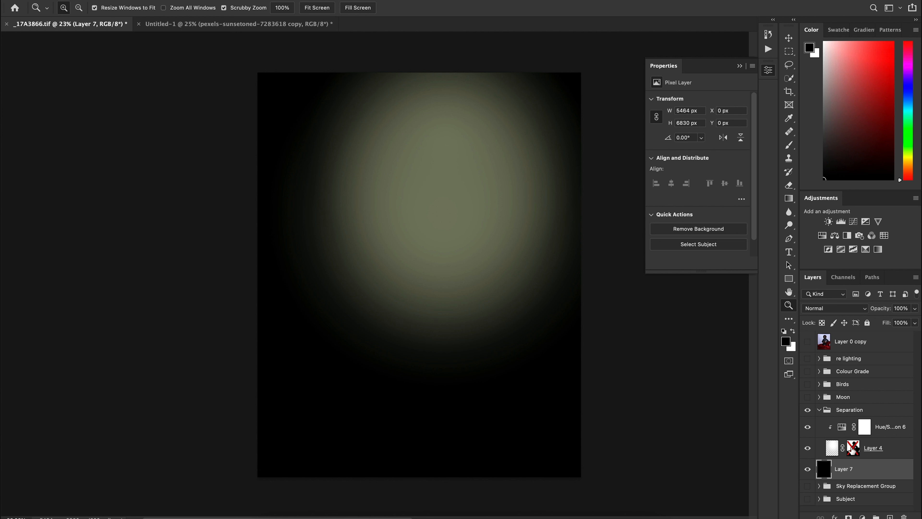
shift+click(852, 450)
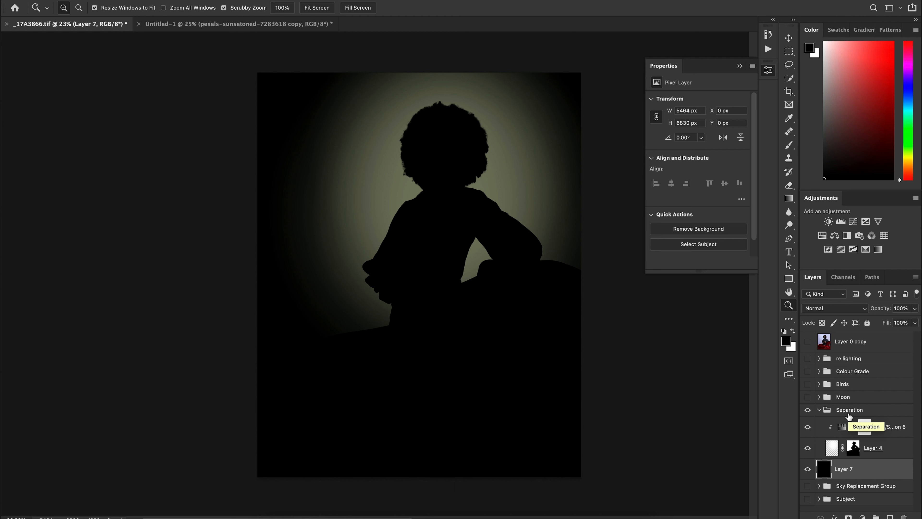
click(809, 471)
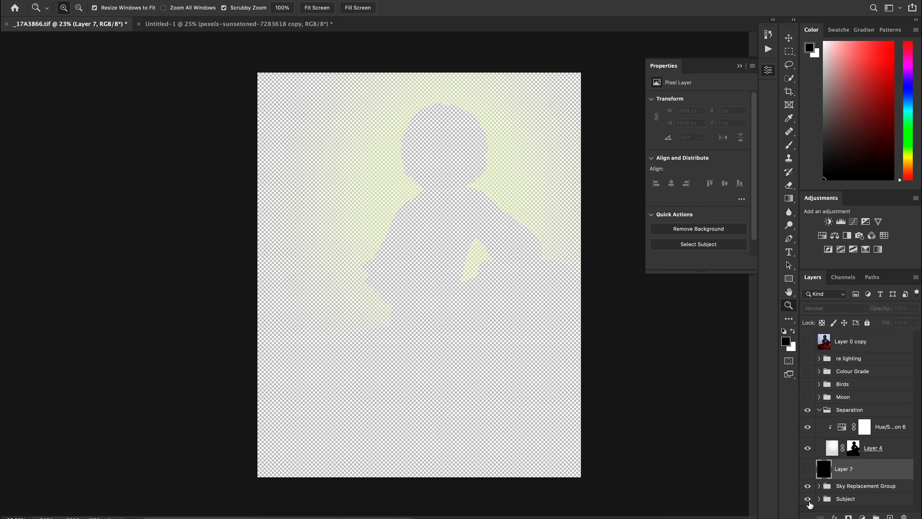
drag(812, 486, 808, 499)
Compare the glow with Hue/Saturation 6 off and on, leaving it visible, and collapse the Separation group
click(808, 428)
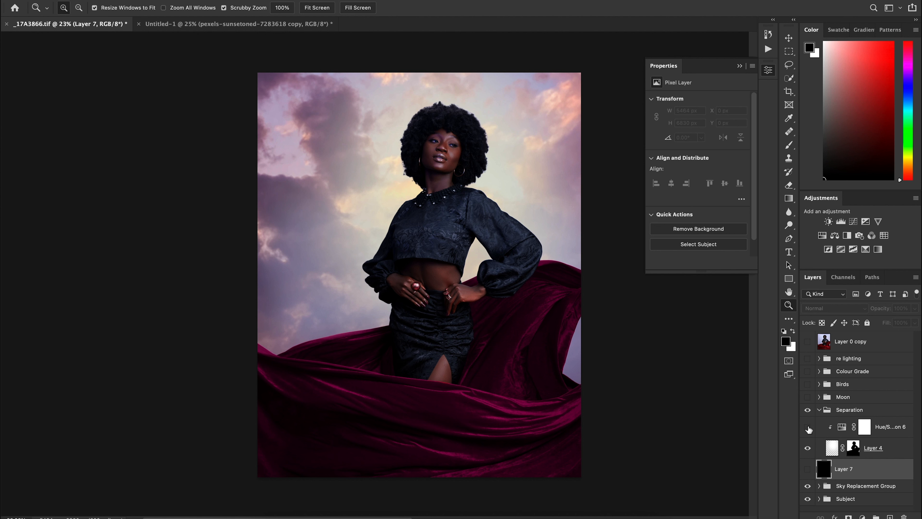
click(808, 429)
click(808, 429)
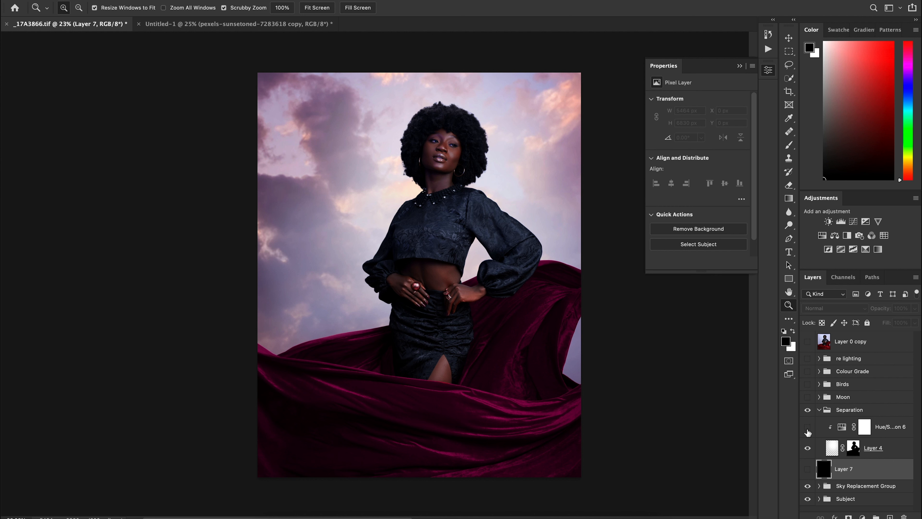
click(807, 428)
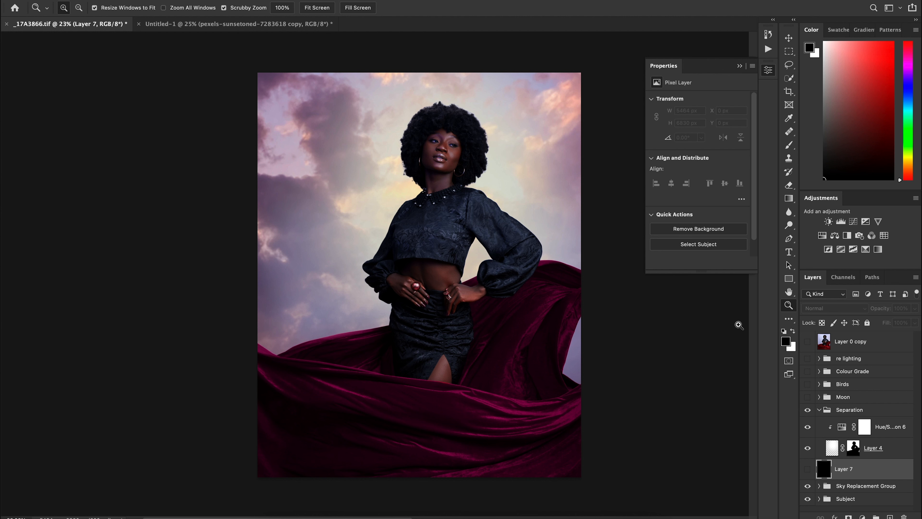
click(820, 412)
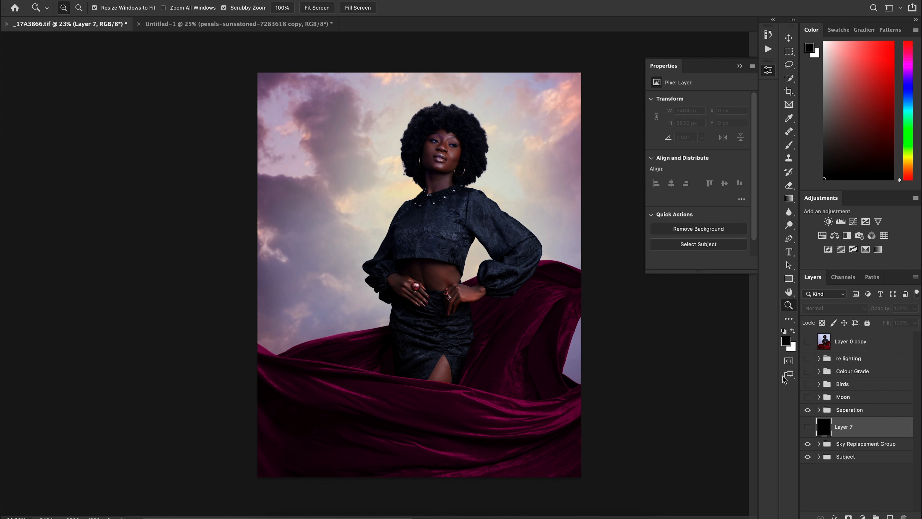
Show and expand the Moon group and disable the layer masks on moon copy and moon
click(808, 400)
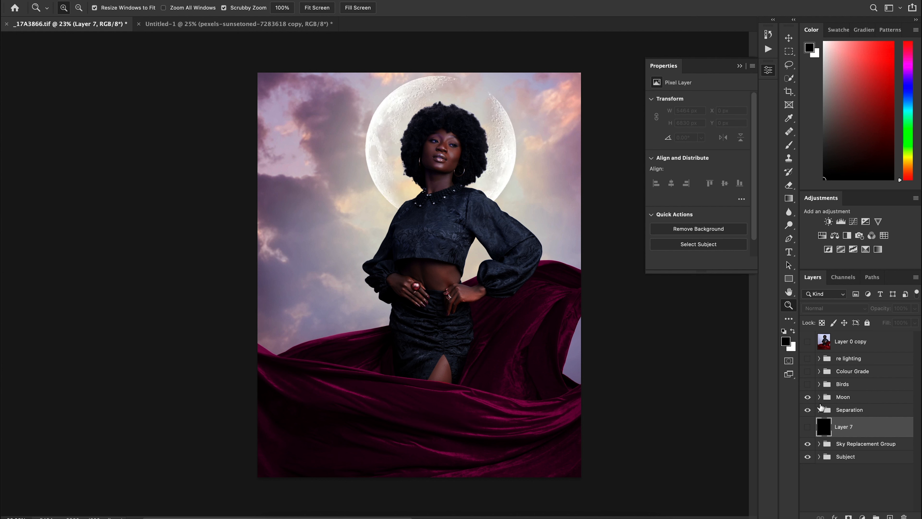
click(819, 397)
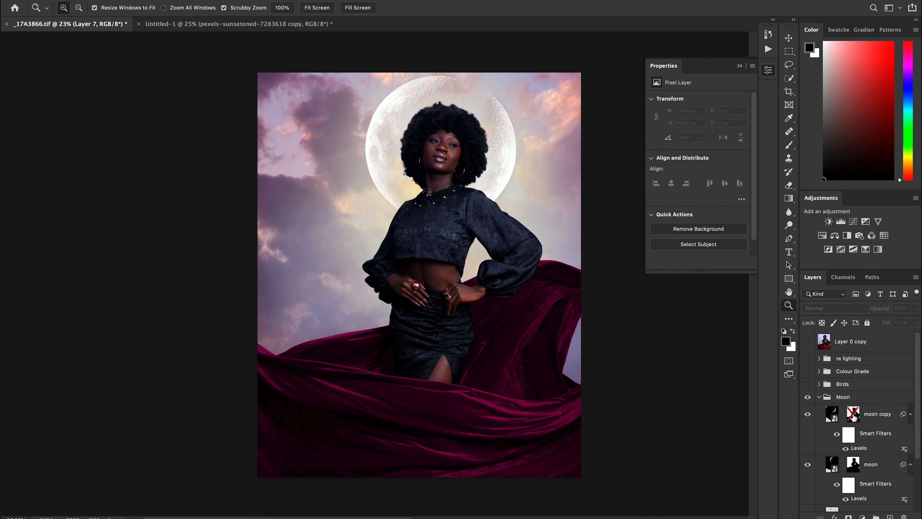
shift+click(853, 414)
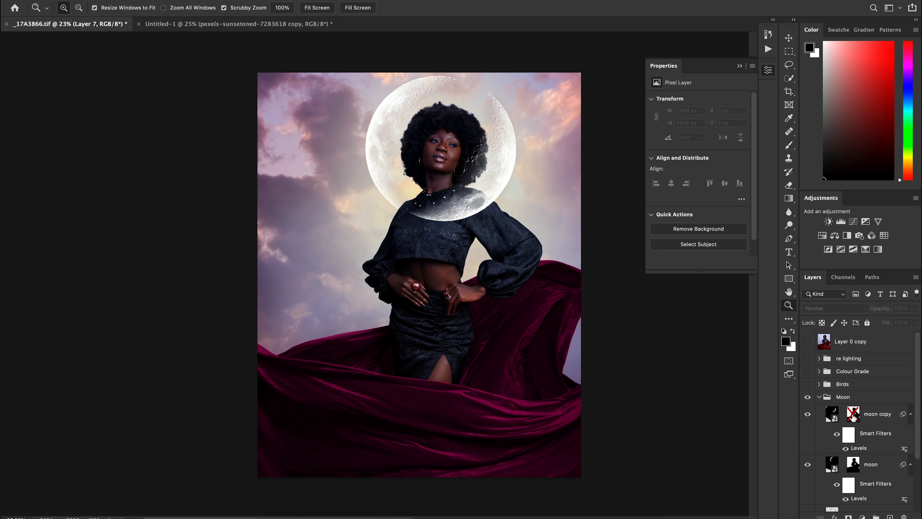
shift+click(853, 464)
Duplicate the moon copy layer into a new document
right_click(875, 416)
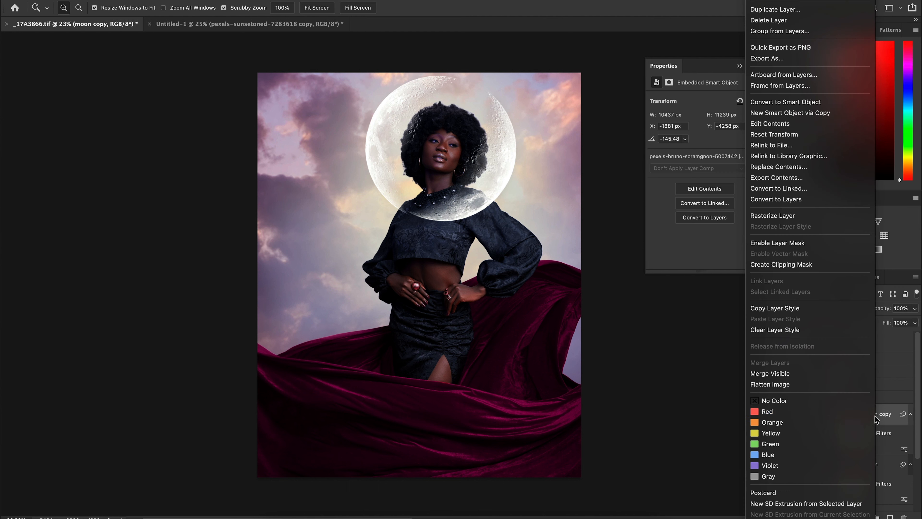
click(776, 10)
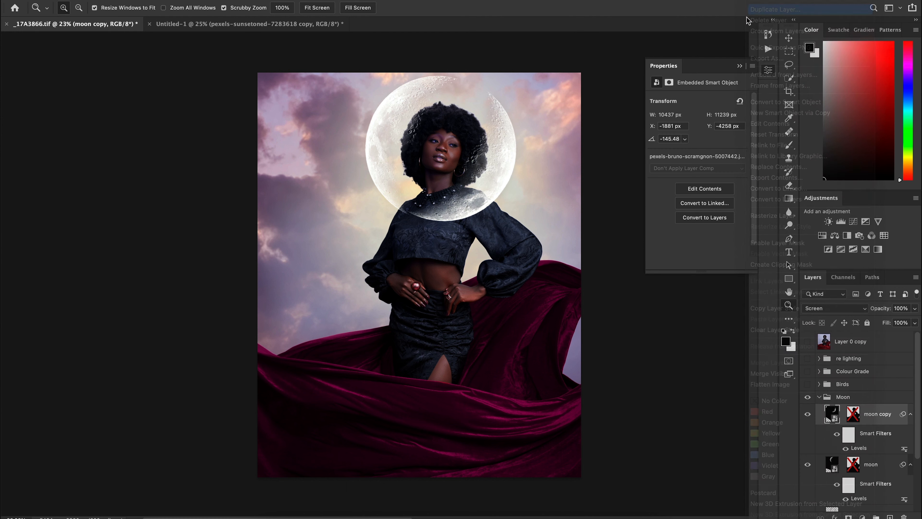
click(447, 259)
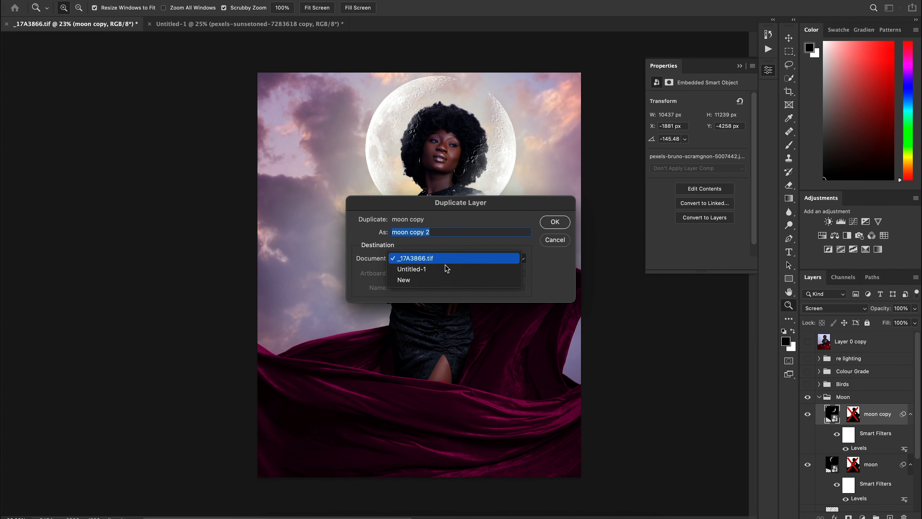
click(446, 280)
click(554, 222)
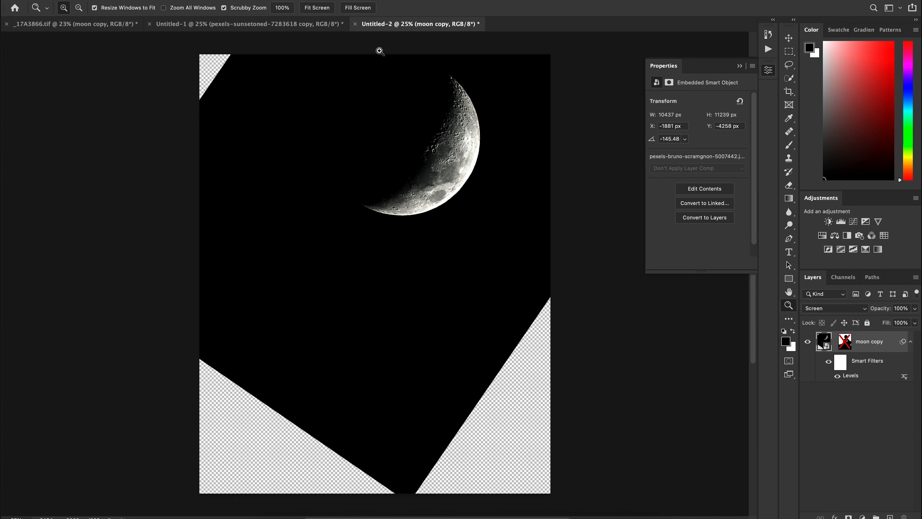
Rotate the duplicated moon to -179.47°, place it near the middle of the canvas, and return to the _17A3866.tif document
drag(449, 227, 422, 239)
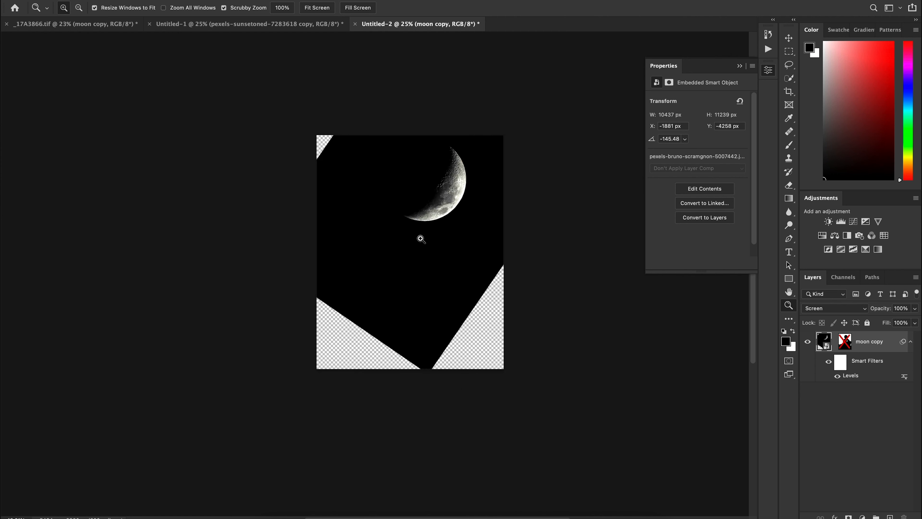
key(ctrl+t)
click(475, 198)
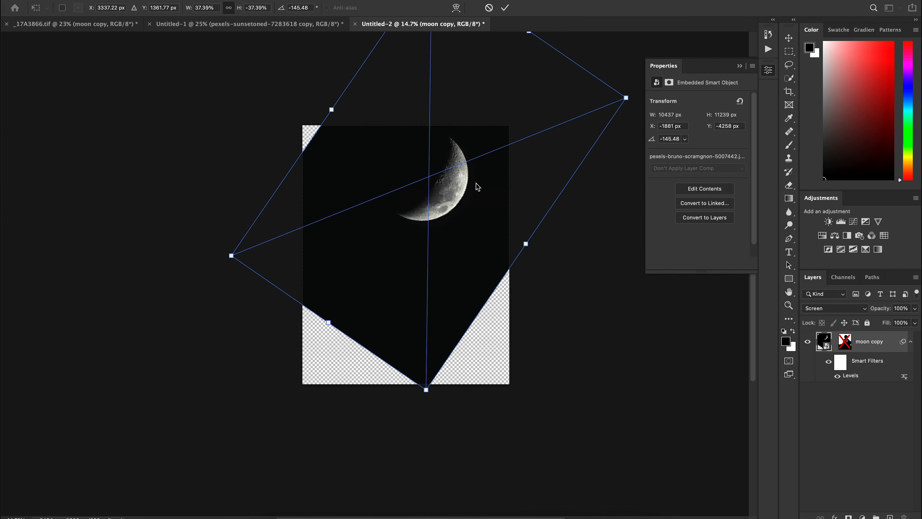
drag(632, 90, 498, 67)
drag(467, 171, 450, 229)
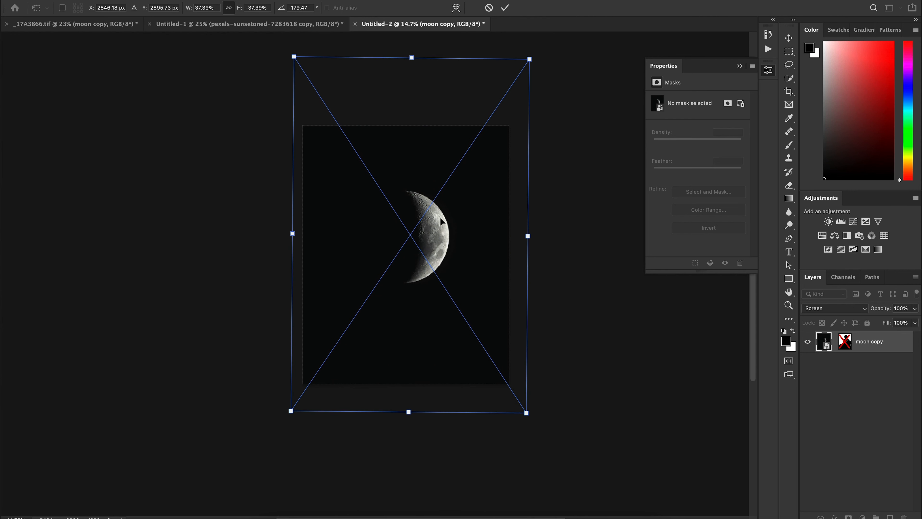
key(Return)
key(z)
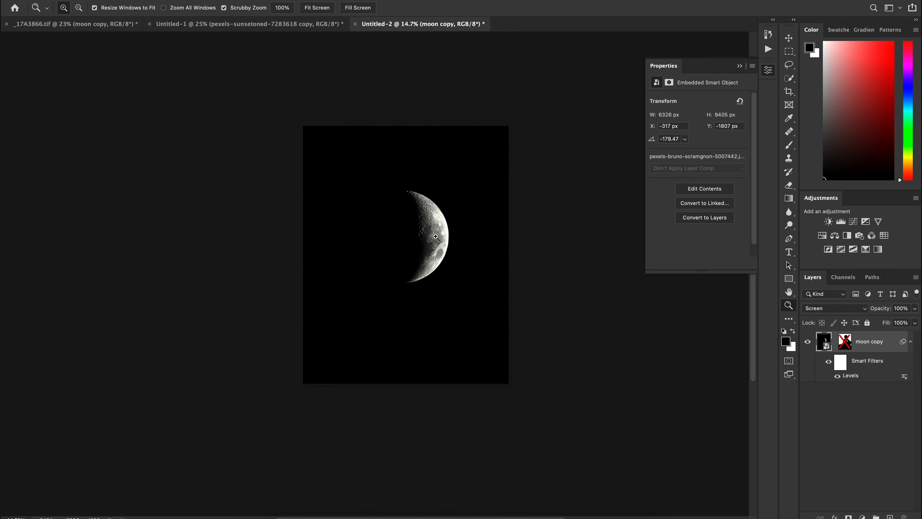
mouse_move(447, 235)
mouse_down()
mouse_move(474, 231)
mouse_move(433, 234)
mouse_up()
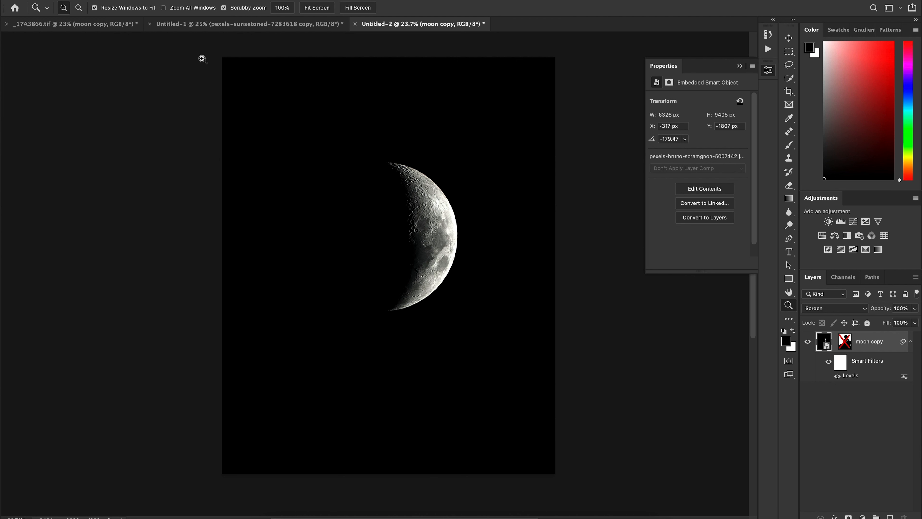
click(191, 29)
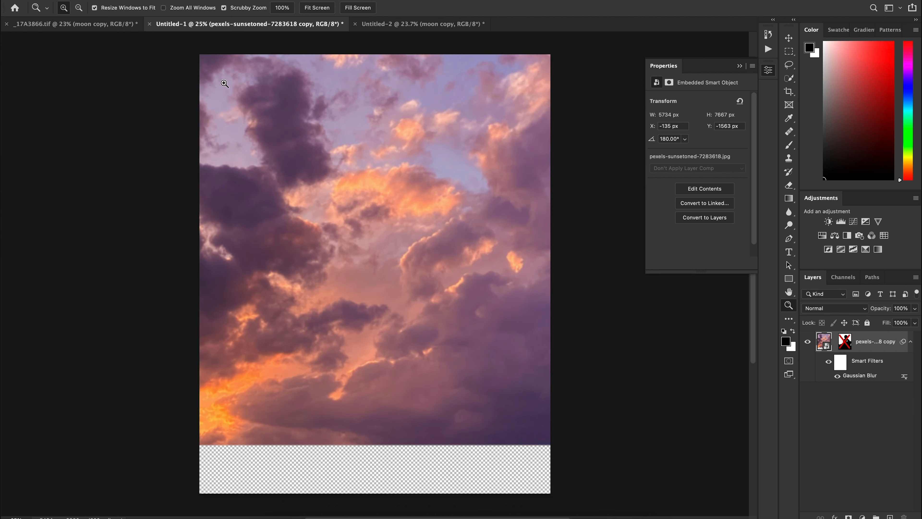
click(88, 24)
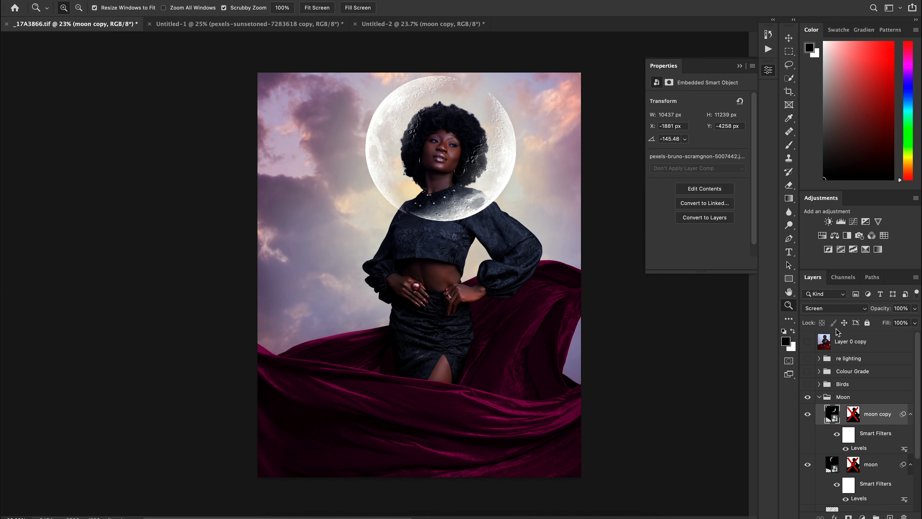
Try the Normal blend mode on moon copy to inspect its background, and hide that layer
click(820, 309)
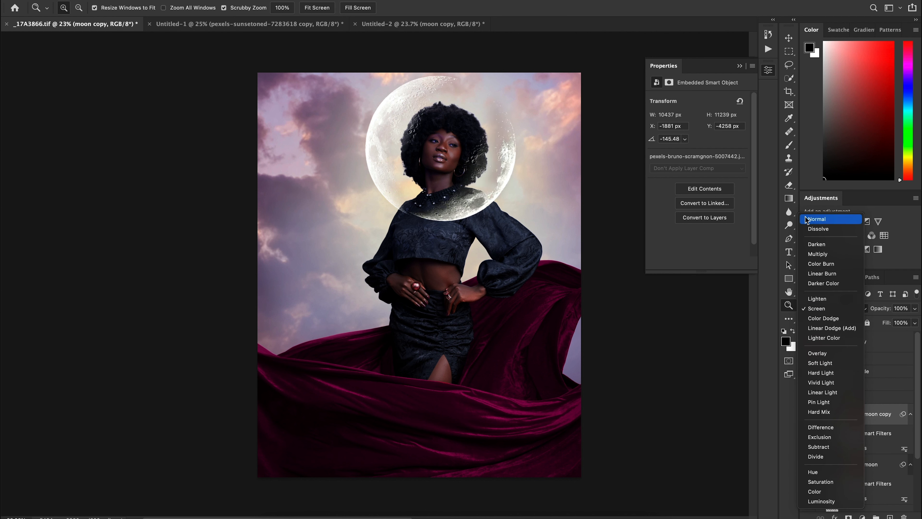
click(817, 219)
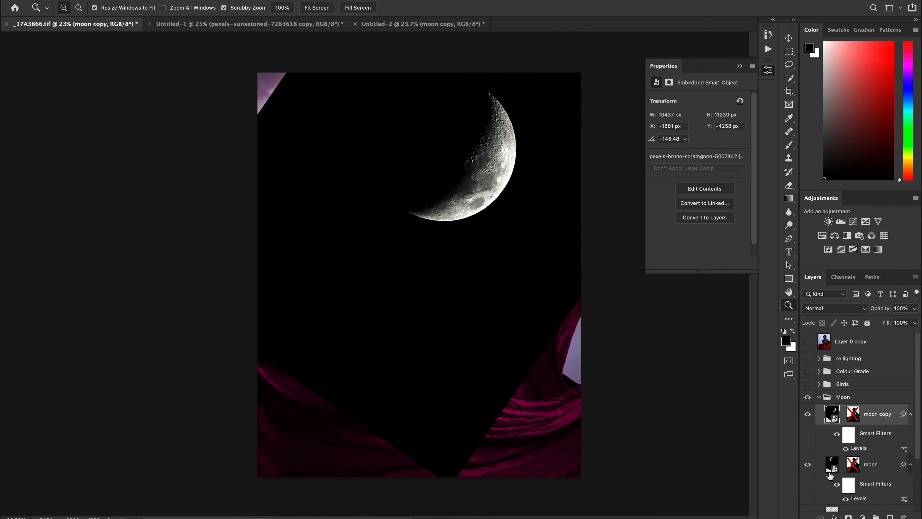
click(807, 413)
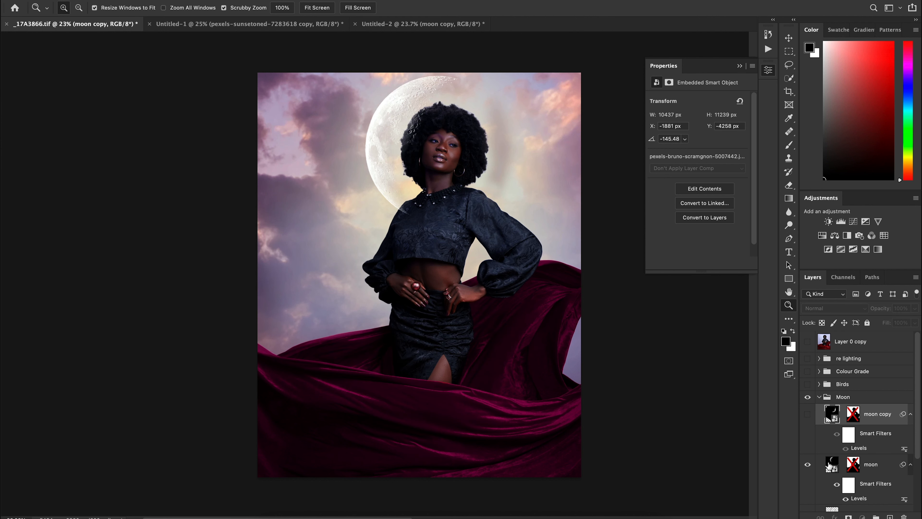
Try the Normal blend mode on the moon layer, and set it back to Screen
click(829, 466)
click(821, 309)
click(809, 219)
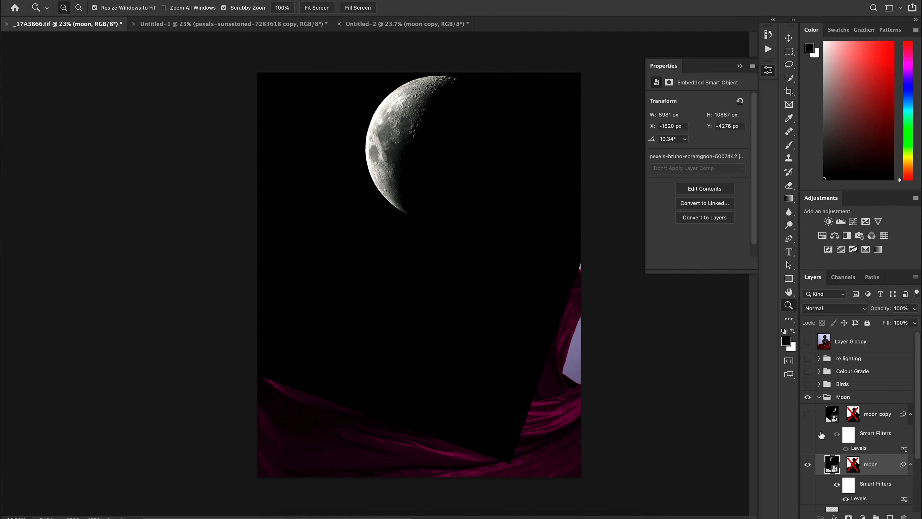
click(832, 309)
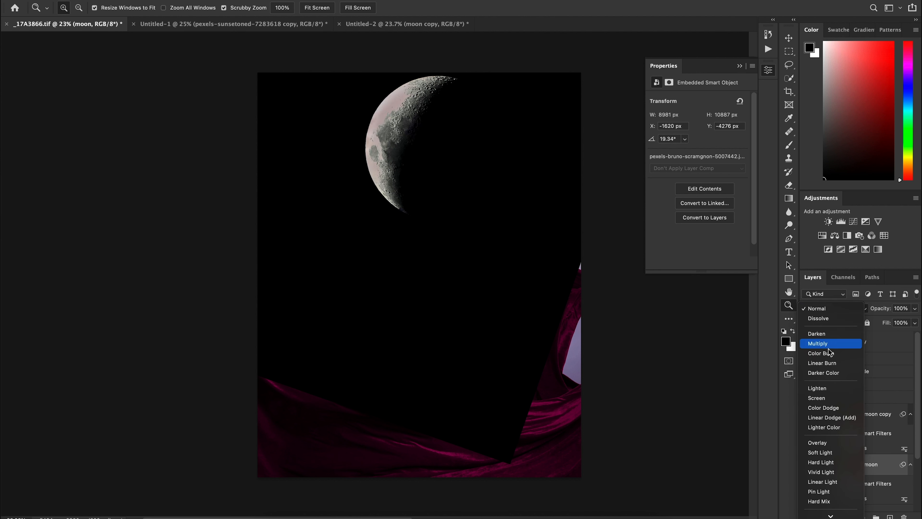
click(818, 398)
Show moon copy with its blend mode set to Screen and enable its layer mask
click(875, 420)
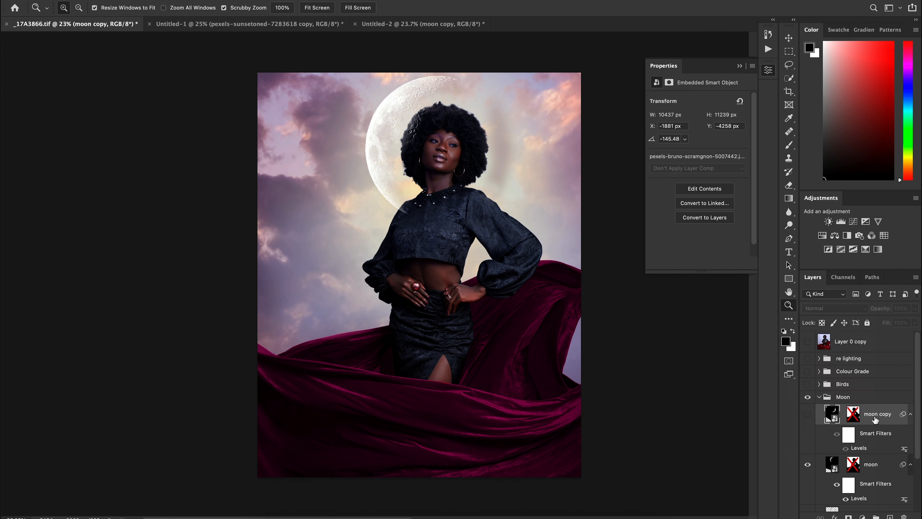
click(807, 414)
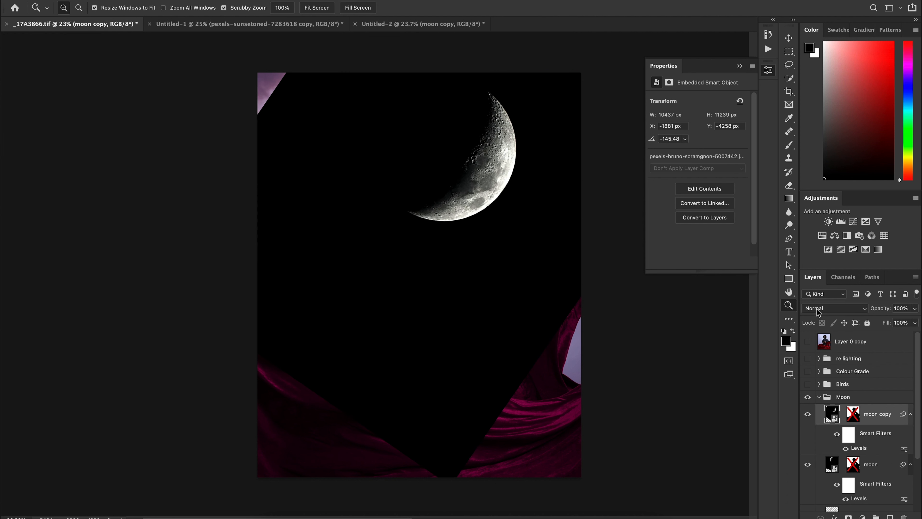
click(817, 308)
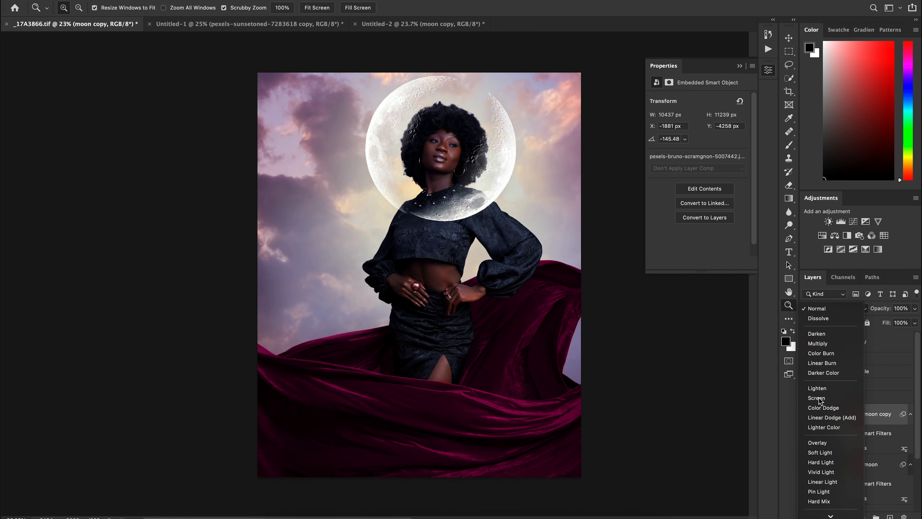
click(819, 399)
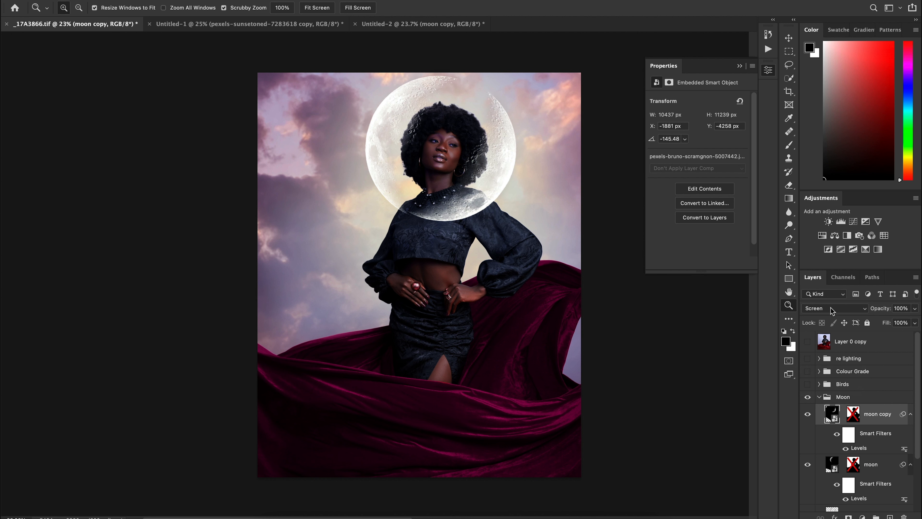
shift+click(854, 414)
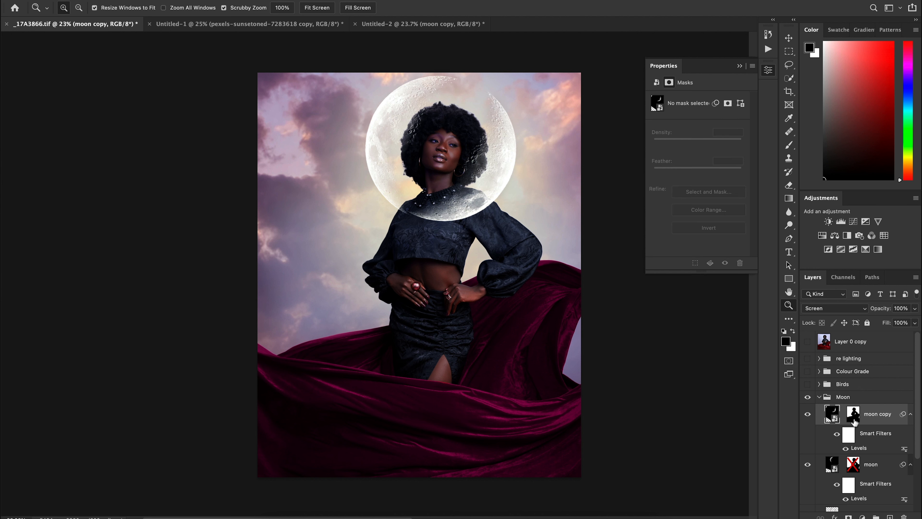
Re-enable the moon layer's mask and move moon copy's silhouette mask as a copy onto the Moon group
shift+click(854, 468)
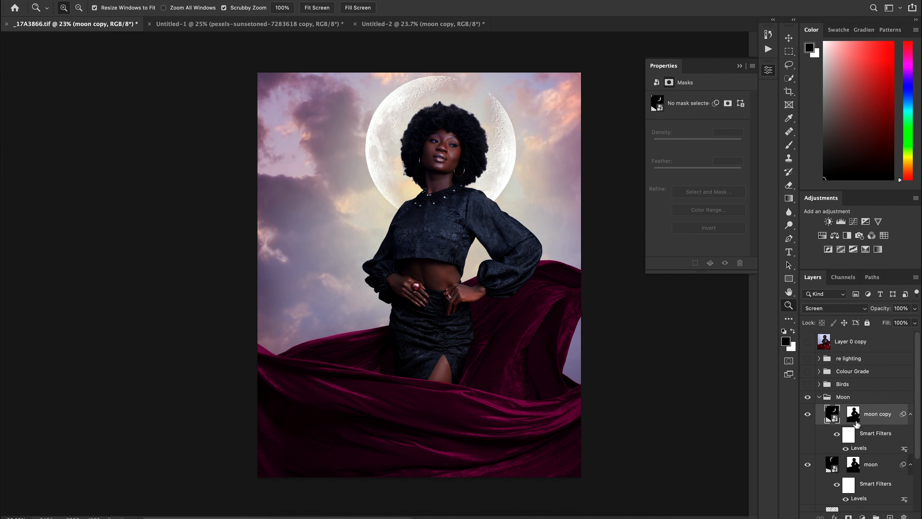
key(alt)
drag(853, 421, 853, 405)
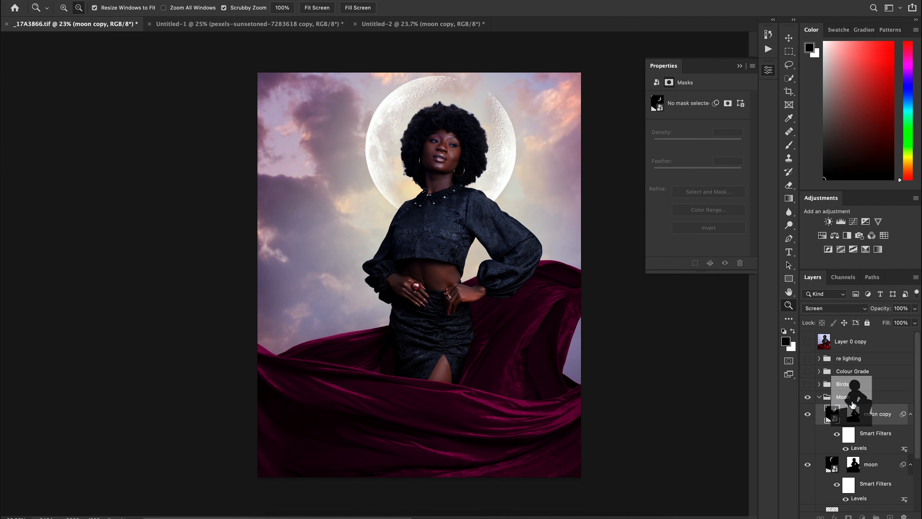
Delete the individual layer masks from moon copy and moon, and collapse the Moon group
click(853, 424)
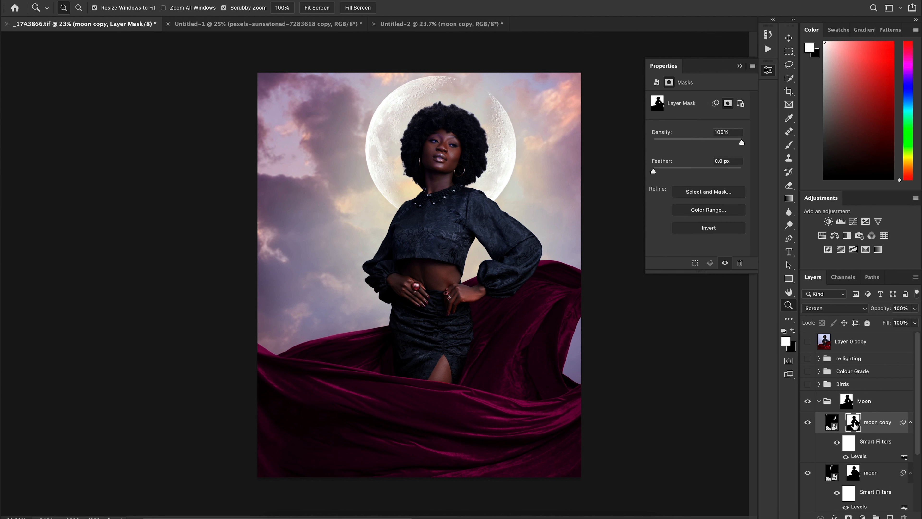
key(Delete)
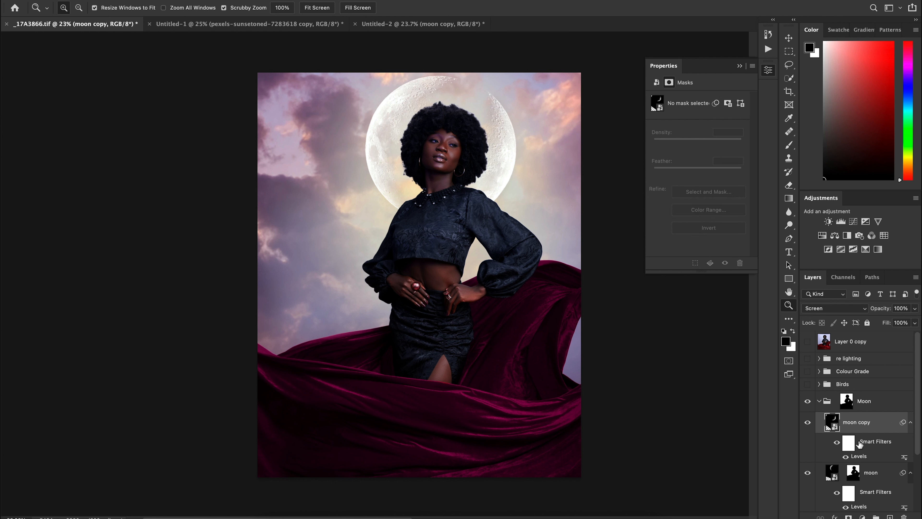
click(854, 472)
key(Delete)
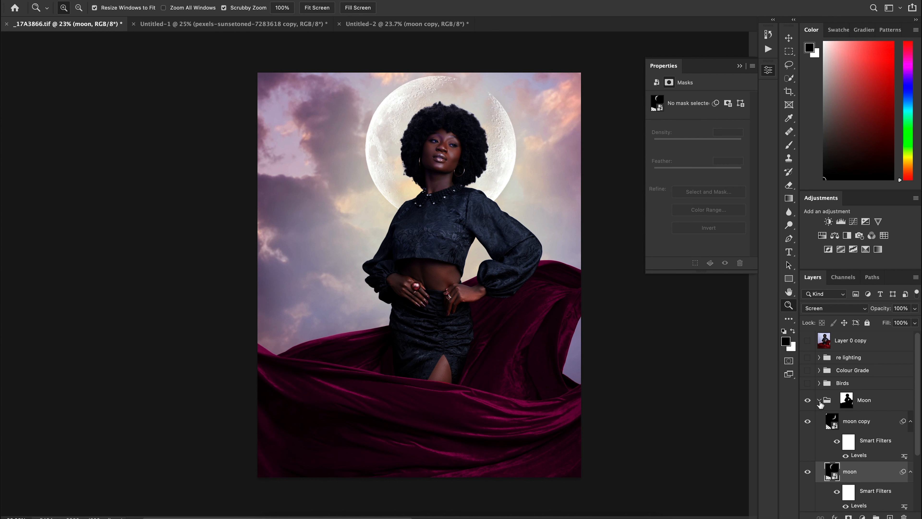
click(820, 401)
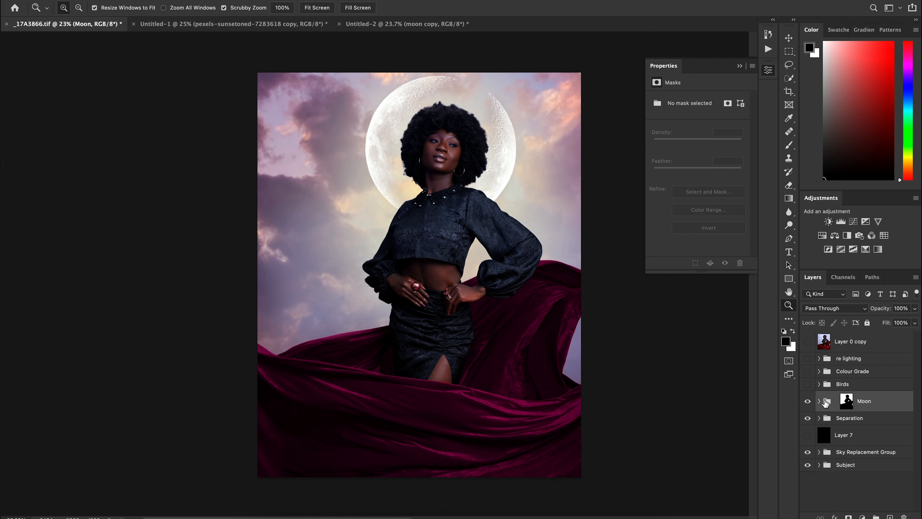
Toggle the Moon group's visibility to compare the composite with and without the moon
click(806, 402)
click(807, 403)
click(807, 403)
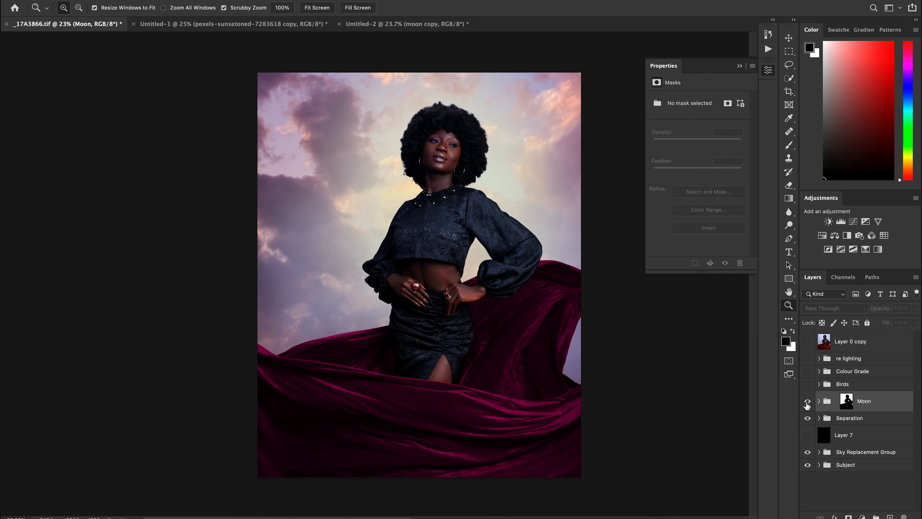
click(806, 402)
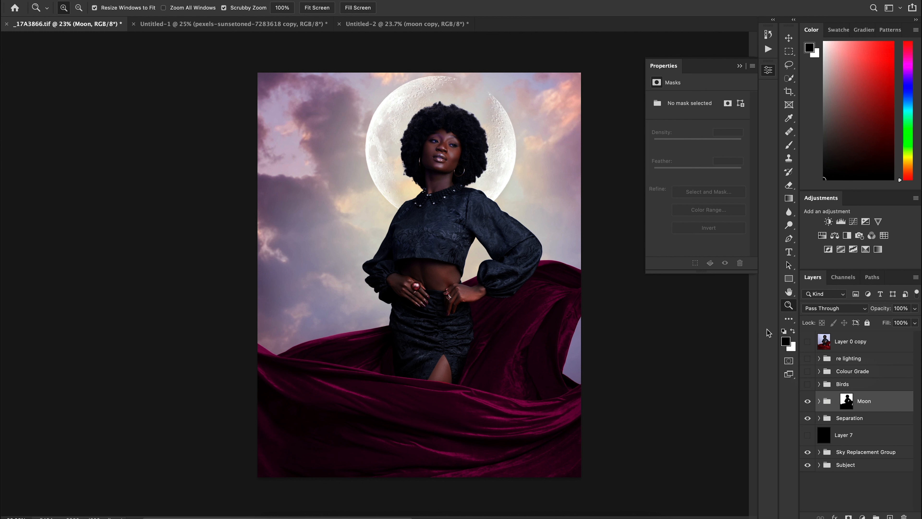
Show and expand the Birds group, and briefly reveal its embedded source photo to inspect it before hiding it again
click(808, 385)
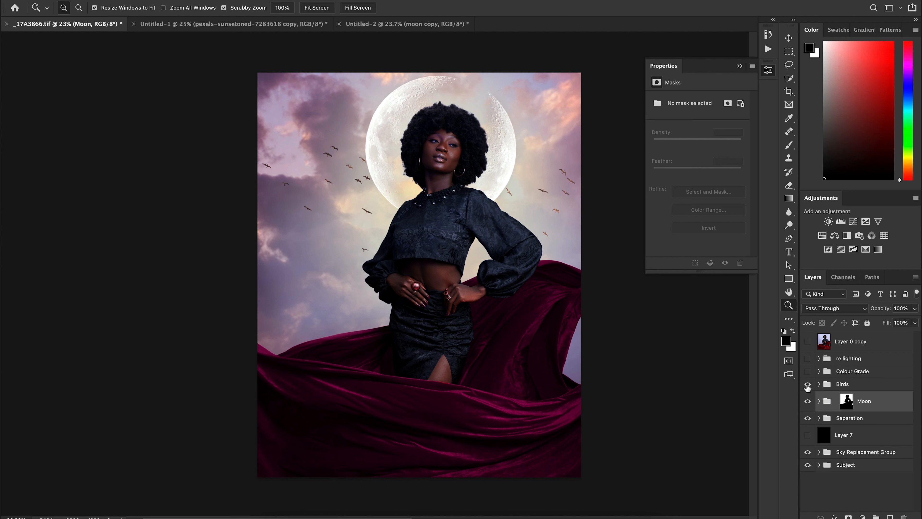
click(819, 384)
click(831, 422)
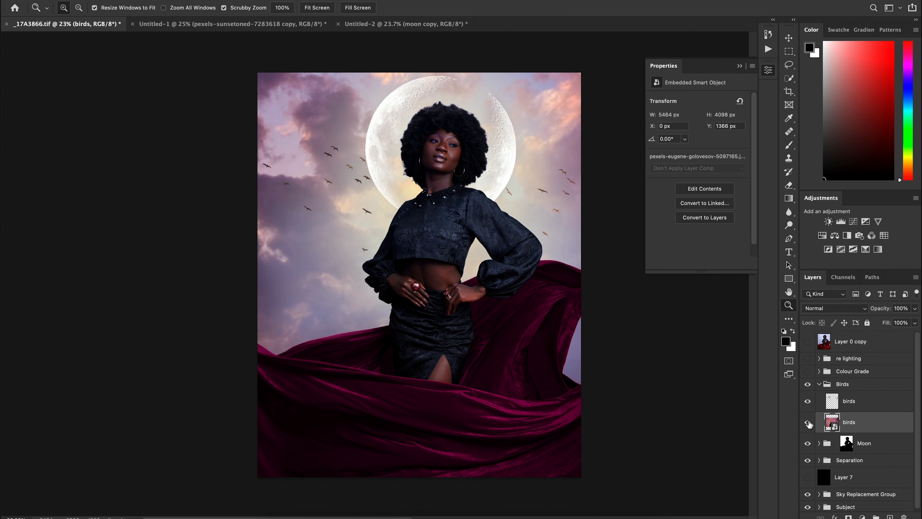
click(808, 423)
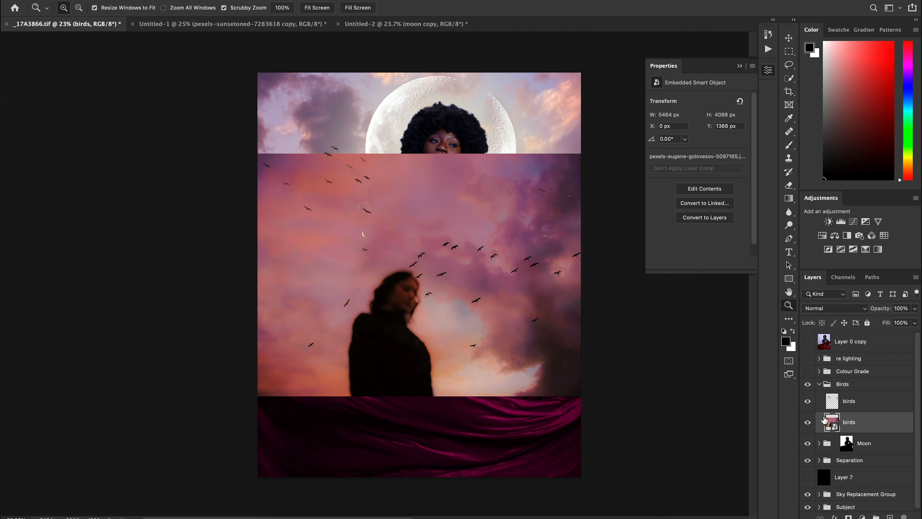
click(807, 422)
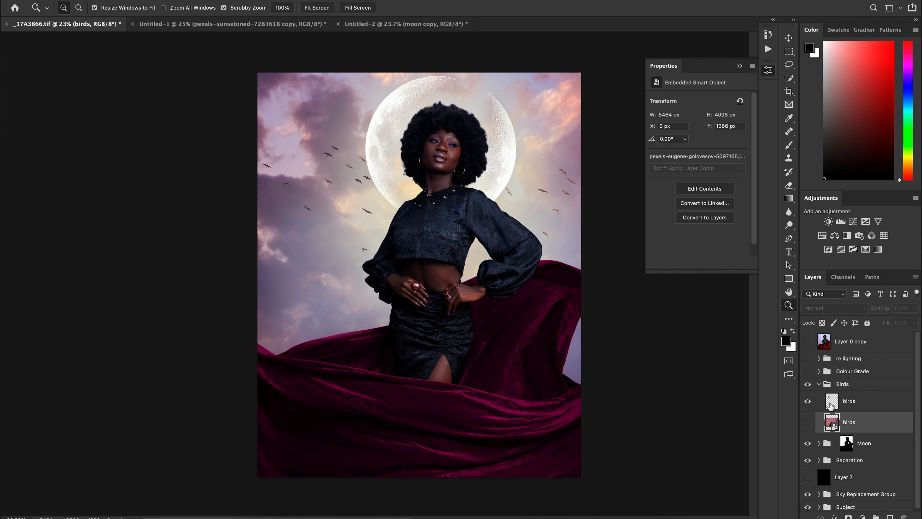
Set the cut-out birds layer's blend mode to Normal and inspect the patches around the birds up close
click(831, 402)
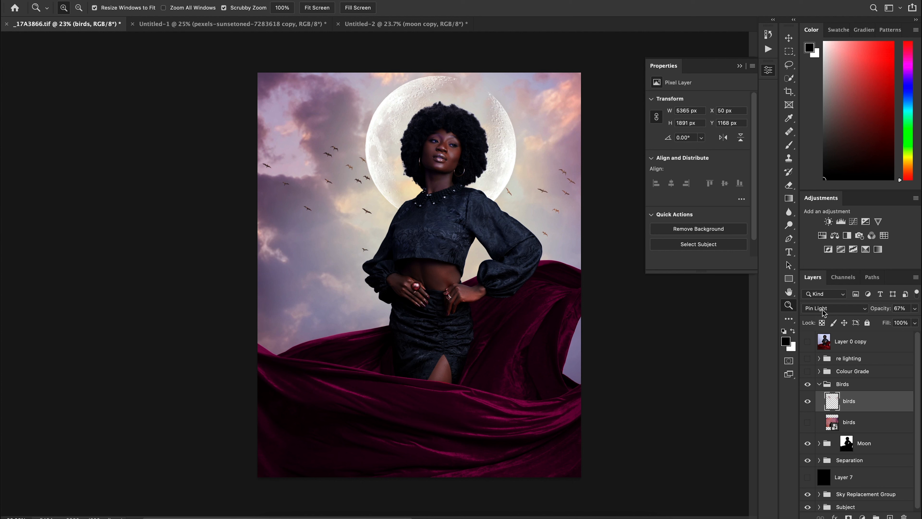
click(823, 309)
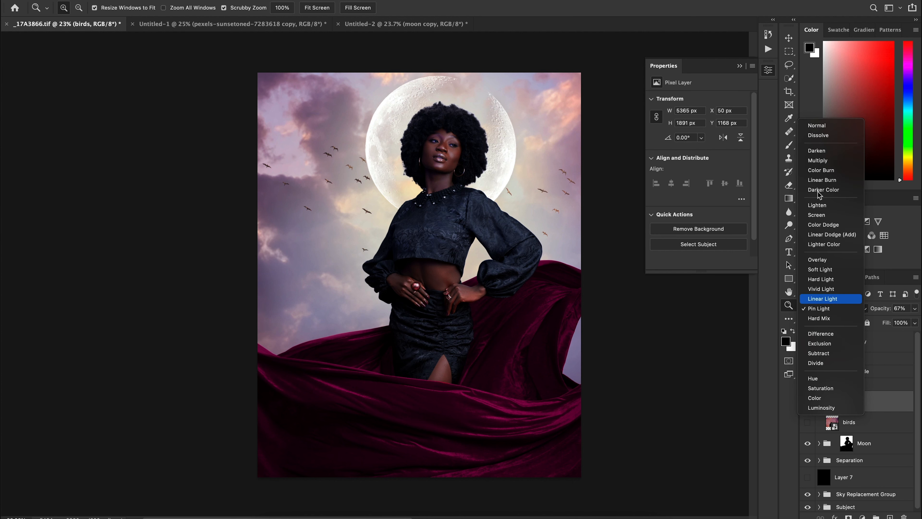
click(815, 125)
drag(377, 166, 428, 167)
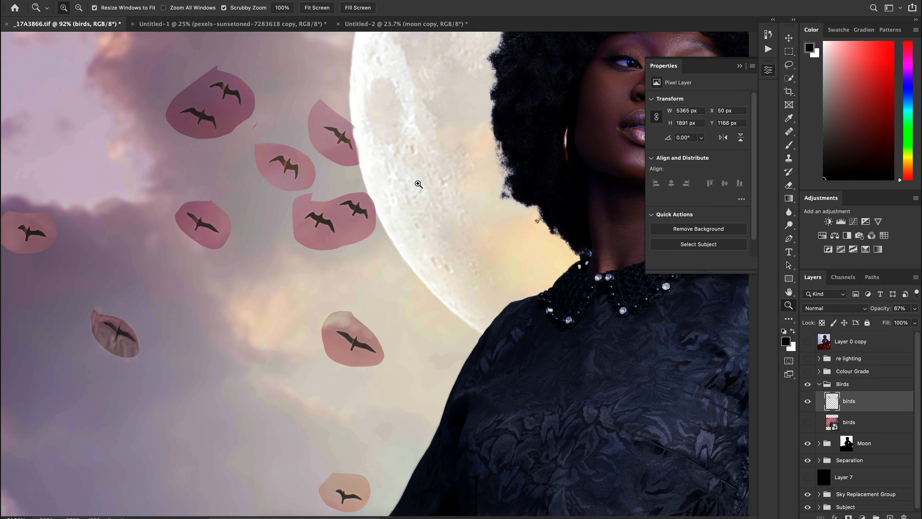
drag(313, 222, 285, 224)
Hide the cut-out birds layer, and show and select the birds source photo for use with the Lasso tool
click(807, 401)
click(807, 422)
key(l)
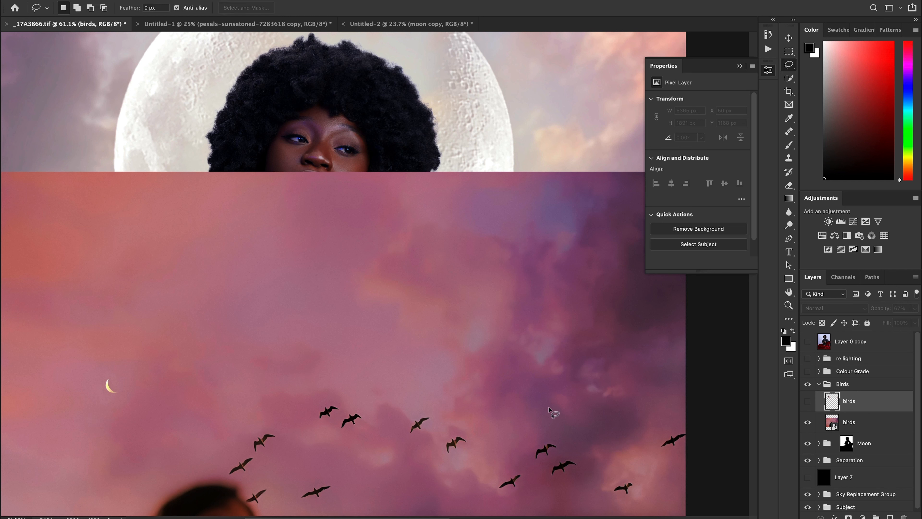
click(831, 423)
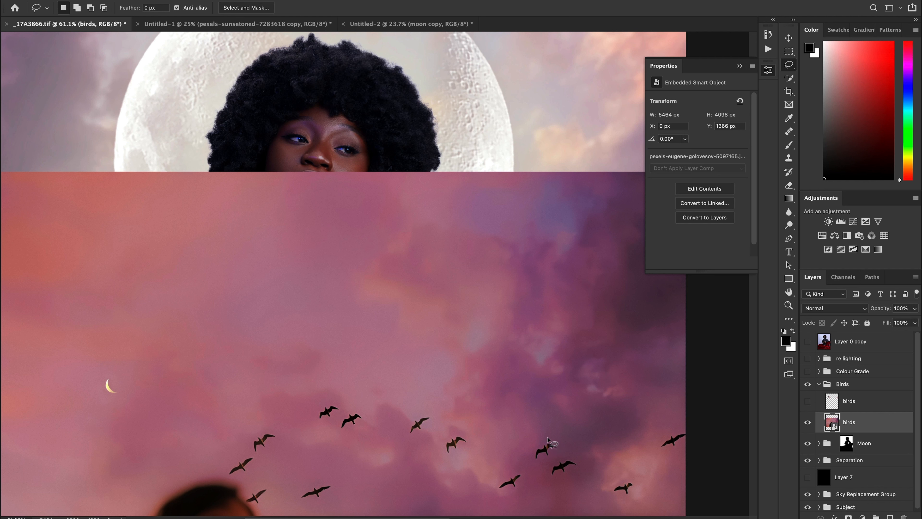
Lasso loosely around two bird pairs and five single birds in the source photo, and copy them to a new layer
mouse_move(546, 436)
mouse_down()
mouse_move(533, 461)
mouse_move(555, 479)
mouse_move(574, 472)
mouse_move(578, 452)
mouse_move(547, 438)
mouse_up()
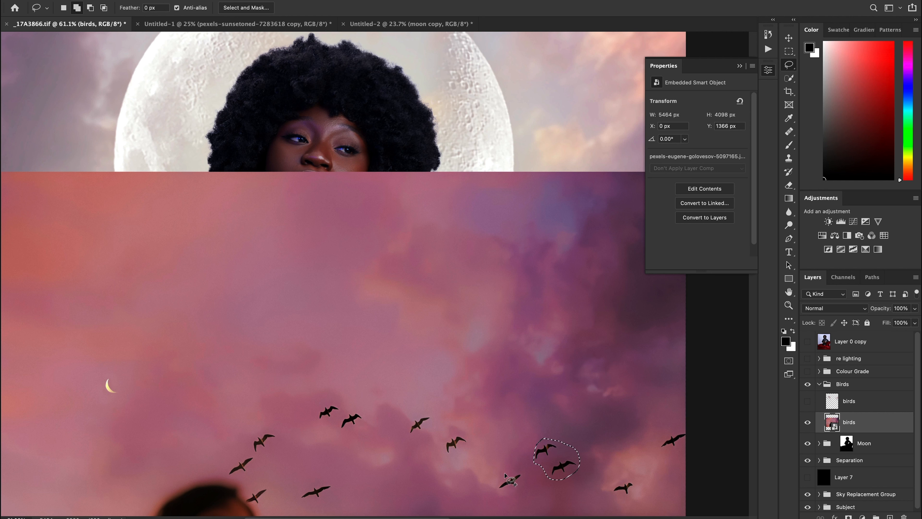
mouse_move(505, 473)
mouse_down()
mouse_move(496, 483)
mouse_move(515, 497)
mouse_move(523, 467)
mouse_move(503, 472)
mouse_up()
mouse_move(616, 482)
mouse_down()
mouse_move(641, 494)
mouse_move(615, 479)
mouse_up()
mouse_move(662, 430)
mouse_down()
mouse_move(664, 452)
mouse_move(682, 446)
mouse_move(687, 432)
mouse_move(662, 431)
mouse_up()
mouse_move(451, 433)
mouse_down()
mouse_move(440, 446)
mouse_move(453, 457)
mouse_move(471, 434)
mouse_move(451, 433)
mouse_up()
mouse_move(432, 412)
mouse_down()
mouse_move(407, 436)
mouse_move(434, 413)
mouse_up()
mouse_move(346, 403)
mouse_down()
mouse_move(320, 402)
mouse_move(314, 423)
mouse_move(343, 432)
mouse_move(365, 426)
mouse_move(345, 400)
mouse_up()
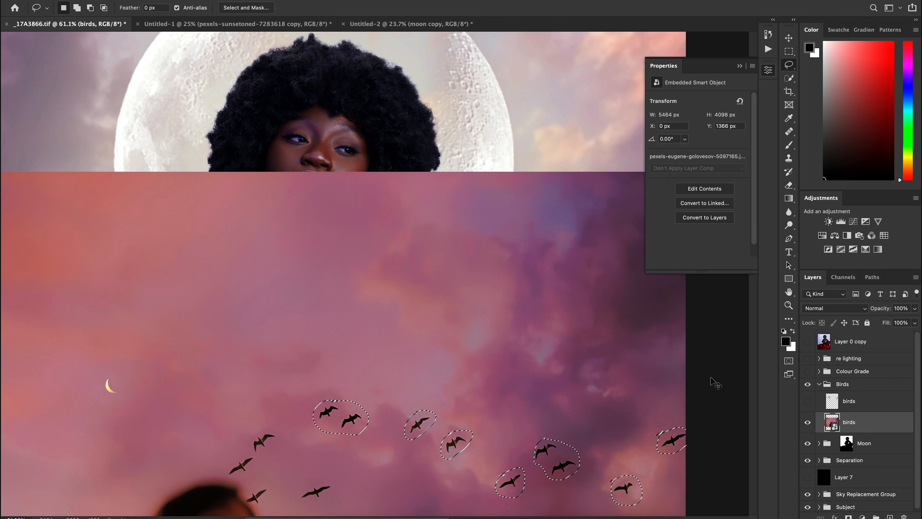
key(ctrl+j)
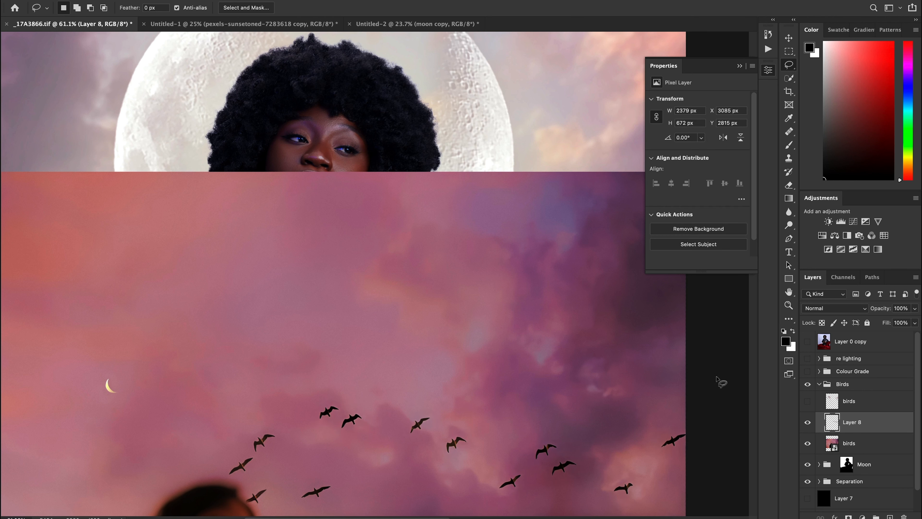
Hide the birds source photo and set the newly copied birds layer's blend mode to Pin Light
click(808, 444)
key(z)
drag(448, 337, 419, 399)
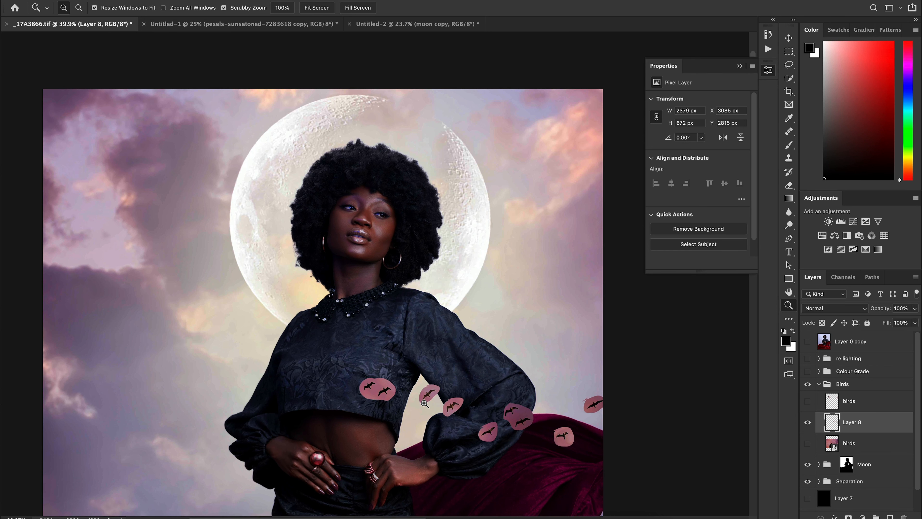
drag(390, 398, 413, 395)
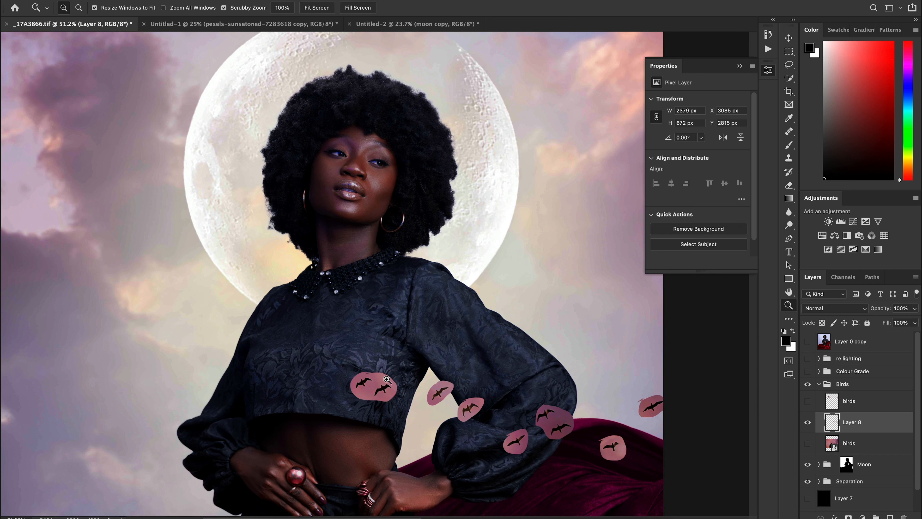
click(826, 309)
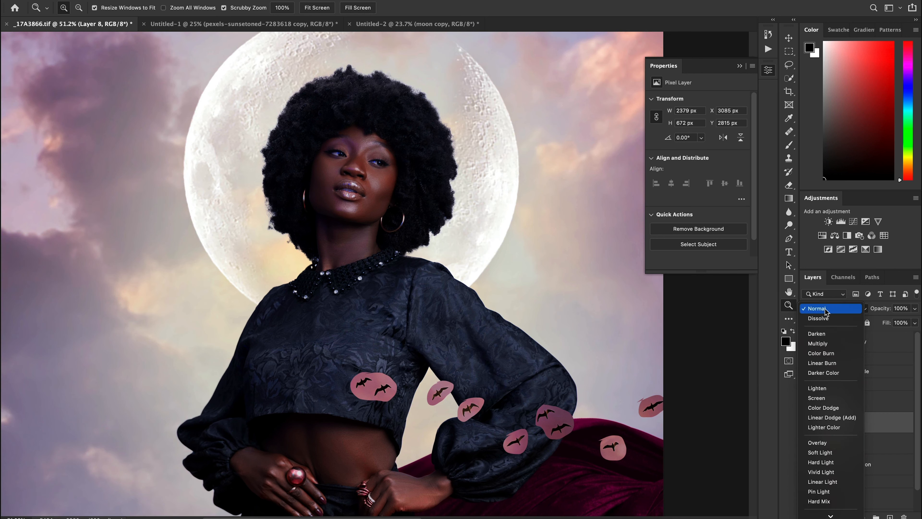
click(819, 492)
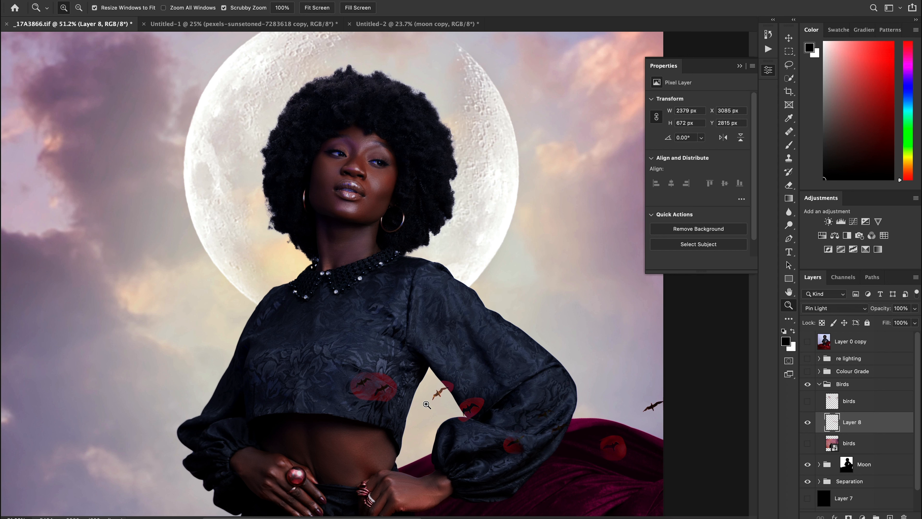
Move the copied birds up into the sky beside the subject's head, centred at about X 1834 px, Y 1025.5 px
key(super+t)
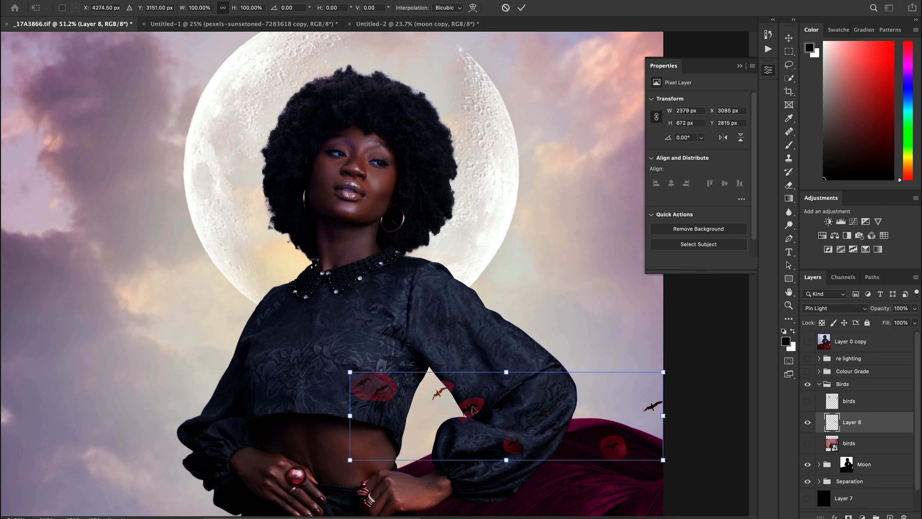
drag(389, 391, 130, 304)
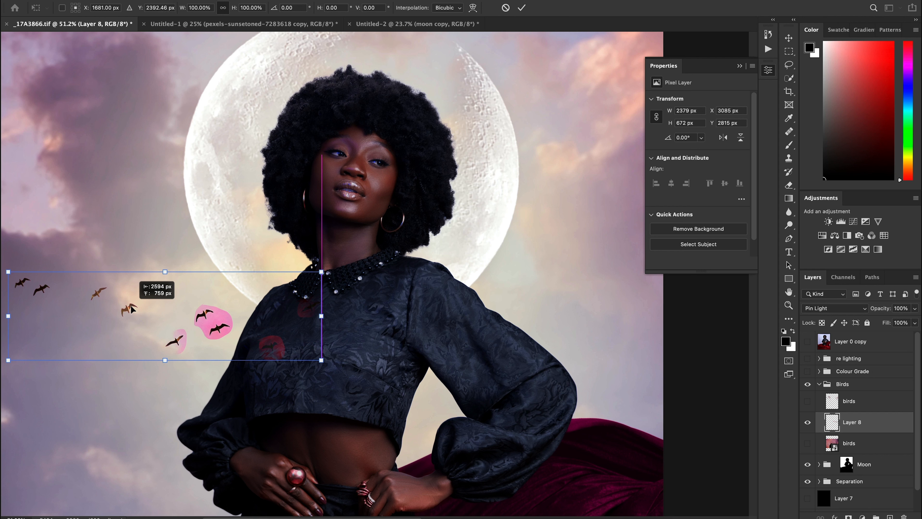
drag(131, 307, 149, 127)
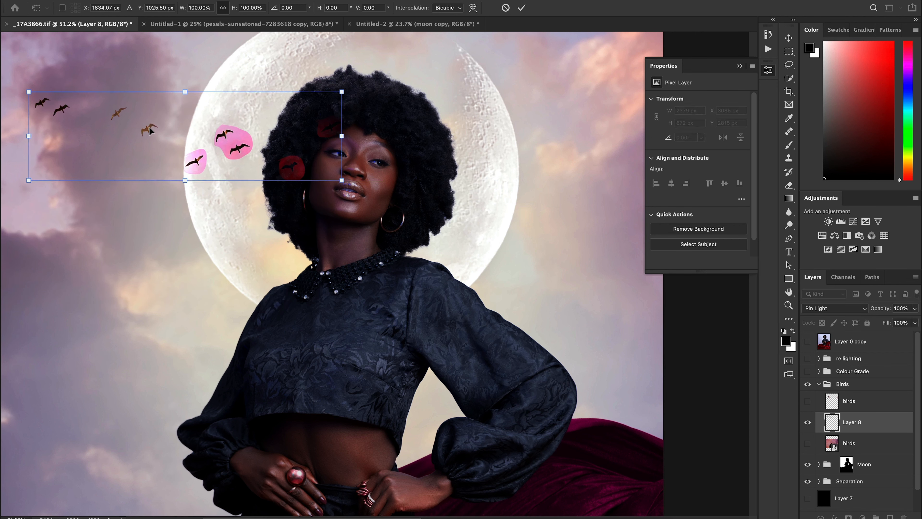
key(Return)
key(z)
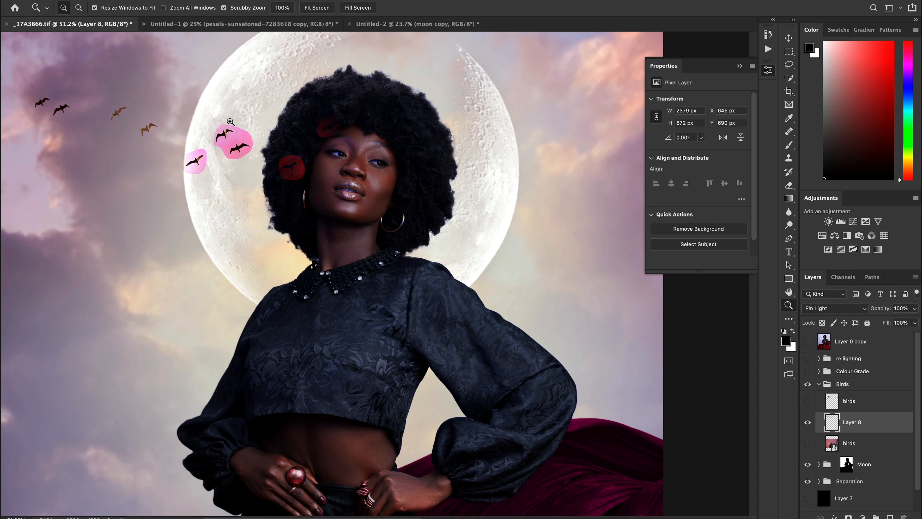
Lasso the copied birds overlapping the moon and hair, and move them into the cloudy sky at about X 1177 px, Y 1433 px
key(l)
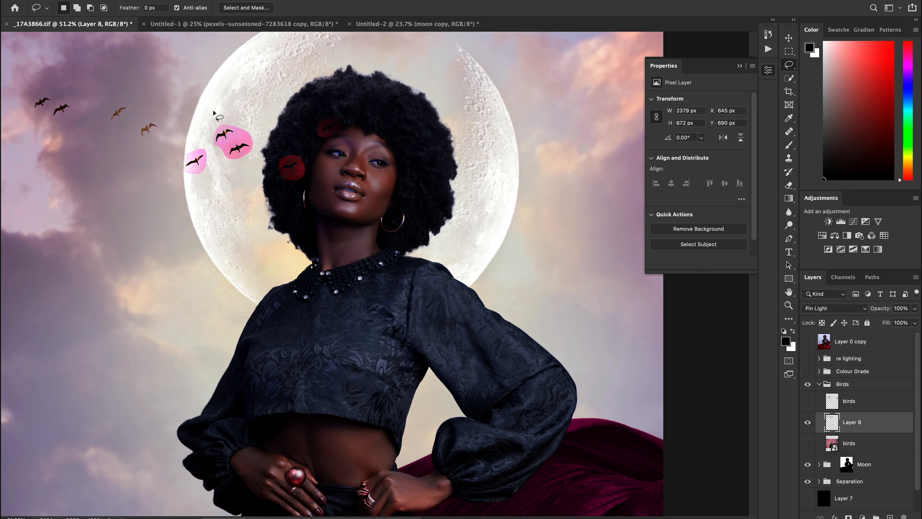
mouse_move(214, 111)
mouse_down()
mouse_move(183, 142)
mouse_move(174, 180)
mouse_move(235, 214)
mouse_move(306, 204)
mouse_move(368, 147)
mouse_move(361, 91)
mouse_move(274, 92)
mouse_move(214, 113)
mouse_up()
key(super+t)
mouse_move(221, 144)
mouse_down()
mouse_move(164, 196)
mouse_move(91, 202)
mouse_move(72, 189)
mouse_move(73, 162)
mouse_move(75, 170)
mouse_up()
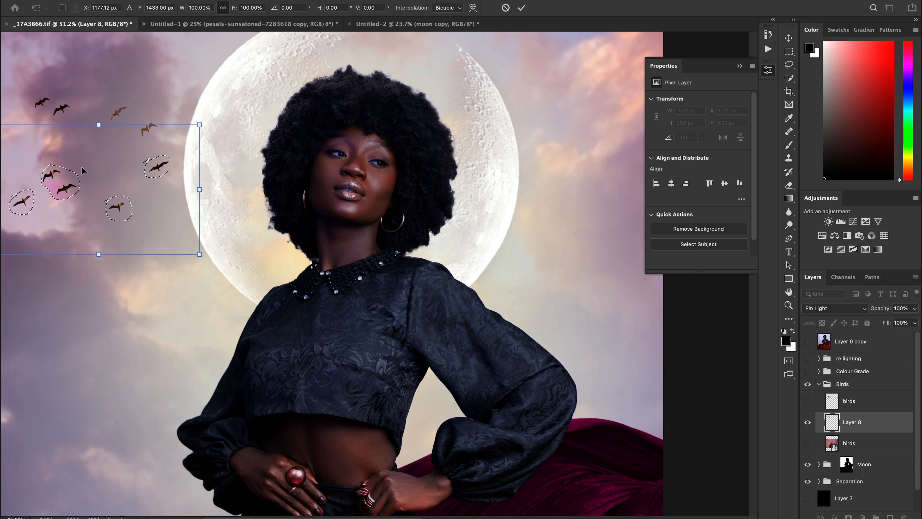
key(Return)
Lasso the bird pair with the pink patch, move it onto the darker cloud at about X 1127 px, Y 1155.5 px, and deselect
drag(233, 229, 350, 257)
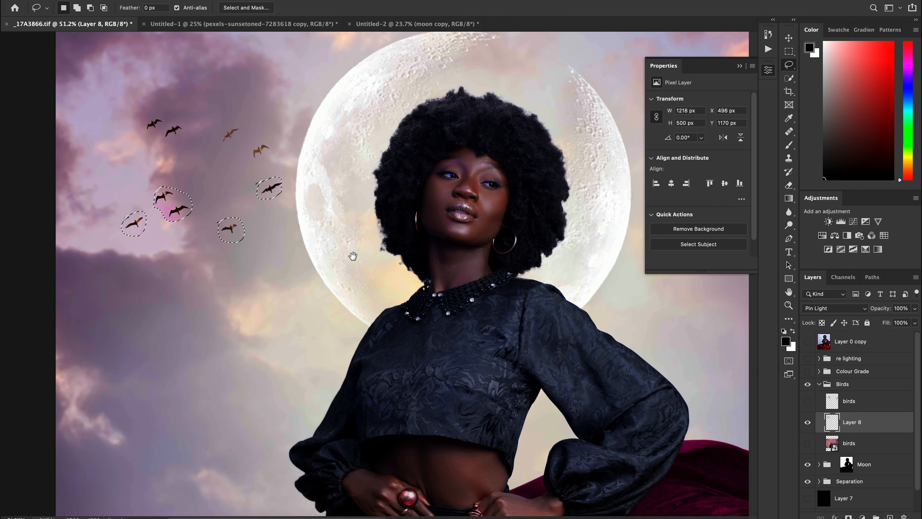
mouse_move(174, 183)
mouse_down()
mouse_move(164, 214)
mouse_move(190, 229)
mouse_move(210, 215)
mouse_move(173, 180)
mouse_move(196, 194)
mouse_move(218, 181)
mouse_up()
key(ctrl+t)
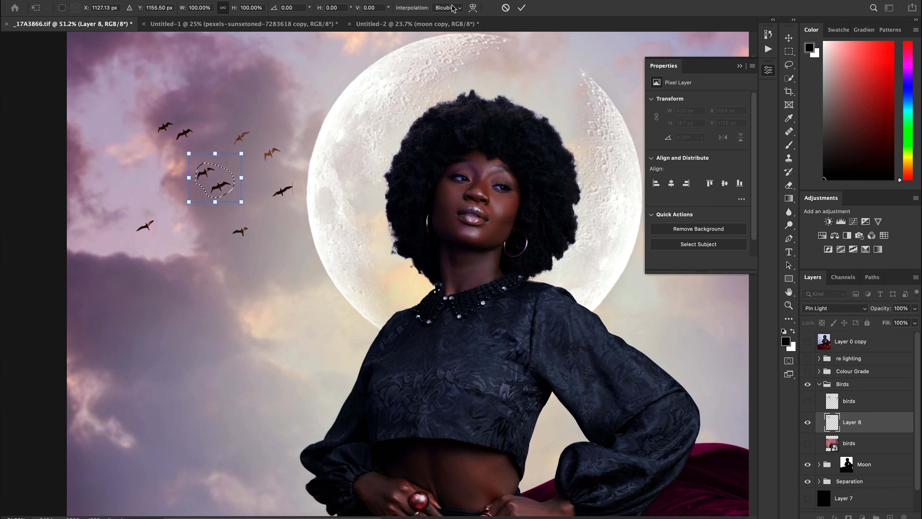
click(522, 7)
key(z)
drag(318, 219, 291, 234)
key(ctrl+d)
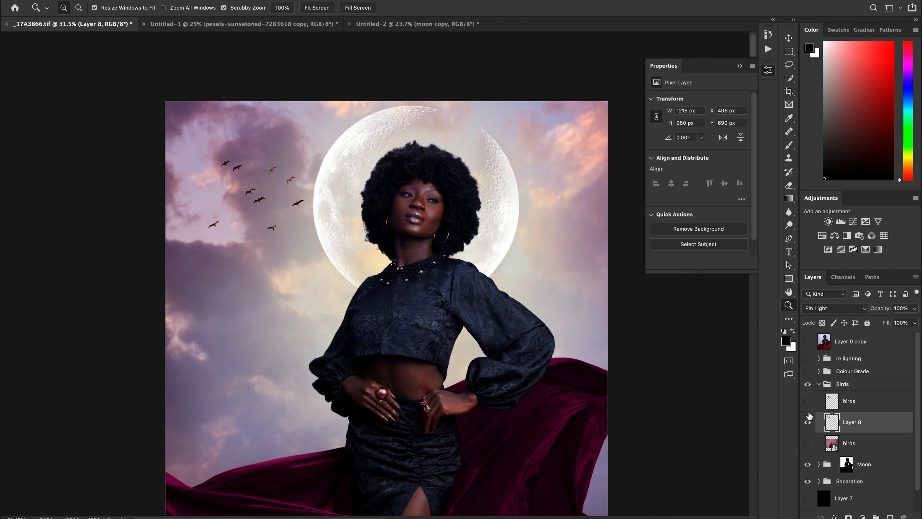
Delete the layer of newly copied birds and show the original cut-out birds layer
key(BackSpace)
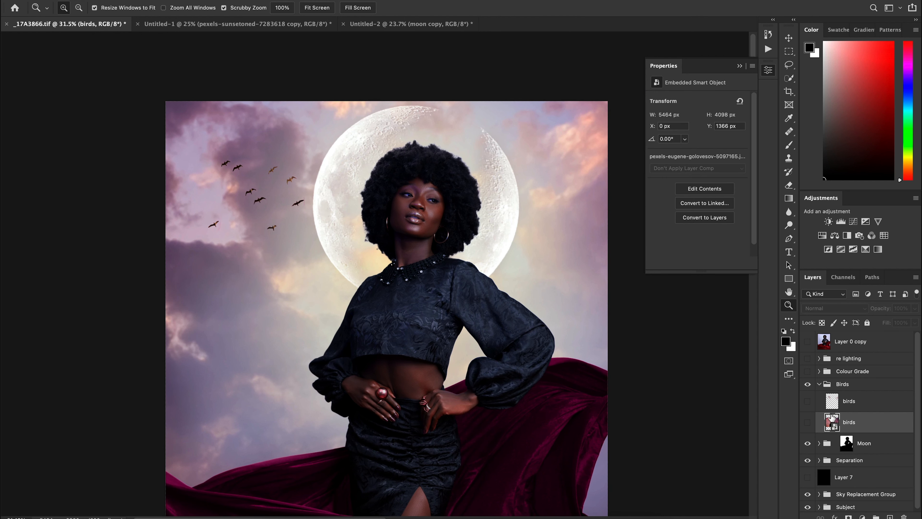
click(807, 402)
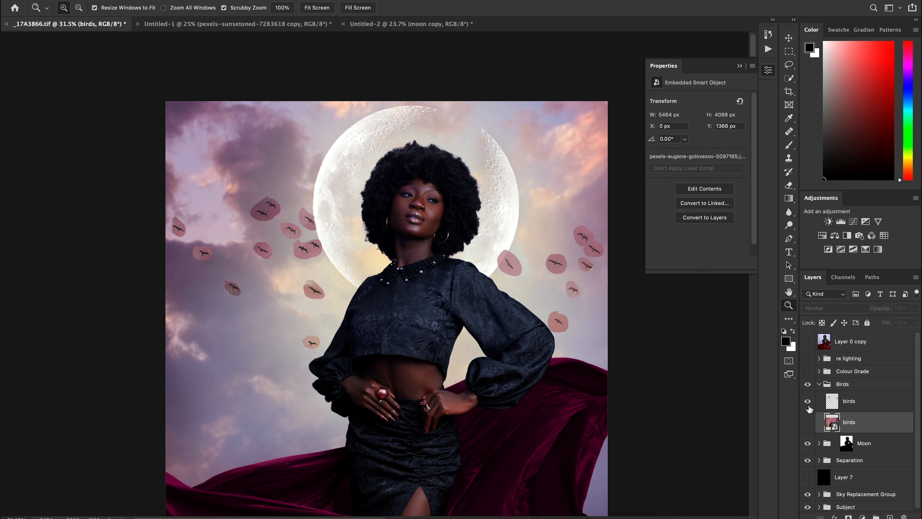
Set the cut-out birds pixel layer's blend mode to Pin Light and collapse the Birds group
click(843, 399)
click(824, 310)
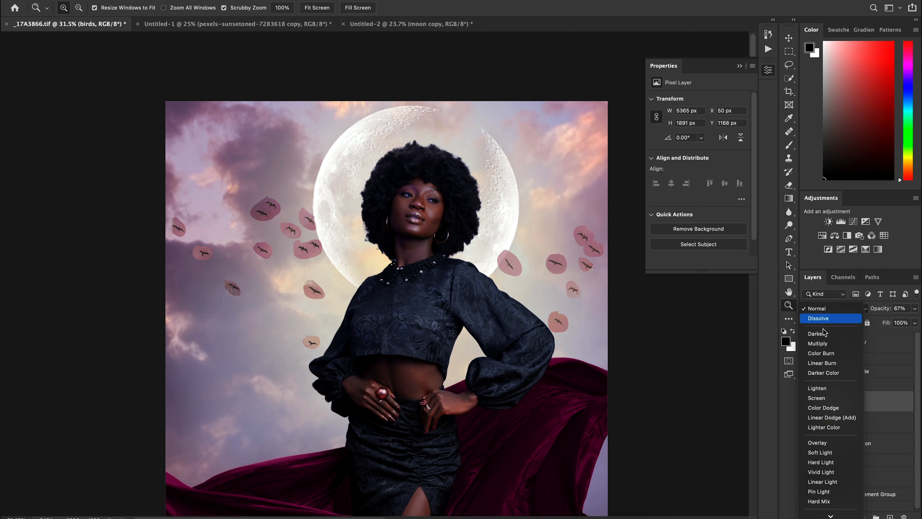
click(830, 492)
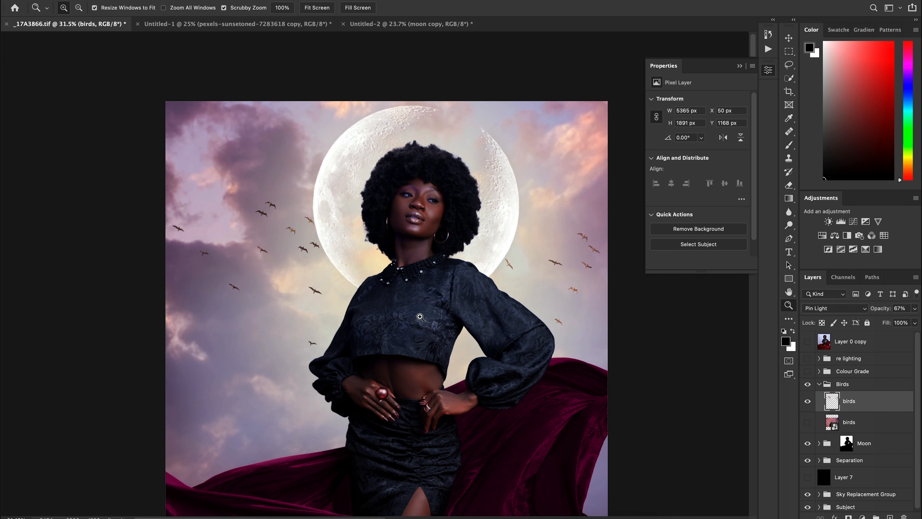
alt+click(418, 316)
alt+click(402, 325)
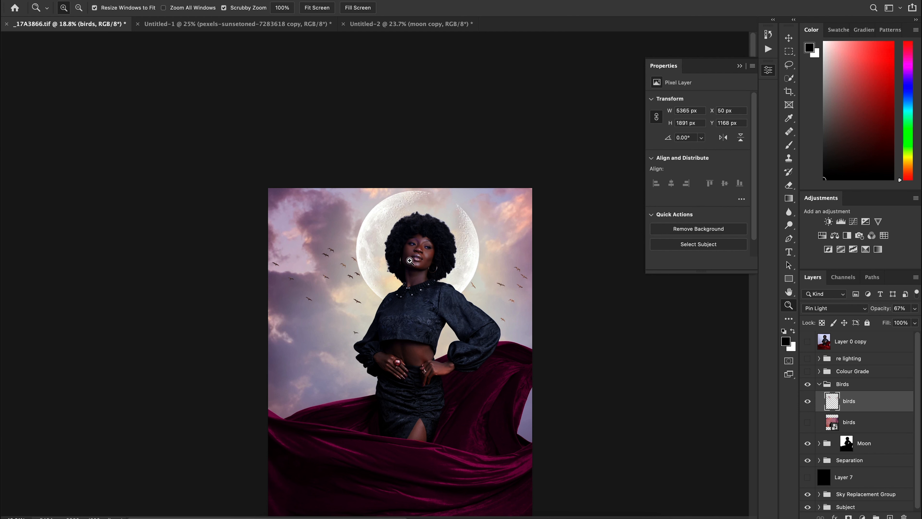
click(819, 384)
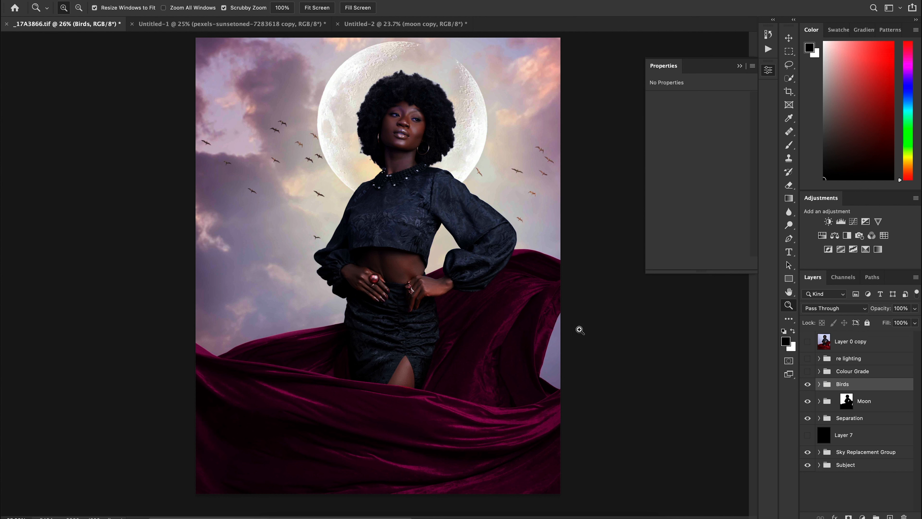
Delete the hidden black Layer 7, then show and expand the Colour Grade group
key(Delete)
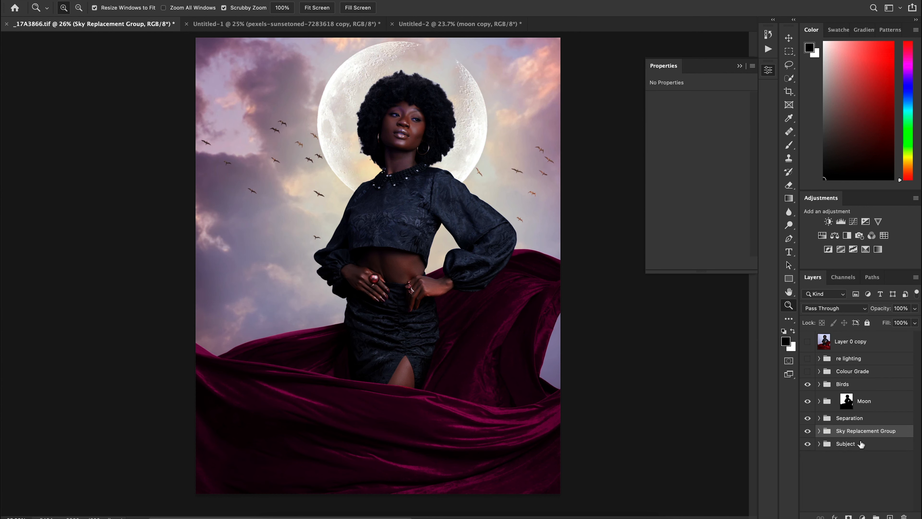
click(808, 371)
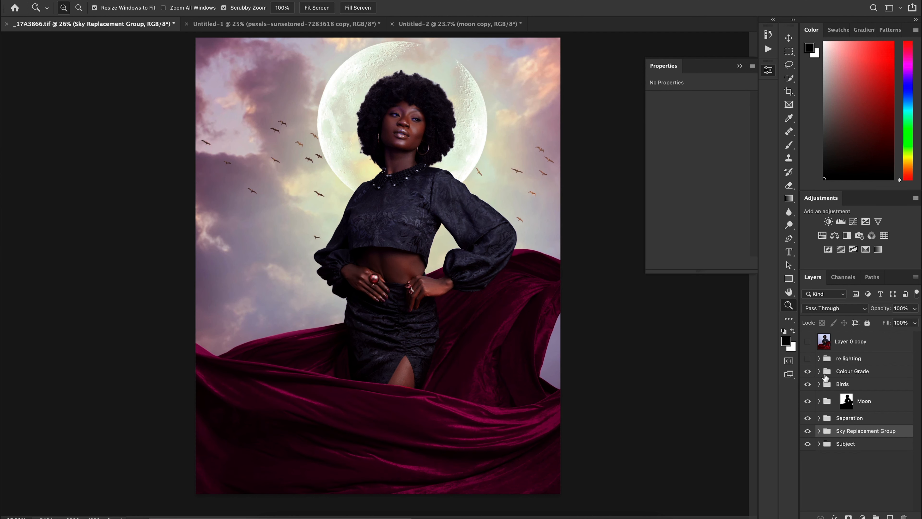
click(819, 371)
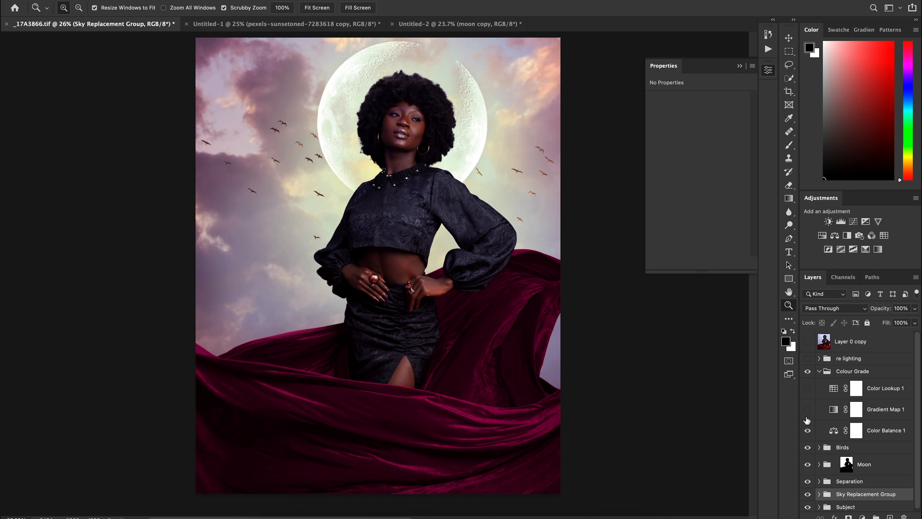
Compare the image with and without Color Balance 1, and examine its Midtones, Highlights and Shadows settings
click(807, 431)
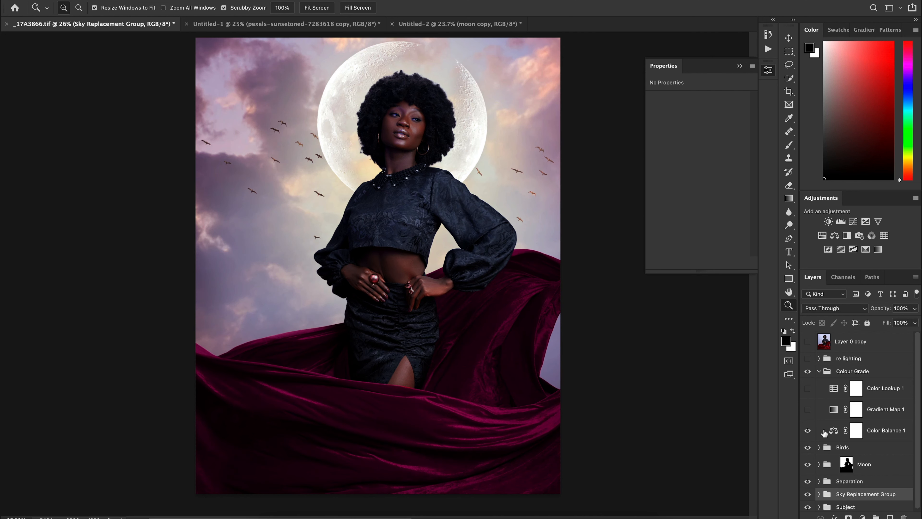
click(807, 431)
click(826, 435)
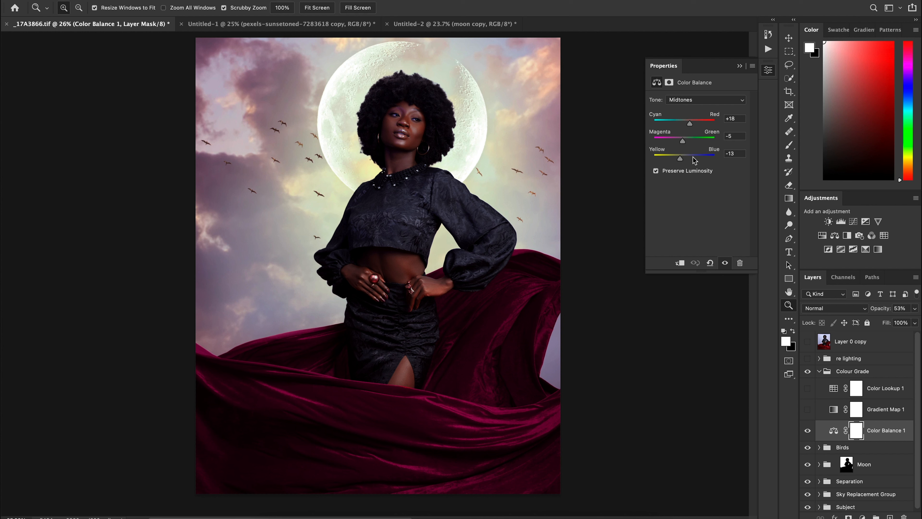
click(682, 100)
click(681, 110)
click(686, 101)
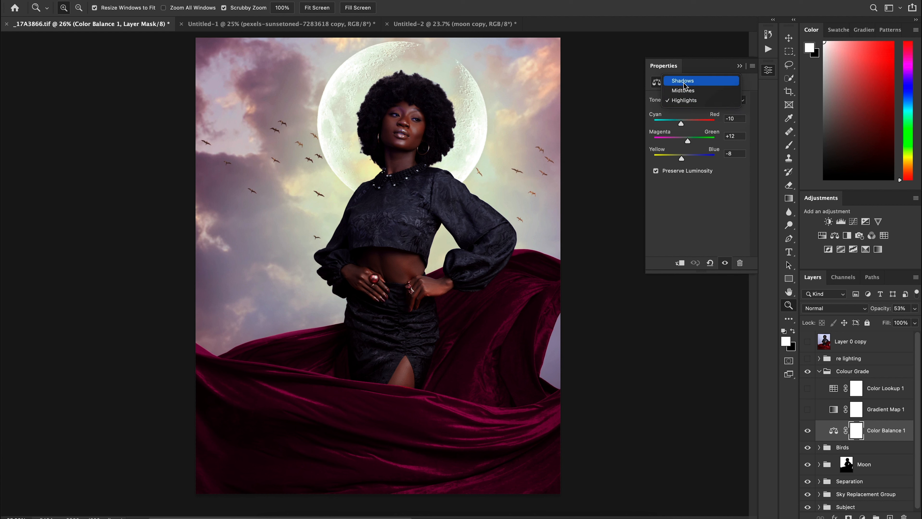
click(684, 81)
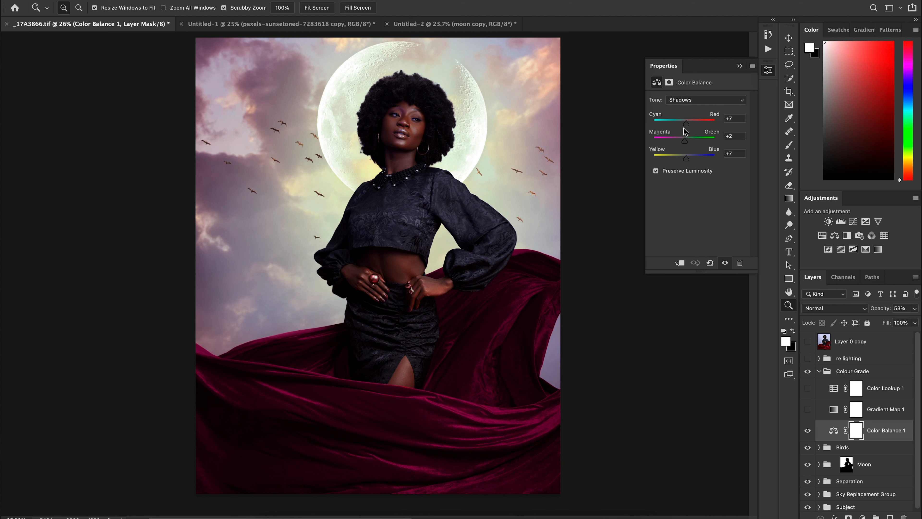
click(725, 263)
click(725, 263)
Set the Color Balance 1 layer's opacity to 50%
drag(883, 312, 920, 311)
key(Return)
double_click(901, 308)
text(50)
key(Return)
Show the Gradient Map 1 layer, examine its blue-to-pink gradient in the Gradient Editor, and collapse its properties
click(835, 412)
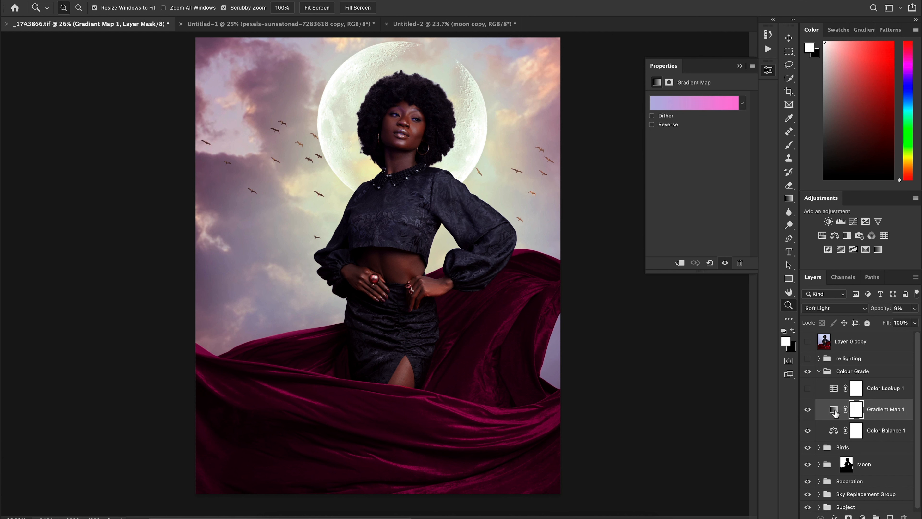
click(683, 106)
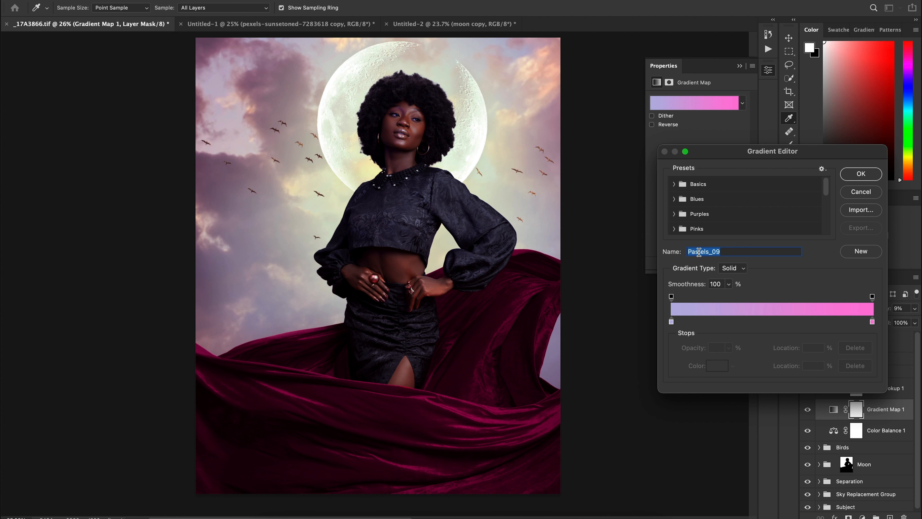
click(862, 175)
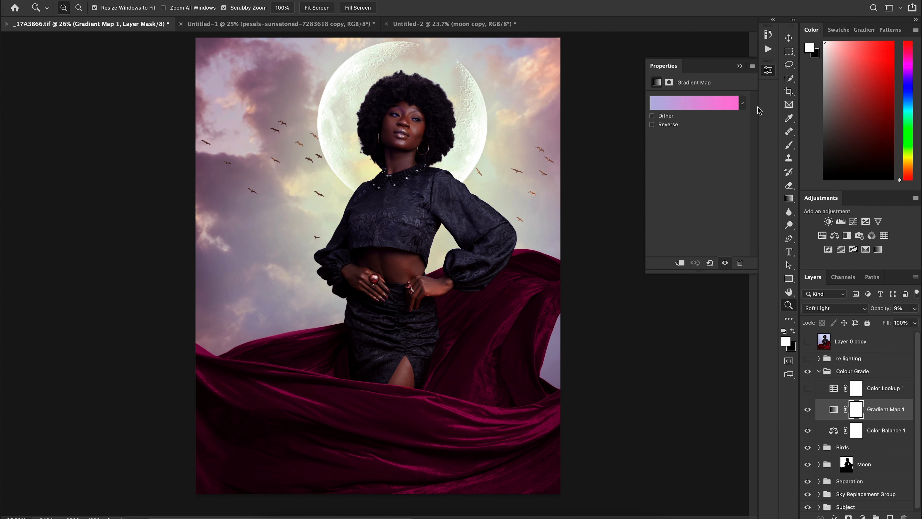
click(740, 66)
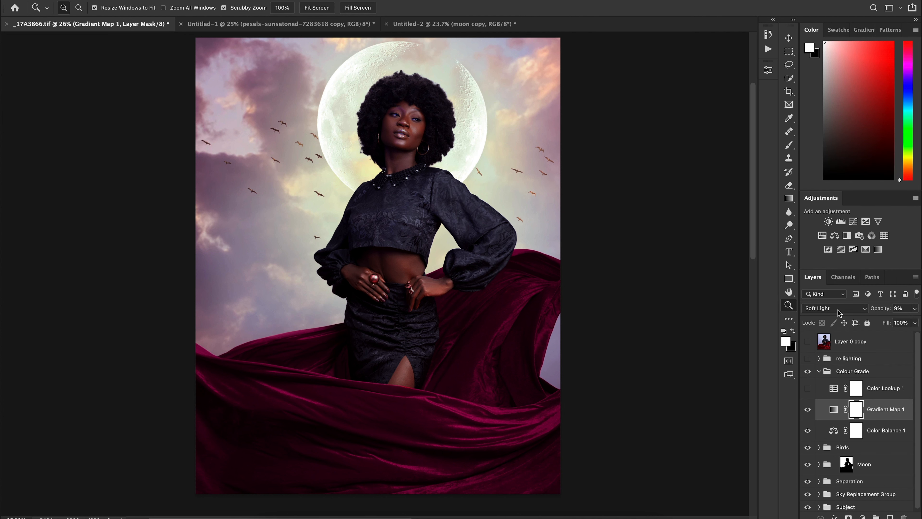
Preview the Gradient Map 1 layer with Normal blending at 100% opacity
click(867, 309)
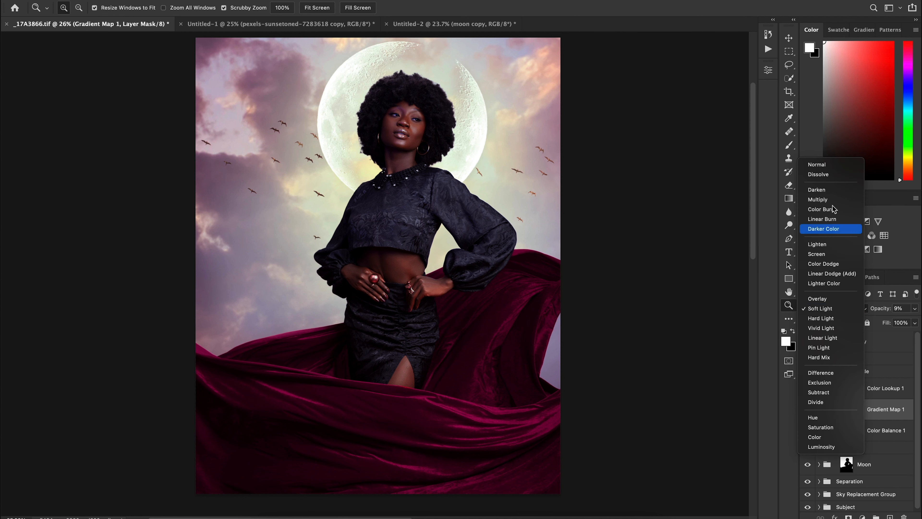
click(823, 165)
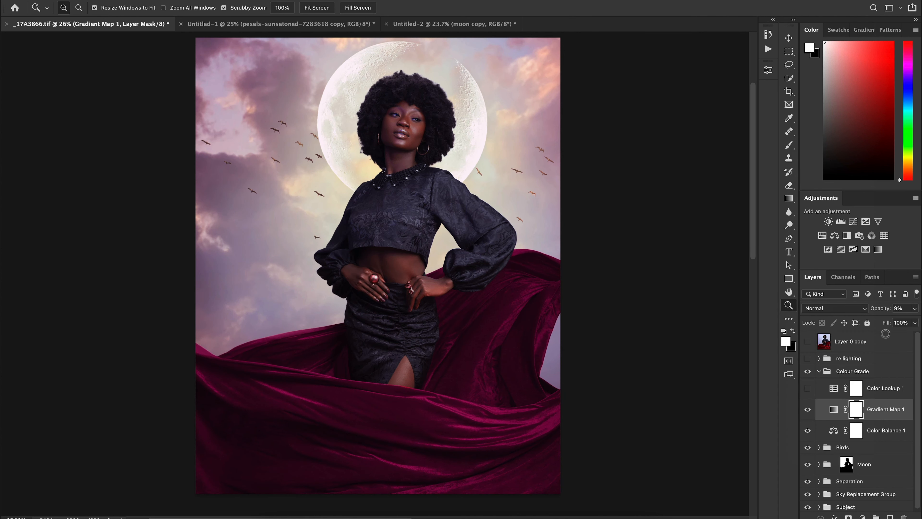
drag(882, 310, 920, 300)
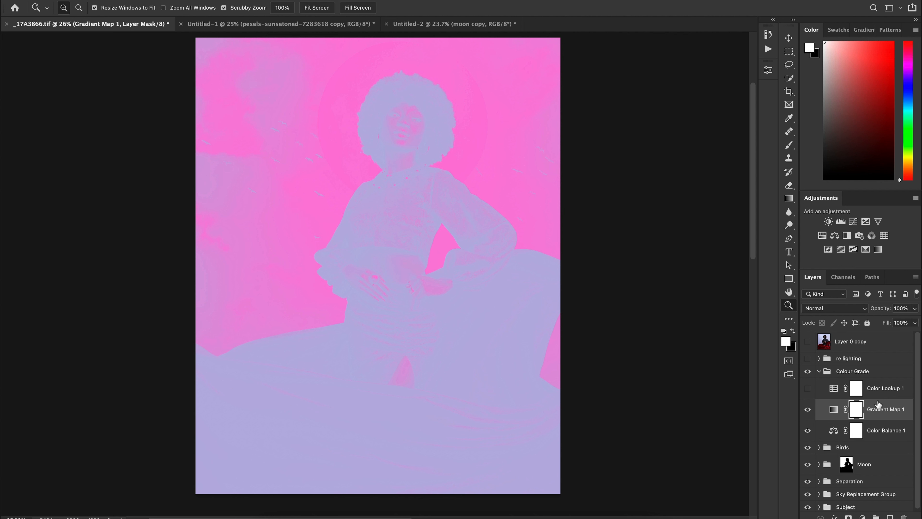
click(833, 411)
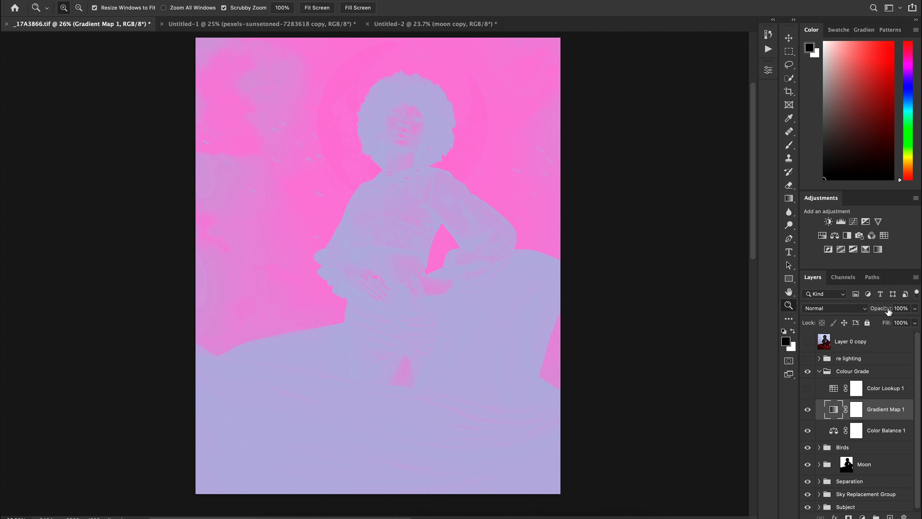
Set the Gradient Map 1 layer to 10% opacity, compare the image with and without it, and blend it with Soft Light
click(903, 308)
text(10)
key(Return)
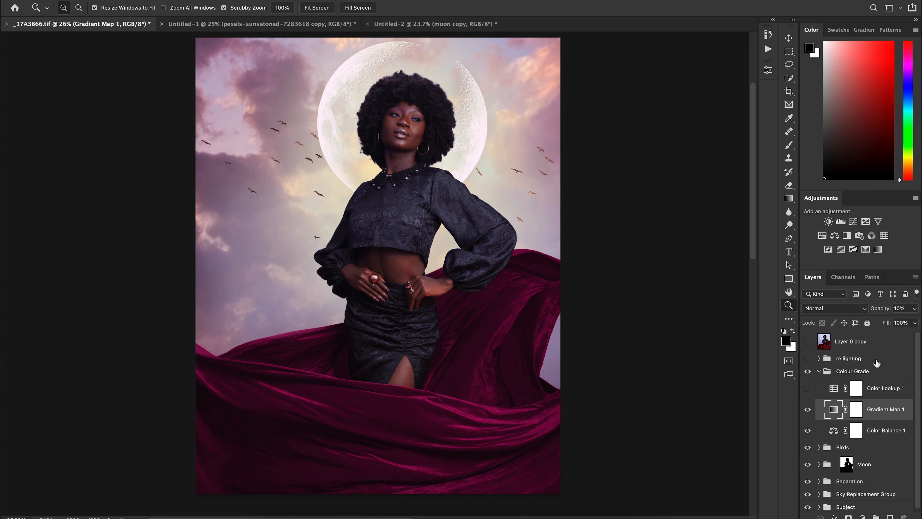
click(808, 410)
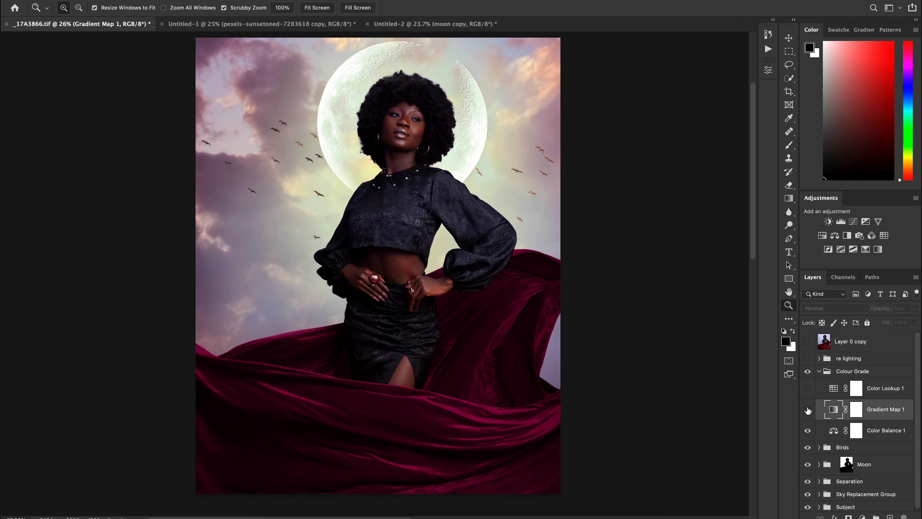
click(808, 410)
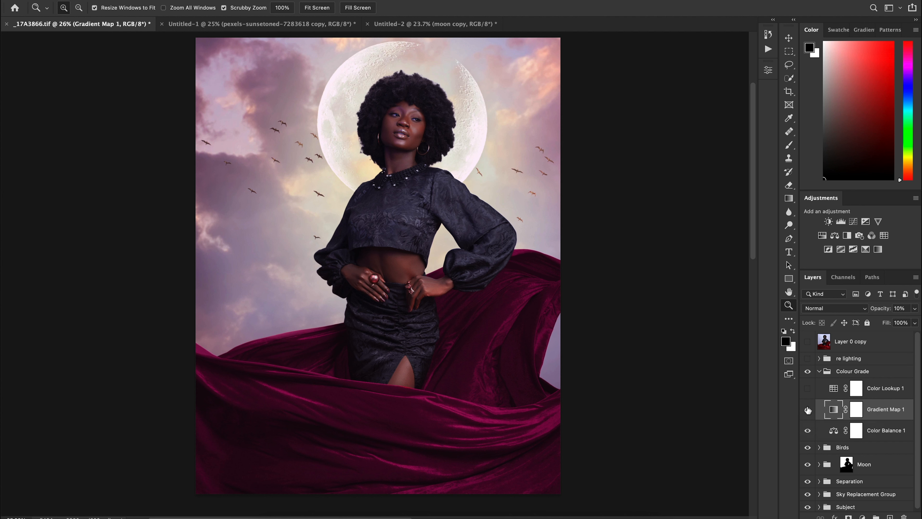
click(831, 309)
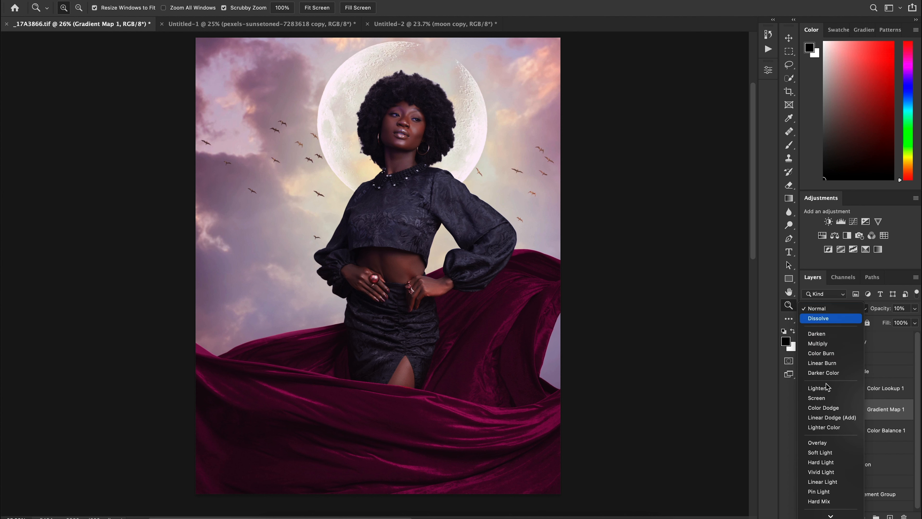
click(820, 453)
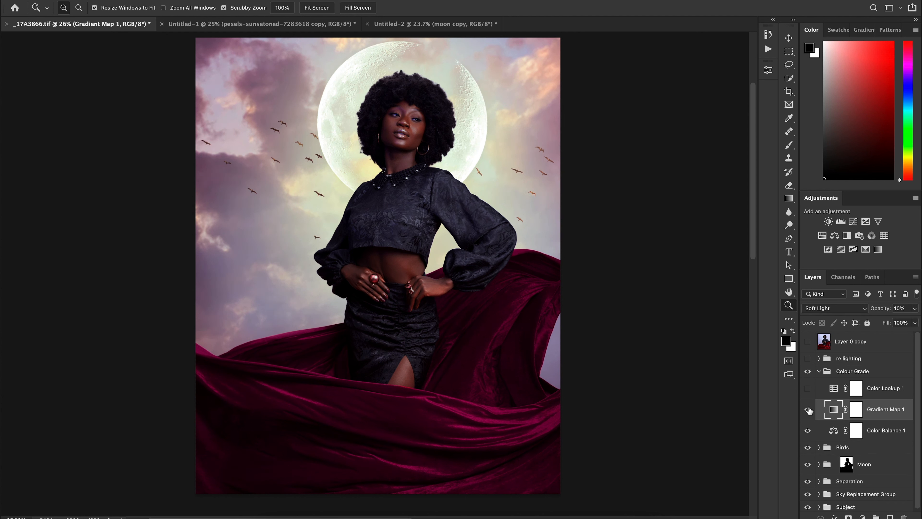
Show the Color Lookup 1 layer and choose TealOrangePlusContrast.3DL as its 3DLUT file
click(806, 389)
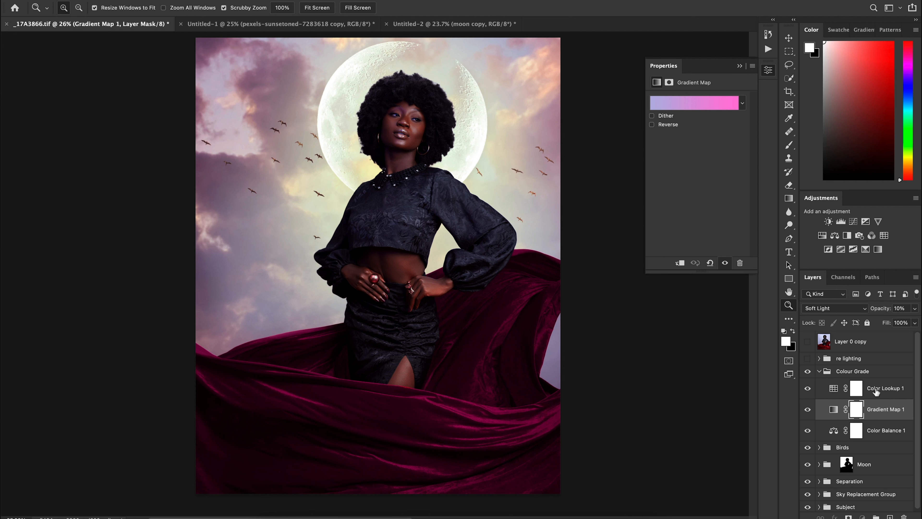
click(869, 390)
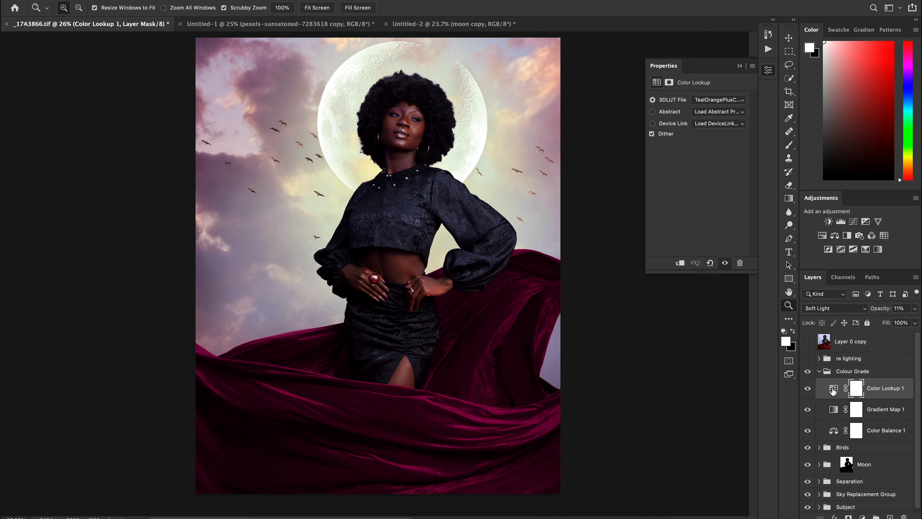
click(833, 389)
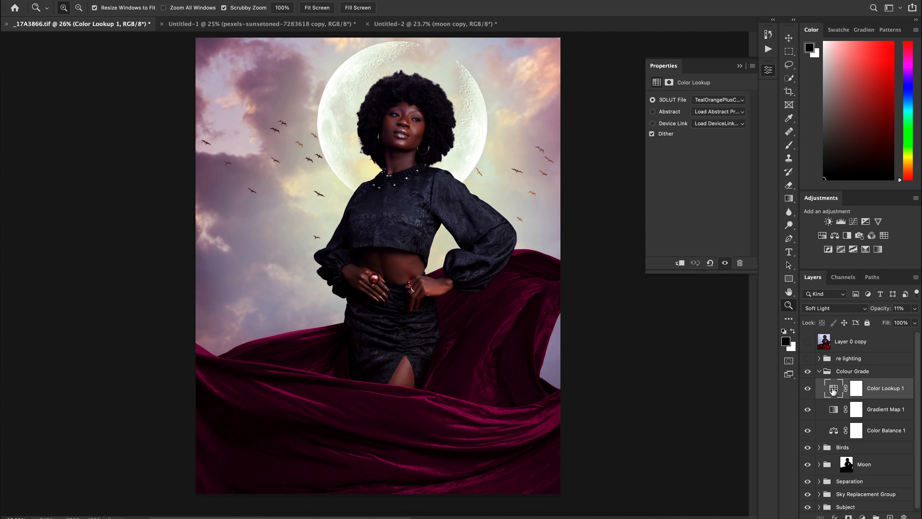
click(718, 101)
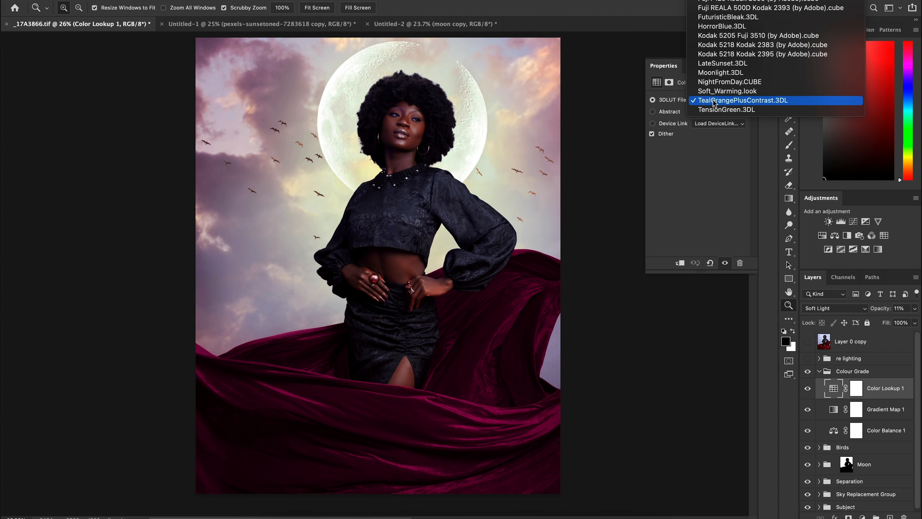
click(749, 103)
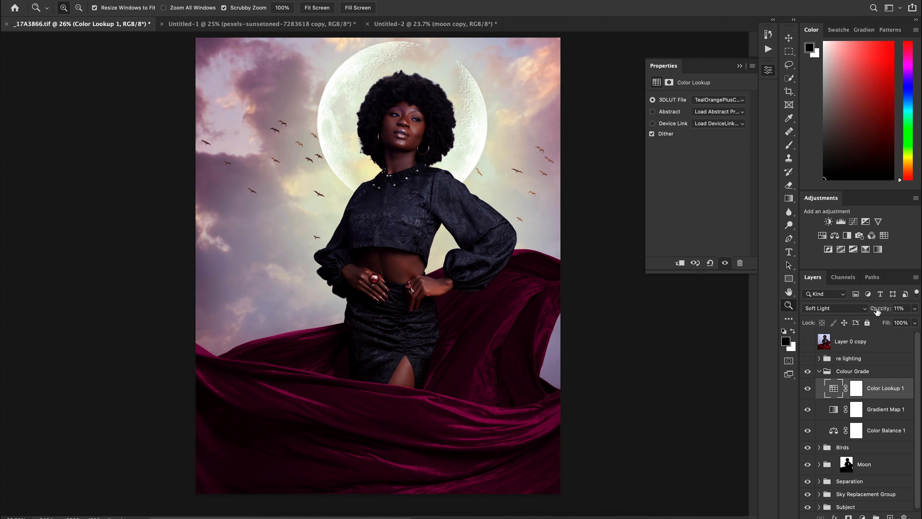
Preview the Color Lookup 1 layer with Normal blending at 100% opacity
click(847, 312)
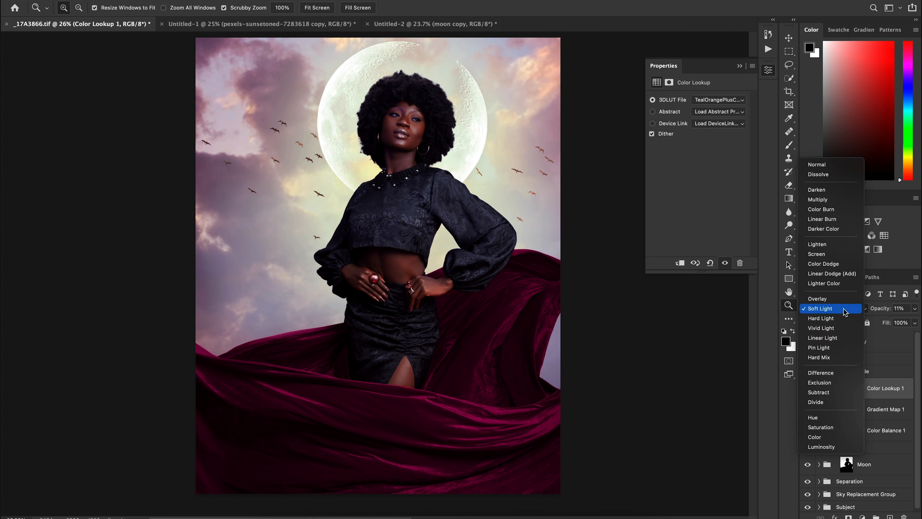
click(826, 165)
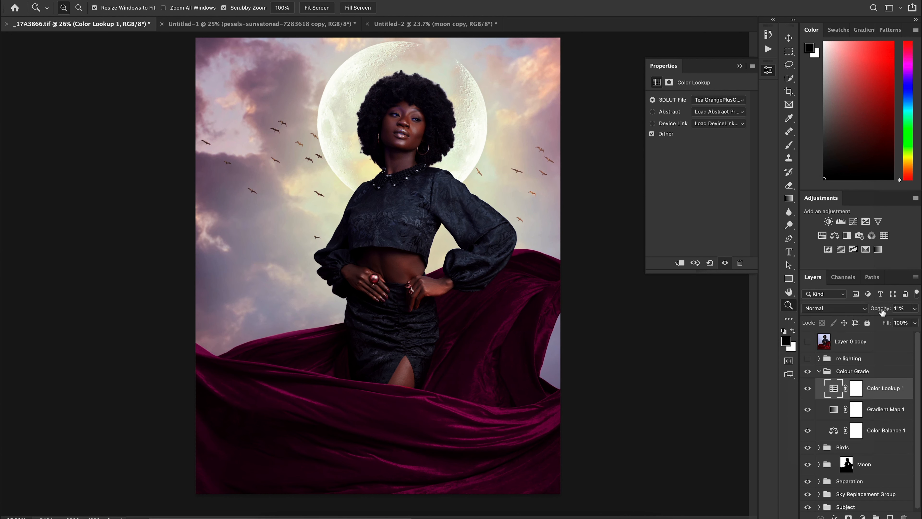
drag(883, 311, 898, 309)
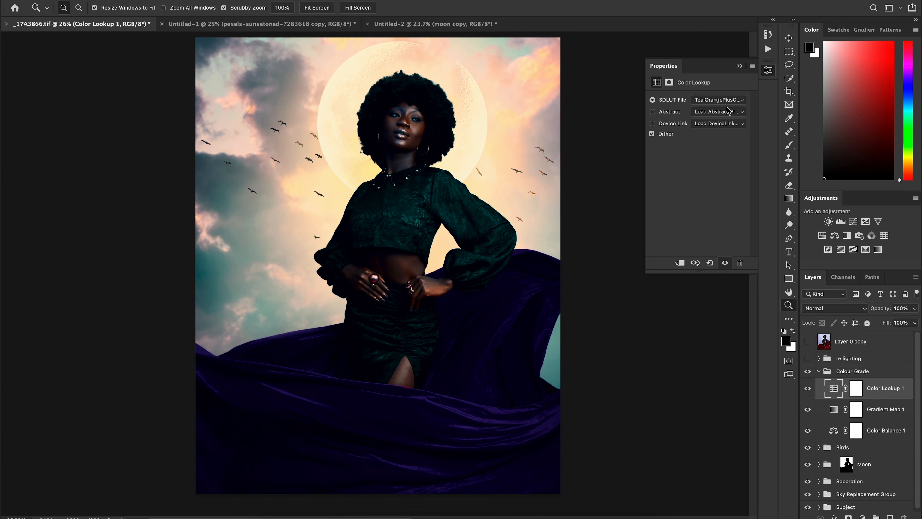
Blend the Color Lookup 1 layer with Soft Light at 10% opacity
click(835, 308)
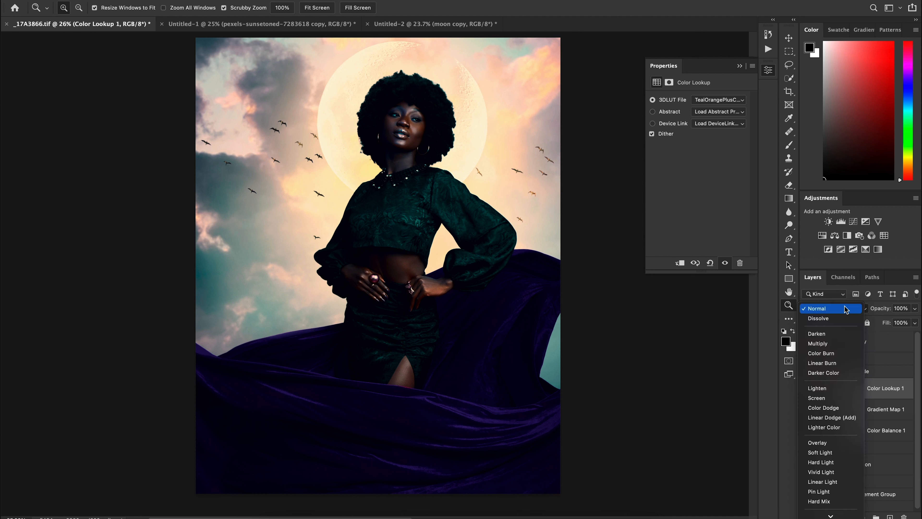
click(821, 453)
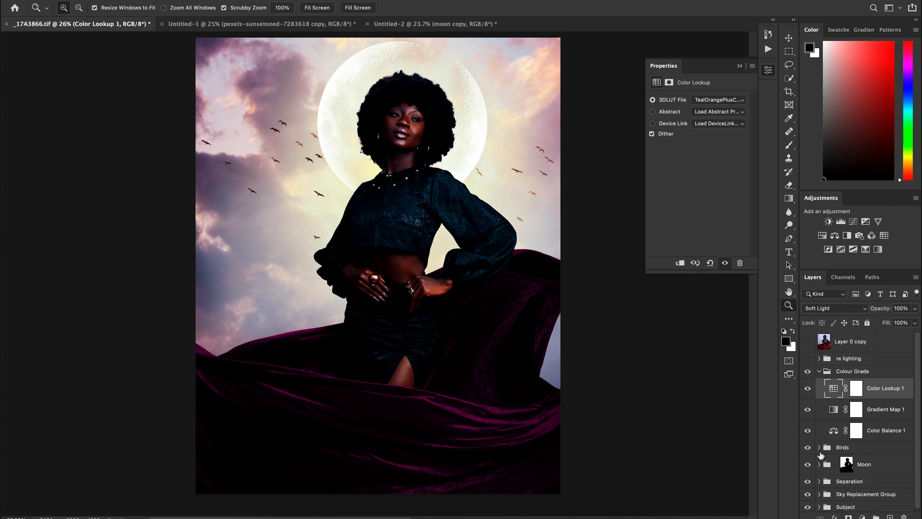
click(899, 308)
text(10)
key(Return)
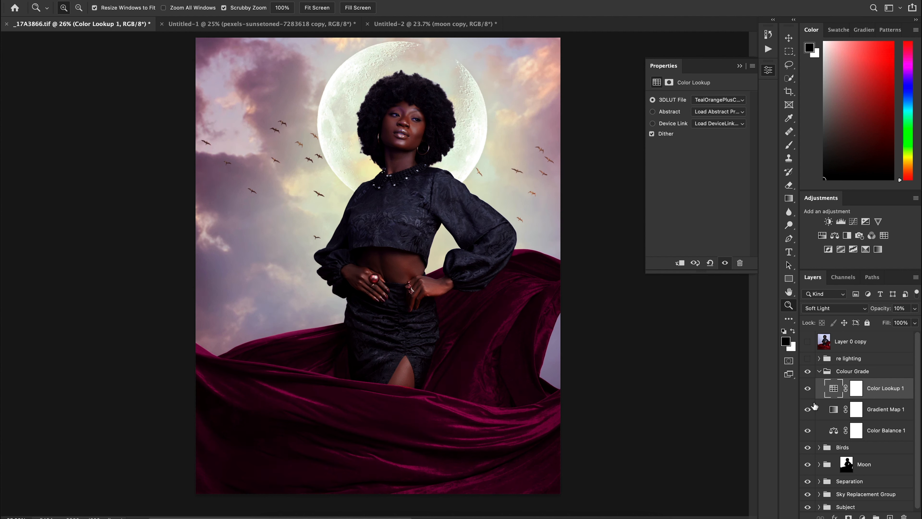
Collapse the Colour Grade group and compare the image with and without its grading
click(807, 388)
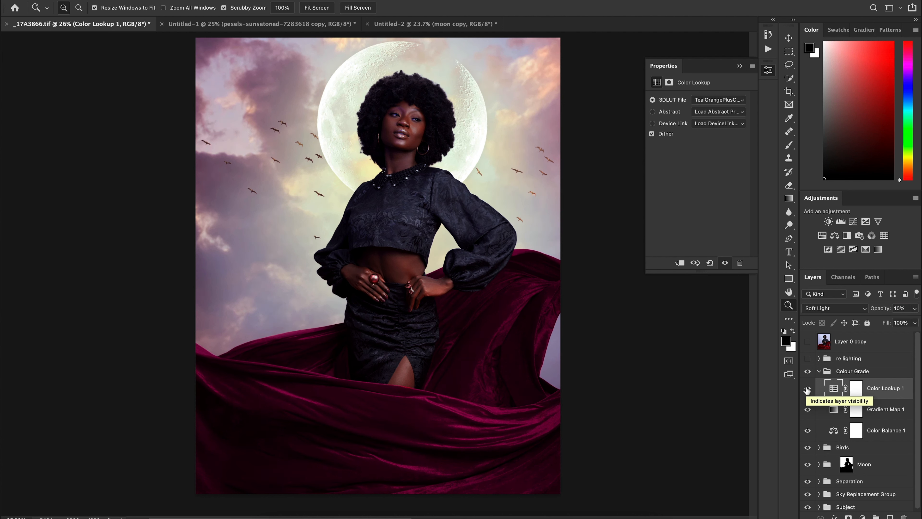
click(819, 372)
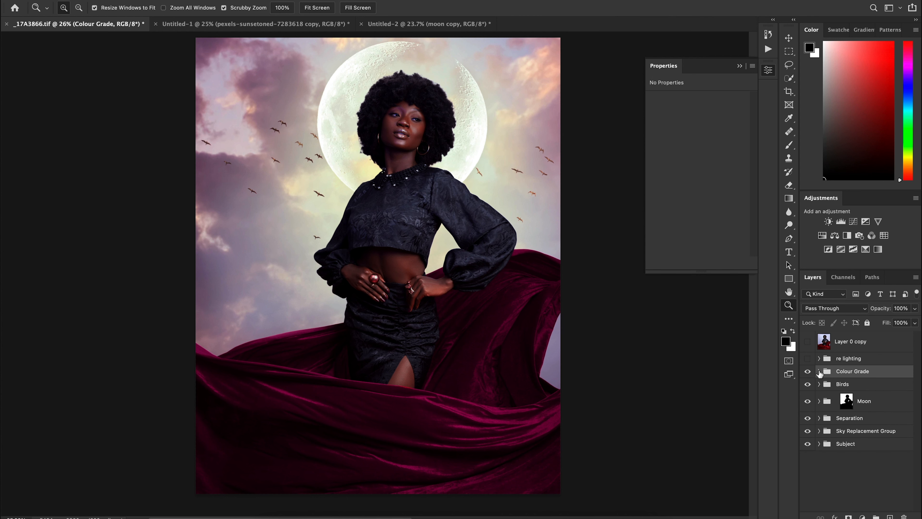
click(807, 372)
click(808, 372)
Show and expand the re lighting group, then select its Curves 1 layer
click(808, 359)
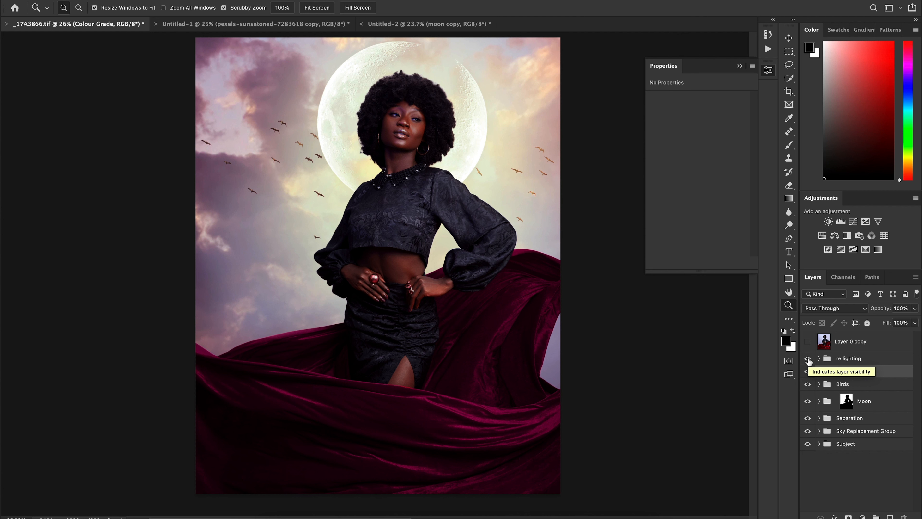
click(819, 358)
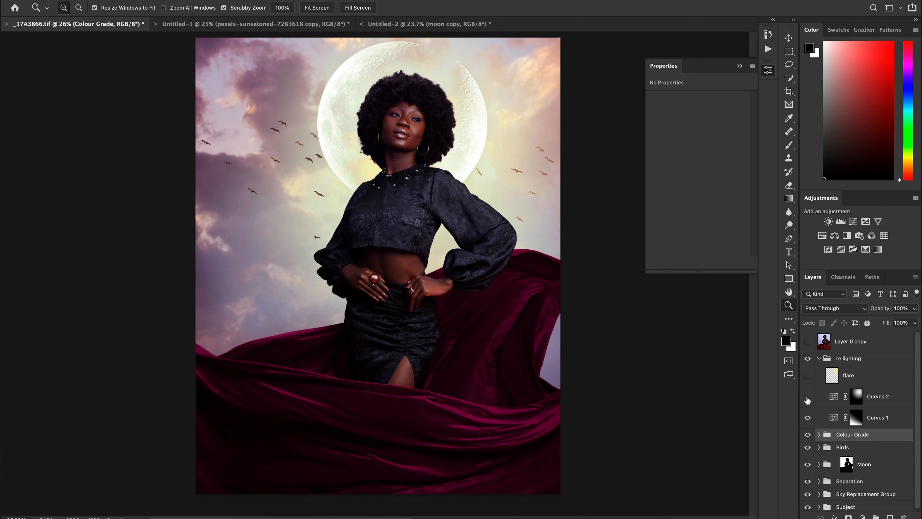
click(878, 419)
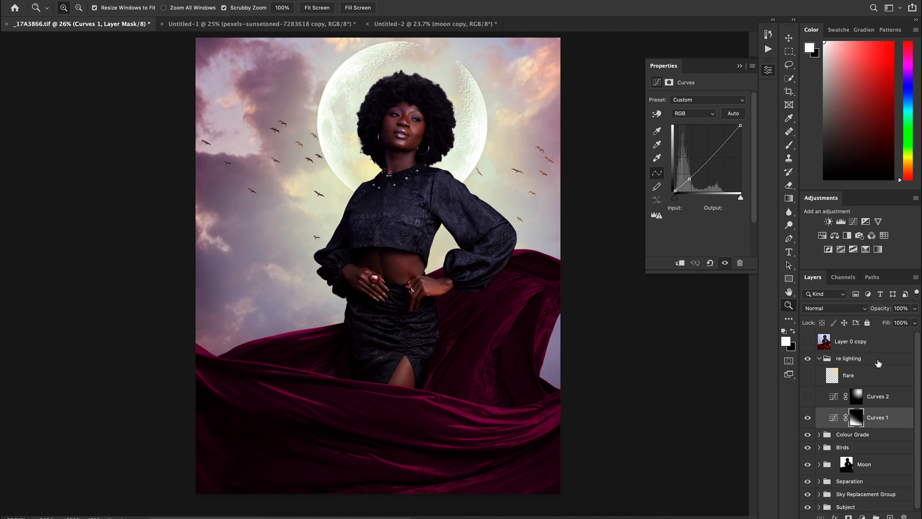
Disable the Curves 1 layer mask and compare the image with and without the unmasked adjustment
shift+click(861, 417)
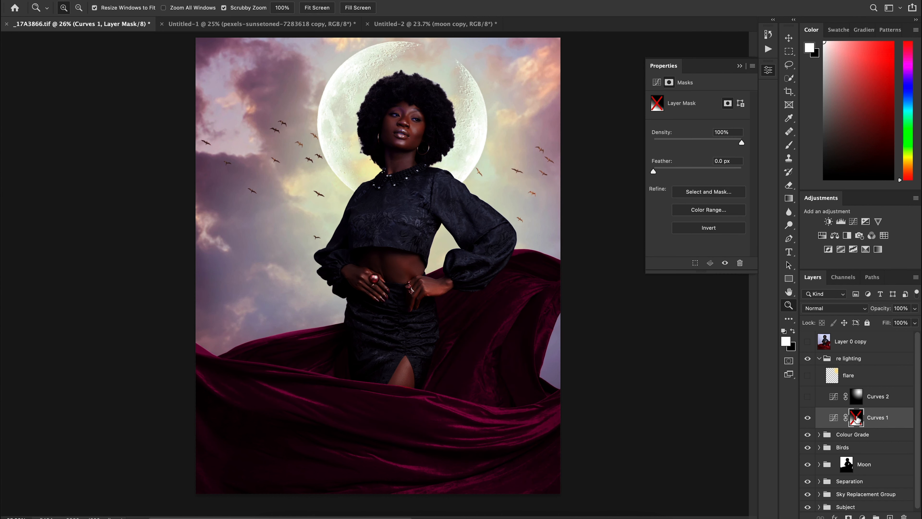
click(807, 418)
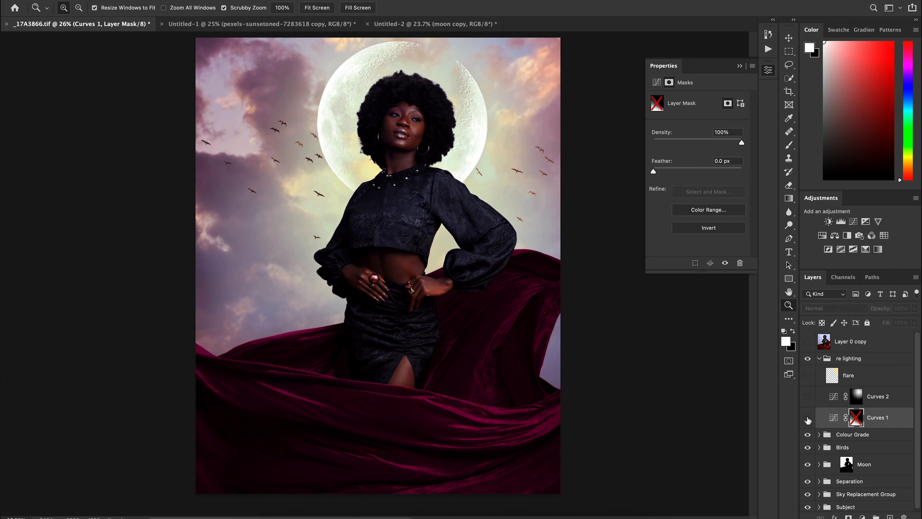
click(808, 418)
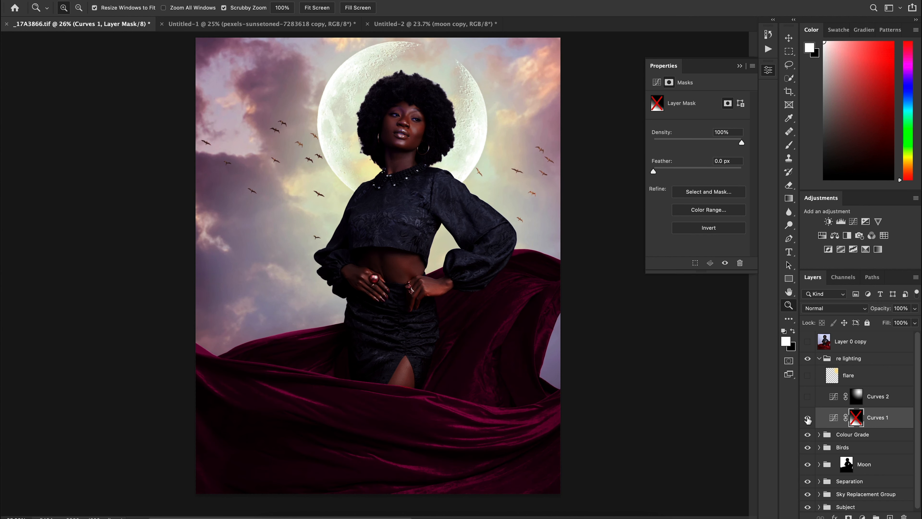
click(807, 419)
click(807, 418)
Re-enable the Curves 1 layer mask and compare the image with and without the masked adjustment
shift+click(856, 417)
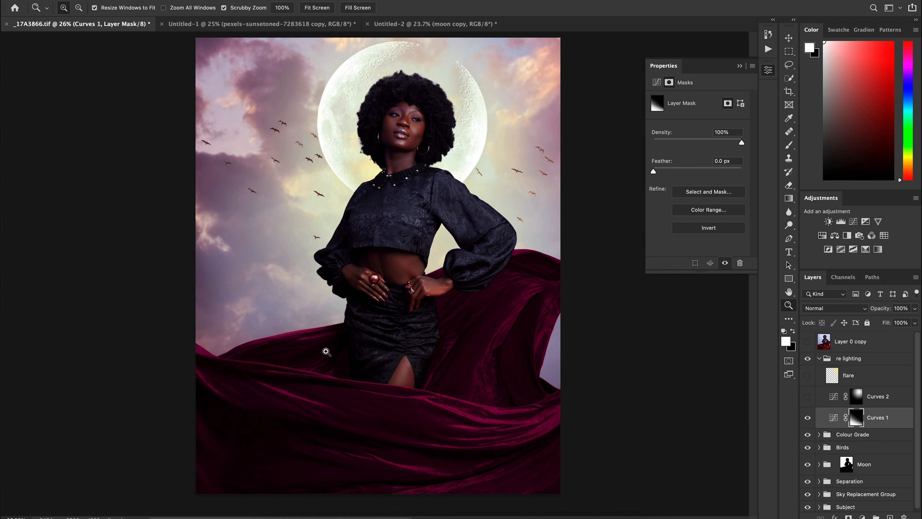
click(808, 418)
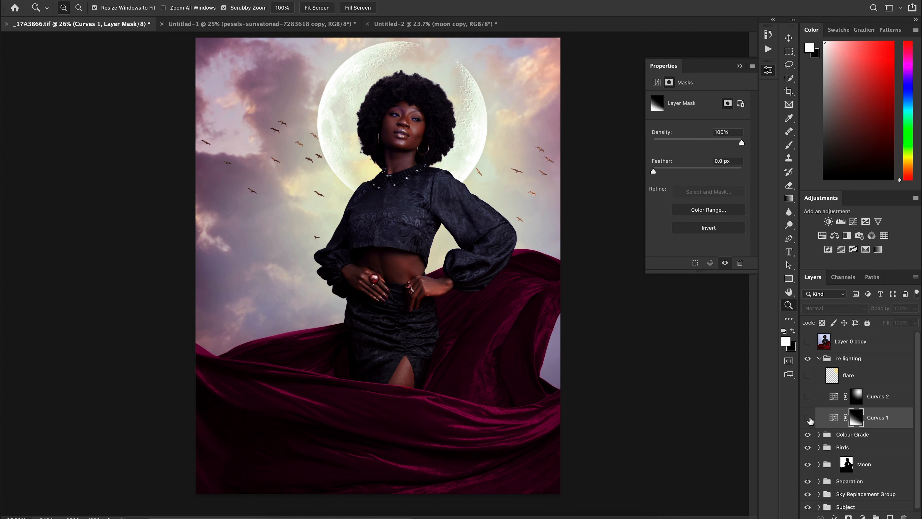
click(809, 418)
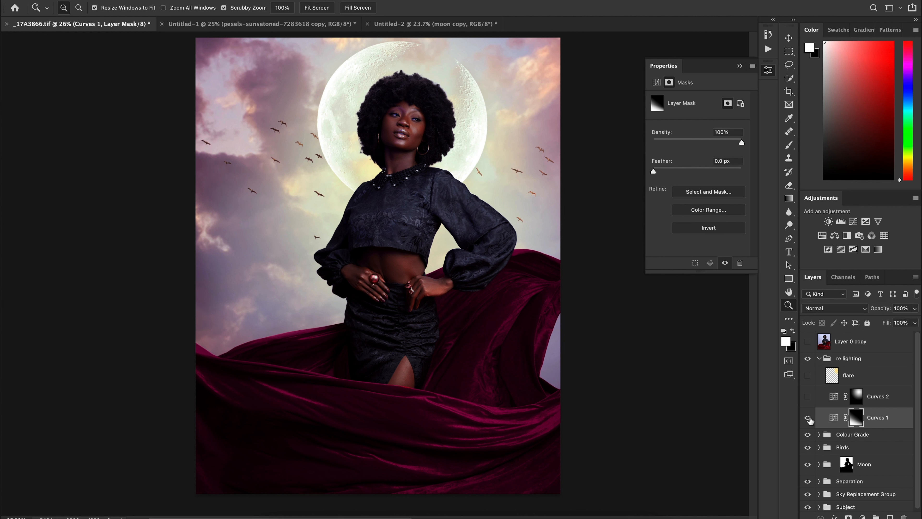
Show the Curves 2 layer and open its RGB curve at the upper control point
click(807, 397)
click(834, 398)
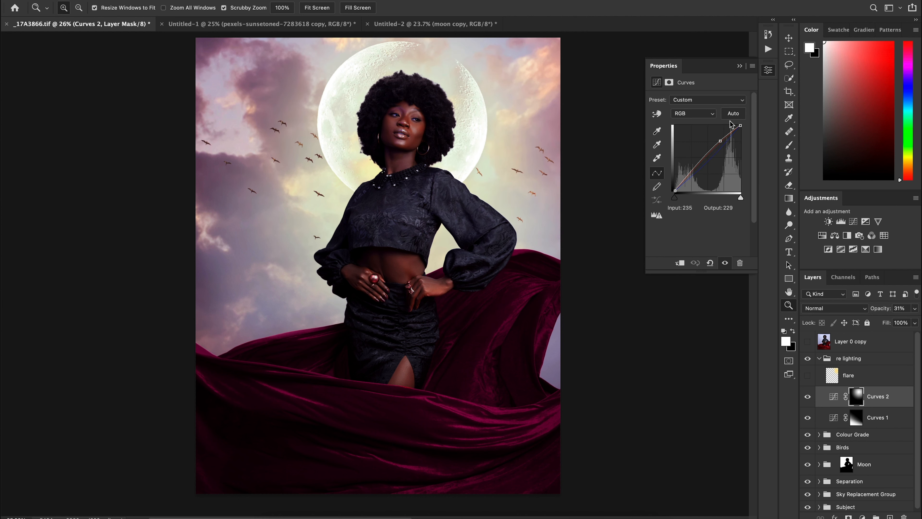
click(721, 142)
Examine the Red, Green and Blue channel curves of the Curves 2 layer
click(694, 113)
click(695, 122)
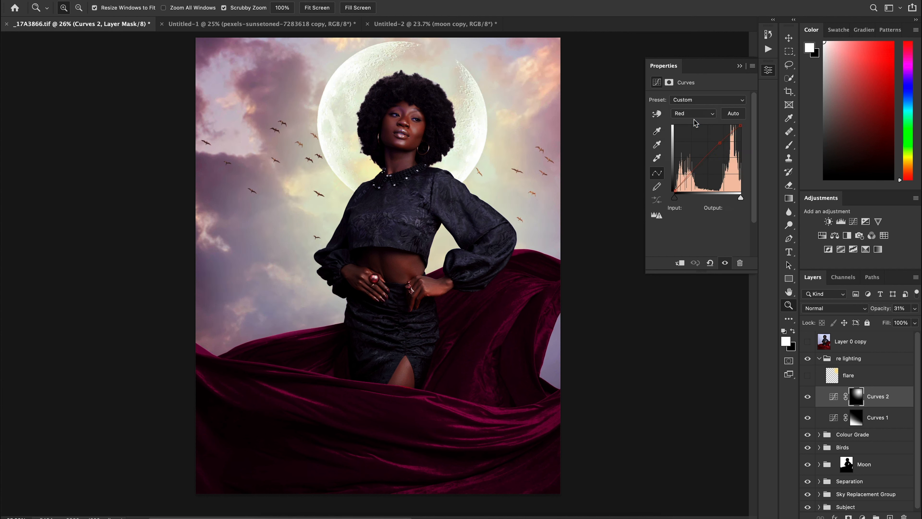
click(720, 144)
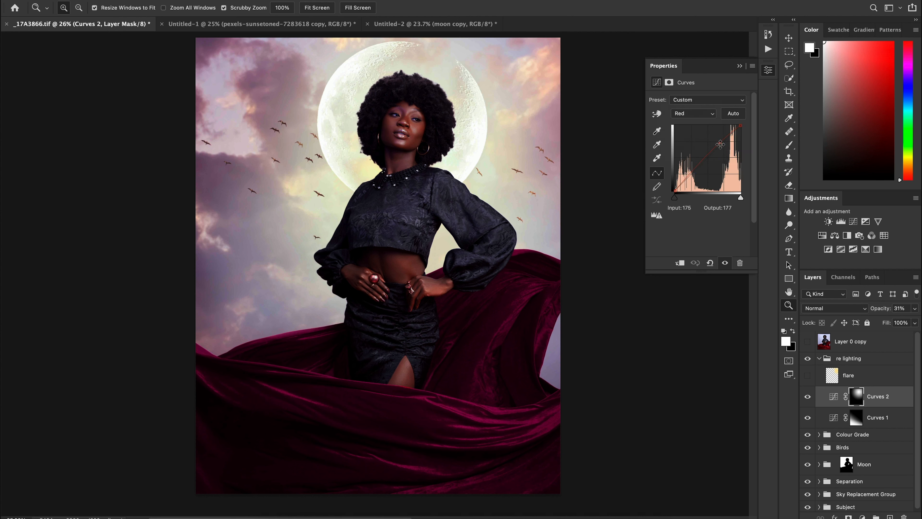
click(692, 114)
click(692, 122)
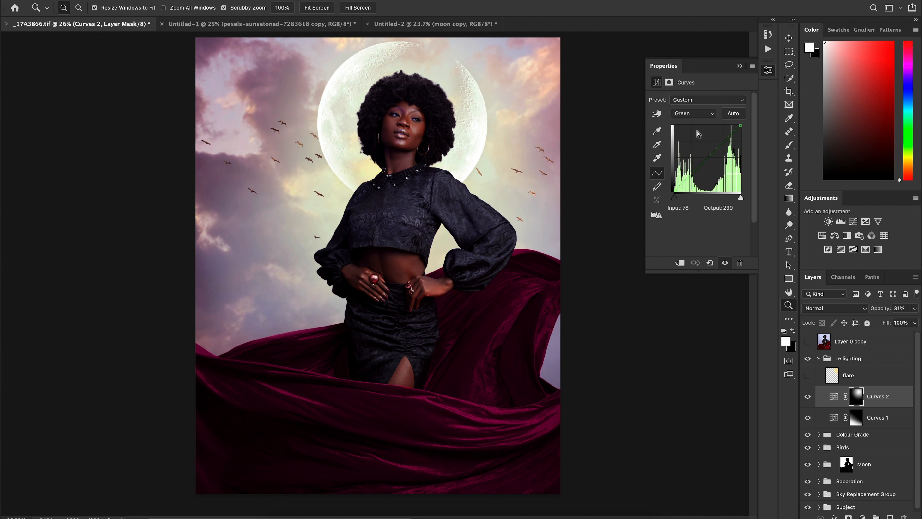
click(697, 115)
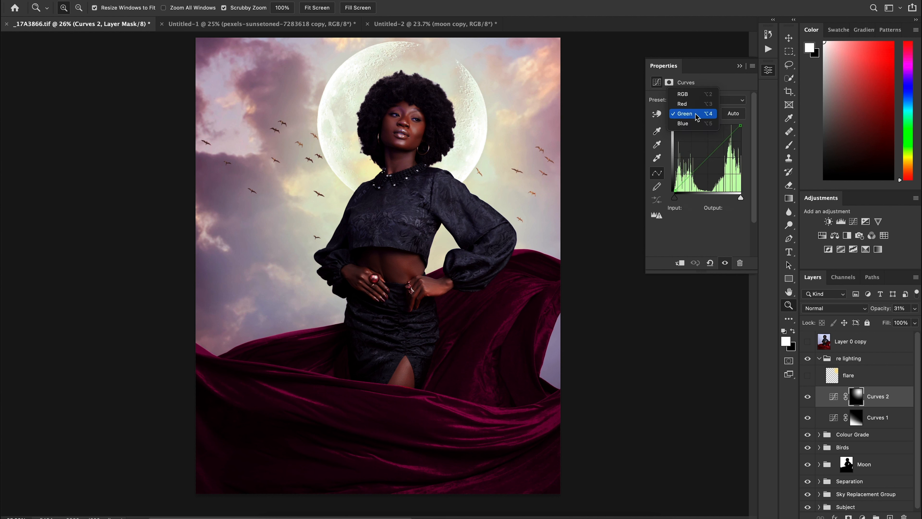
click(695, 123)
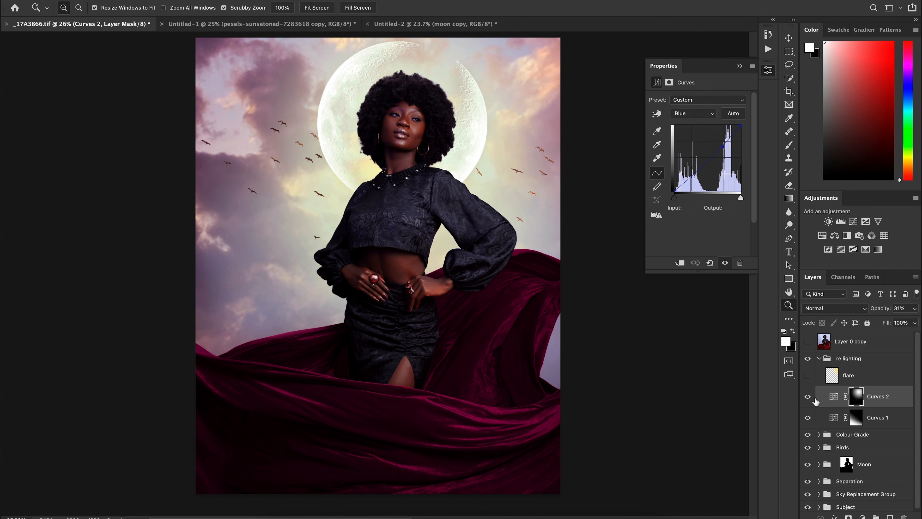
Compare the image with and without the Curves 2 layer and inspect its layer mask
click(807, 397)
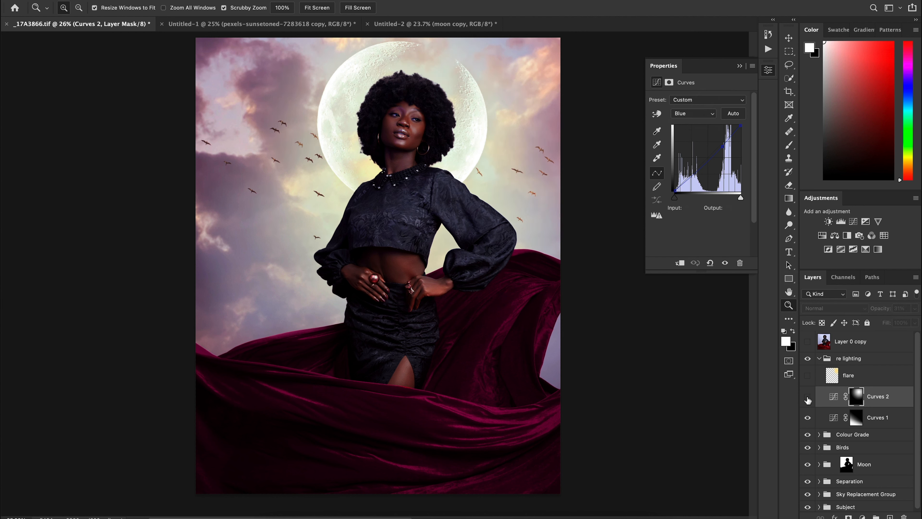
click(808, 397)
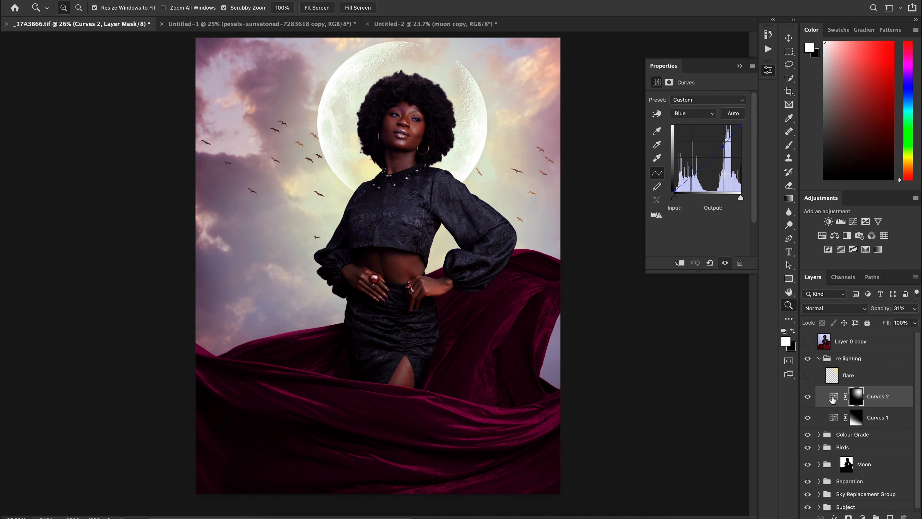
click(859, 400)
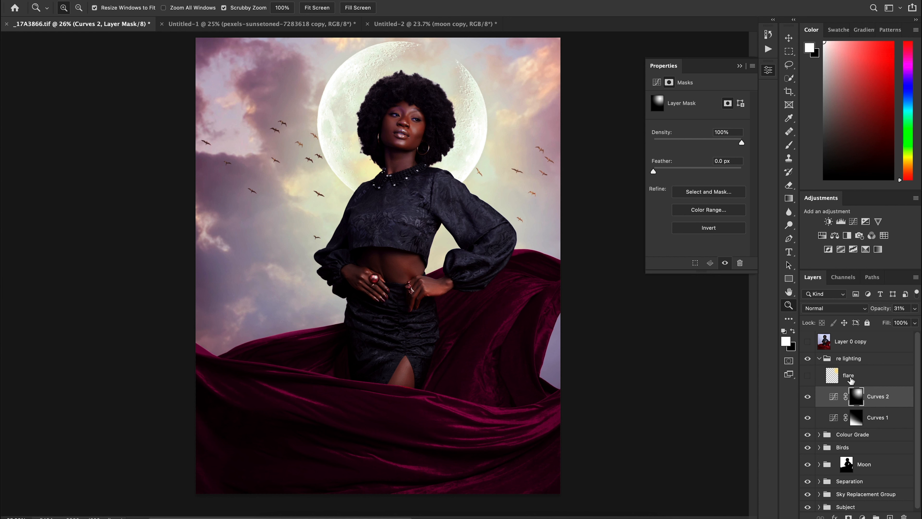
Show the flare layer and set it to Normal blending at 100% opacity
click(807, 377)
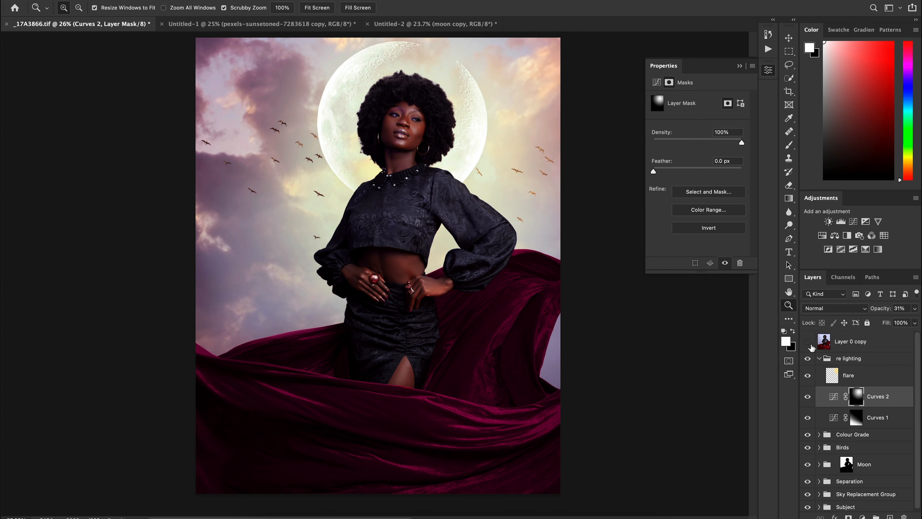
click(866, 376)
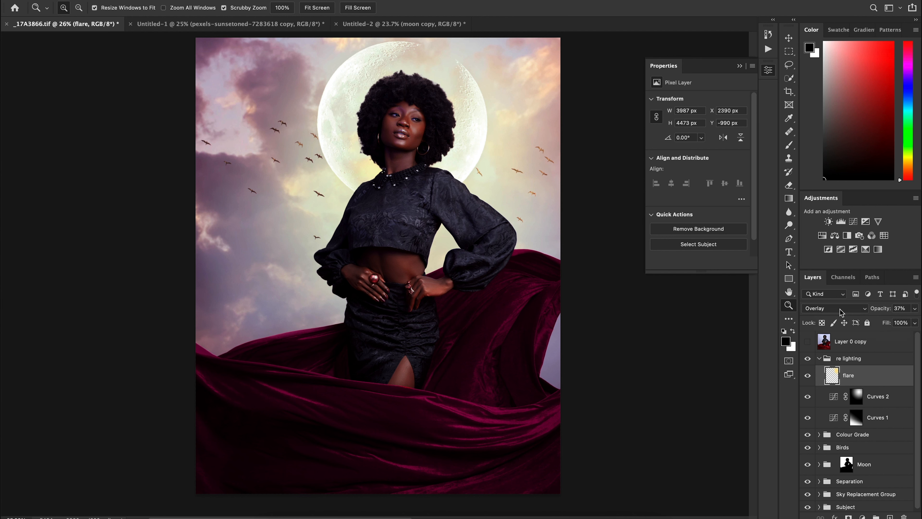
click(842, 311)
click(822, 176)
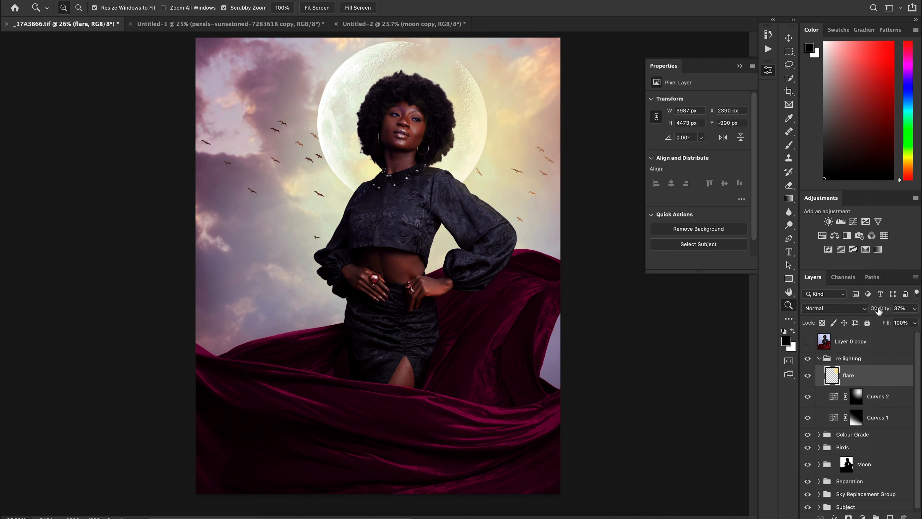
drag(878, 311, 920, 311)
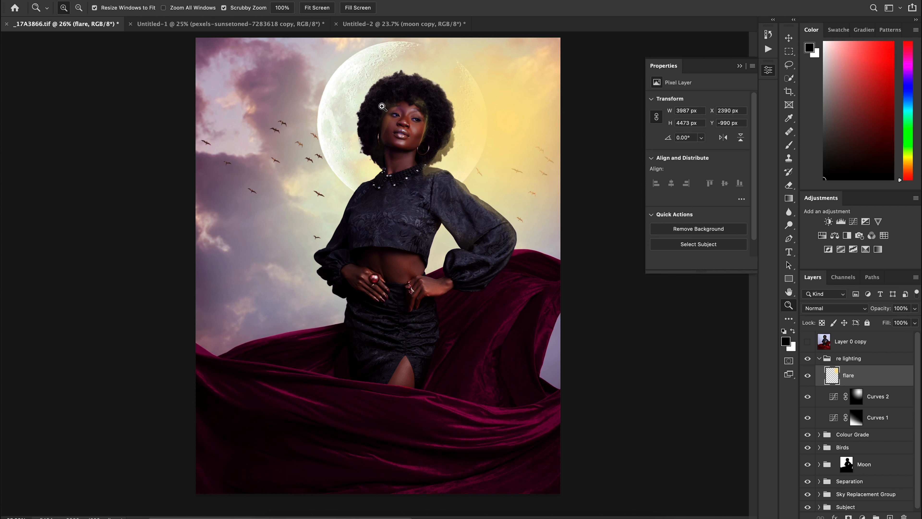
Erase the flare from the woman's hair, face and sleeve with the Eraser at 28% flow
key(e)
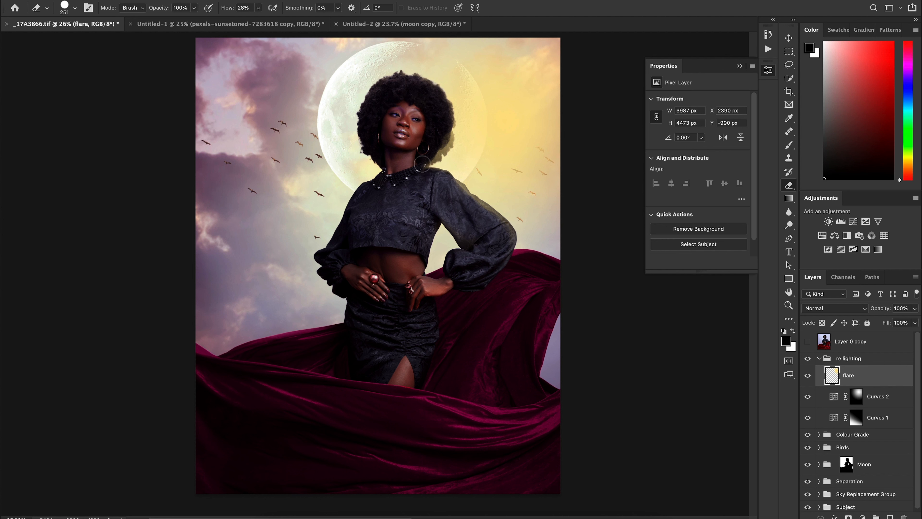
mouse_move(432, 154)
mouse_down()
mouse_move(447, 122)
mouse_move(430, 94)
mouse_up()
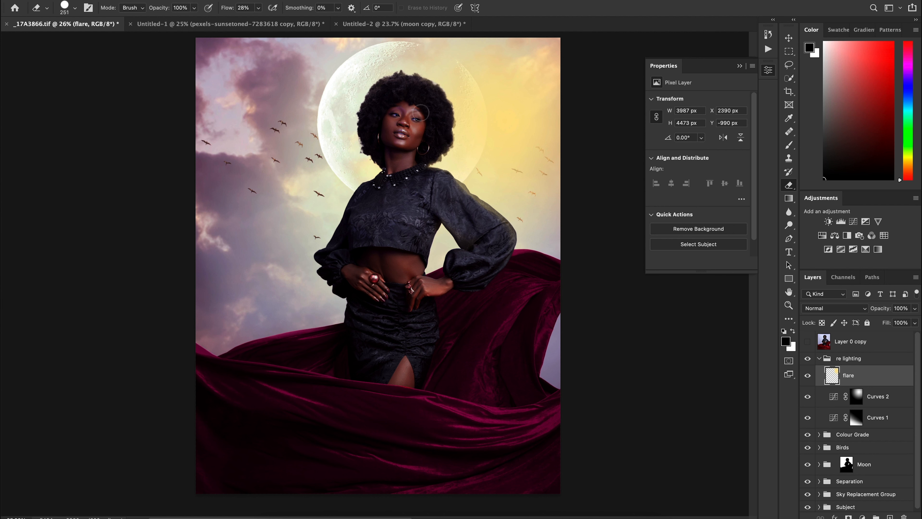
mouse_move(475, 232)
mouse_down()
mouse_move(477, 243)
mouse_move(456, 185)
mouse_move(509, 244)
mouse_up()
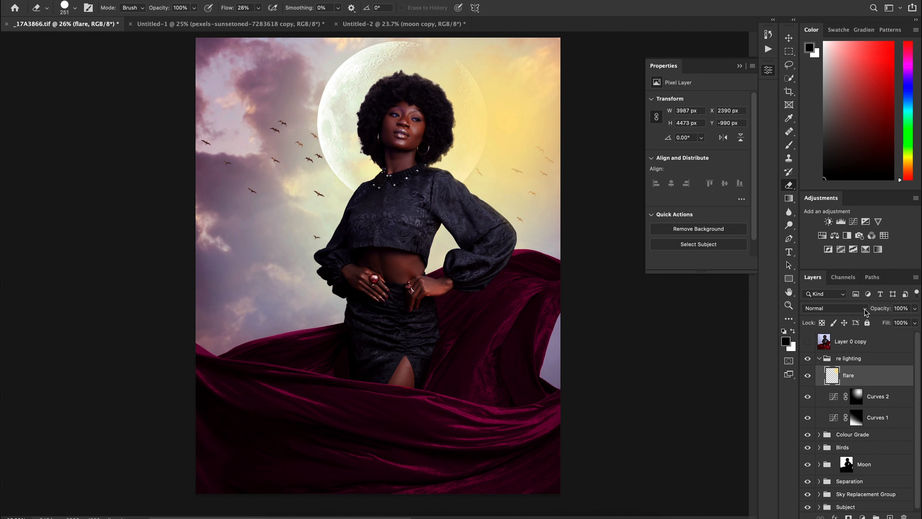
Set the flare layer to 35% opacity with Overlay blending and compare the image with and without it
click(904, 308)
text(35)
key(Return)
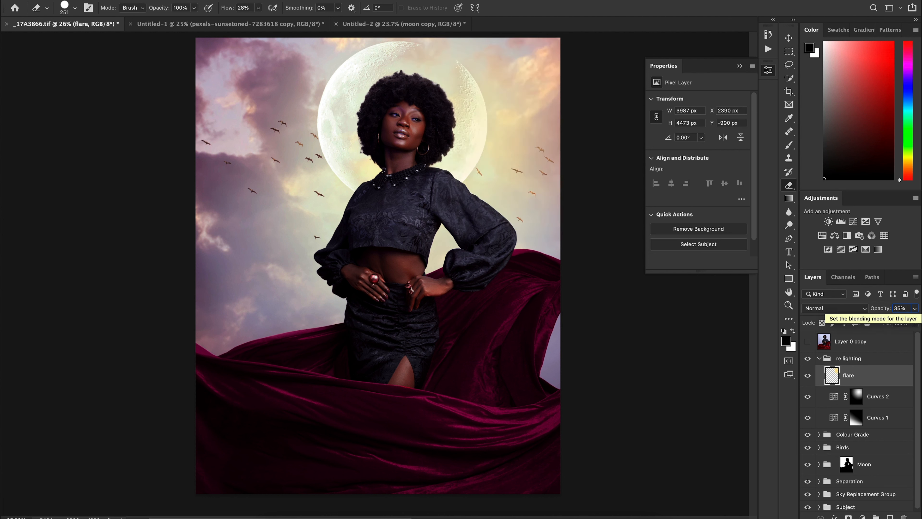
click(829, 309)
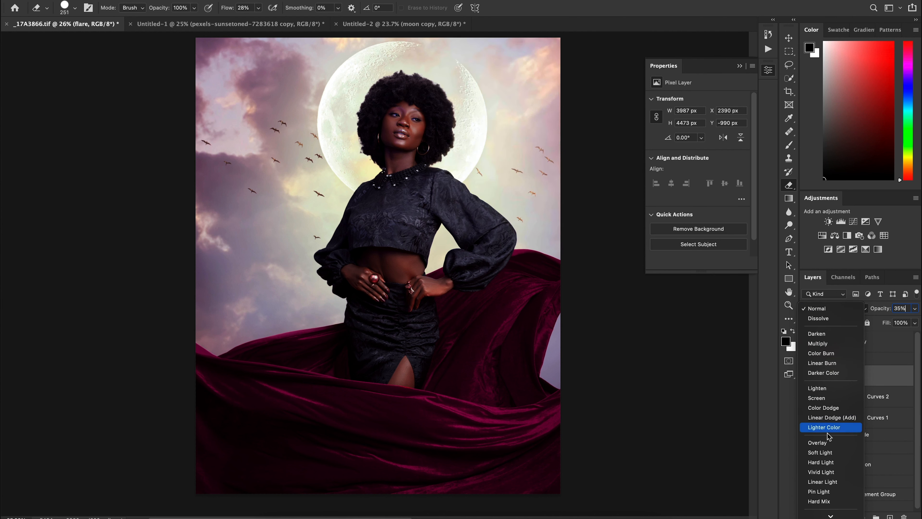
click(826, 446)
click(809, 377)
click(809, 376)
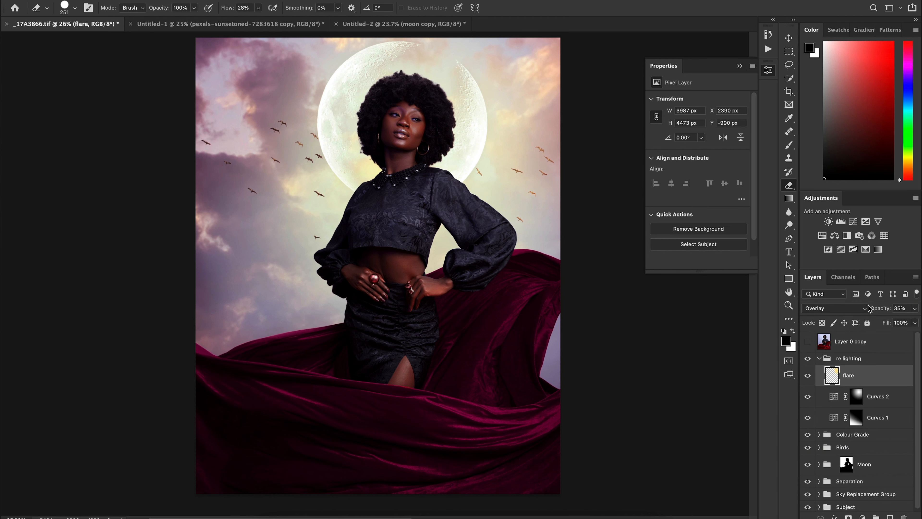
Raise the flare layer's opacity to 68% and check its effect by toggling its visibility
mouse_move(877, 310)
mouse_down()
mouse_move(887, 311)
mouse_move(875, 312)
mouse_up()
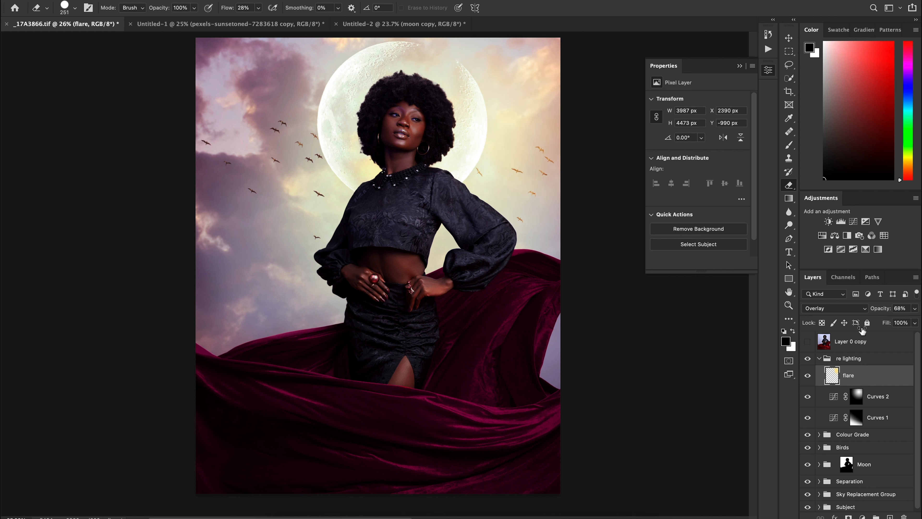
click(808, 376)
click(808, 377)
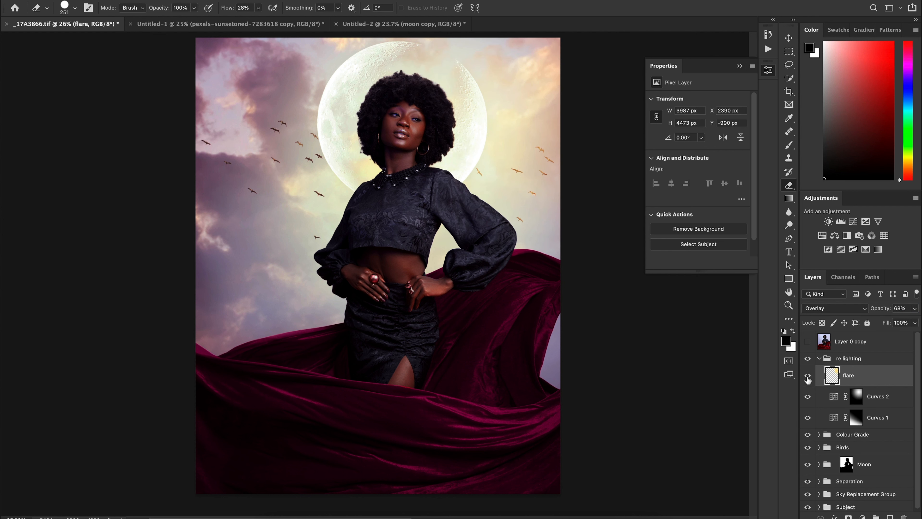
Collapse the re lighting group, compare the whole image with and without it, and inspect the woman's upper body up close
click(820, 359)
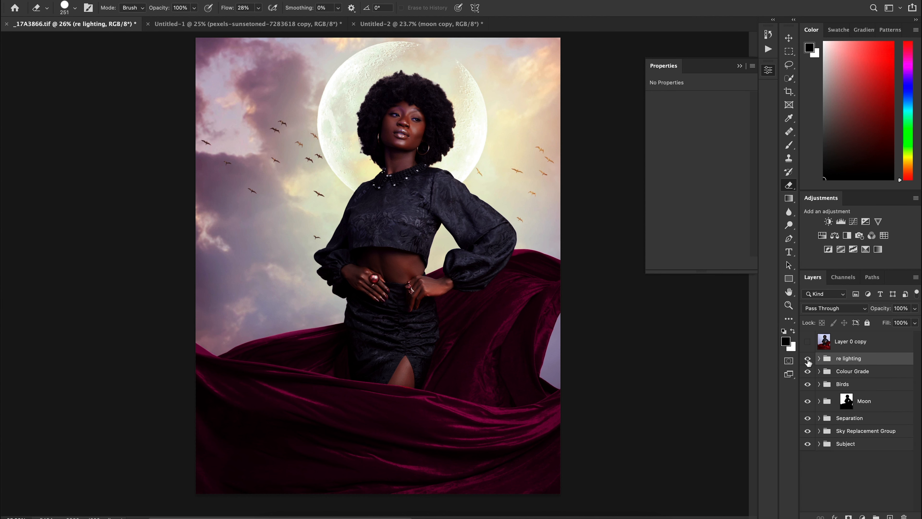
click(808, 358)
click(808, 358)
key(z)
drag(373, 218, 351, 245)
click(807, 359)
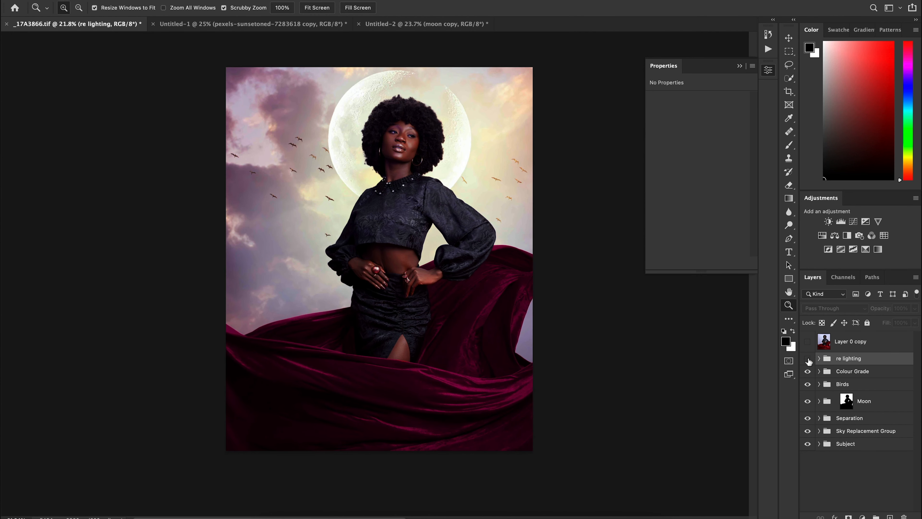
click(807, 359)
drag(429, 142, 472, 145)
mouse_move(458, 163)
mouse_down()
mouse_move(433, 163)
mouse_move(451, 145)
mouse_move(440, 144)
mouse_move(462, 158)
mouse_up()
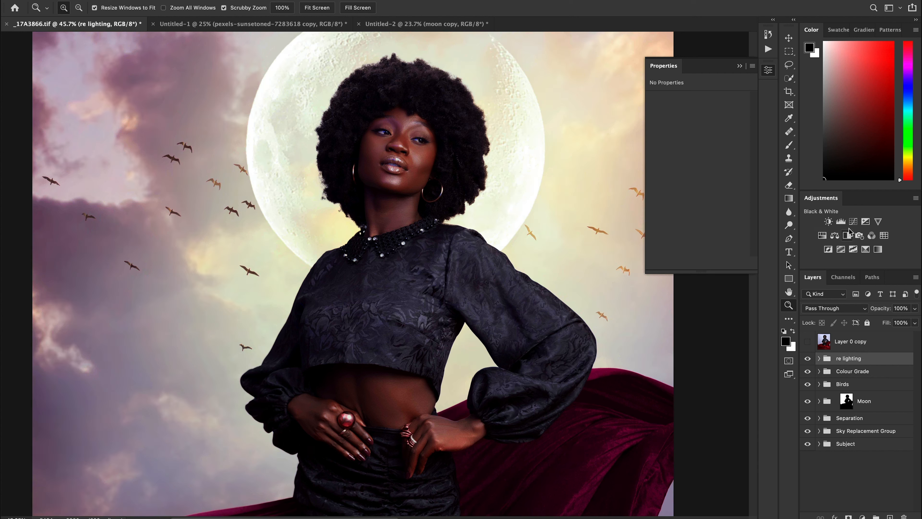
Add a Hue/Saturation adjustment sampled from the skin's Reds with Hue +3, Saturation -14 and Lightness -13
click(823, 235)
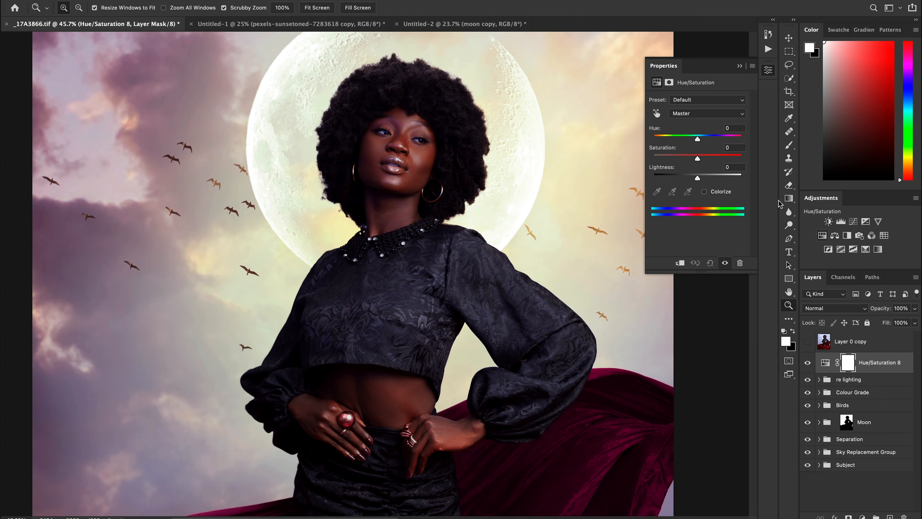
click(657, 113)
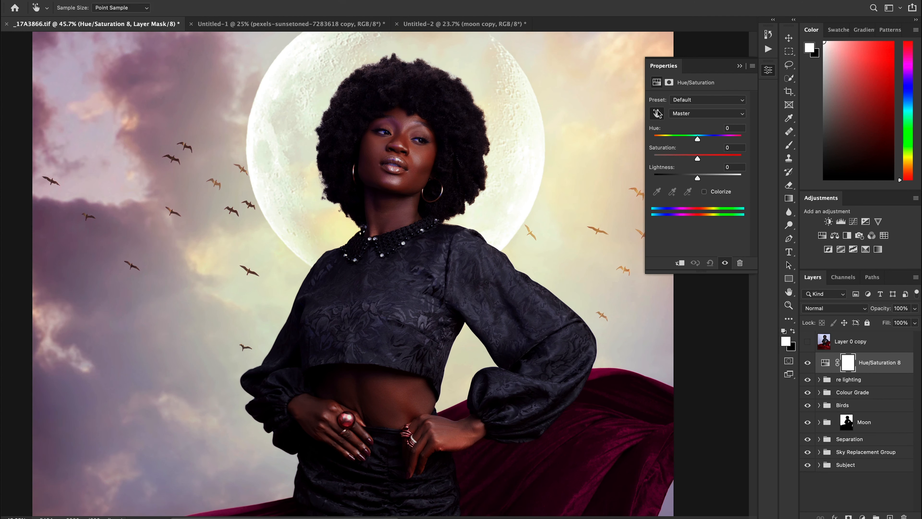
click(428, 159)
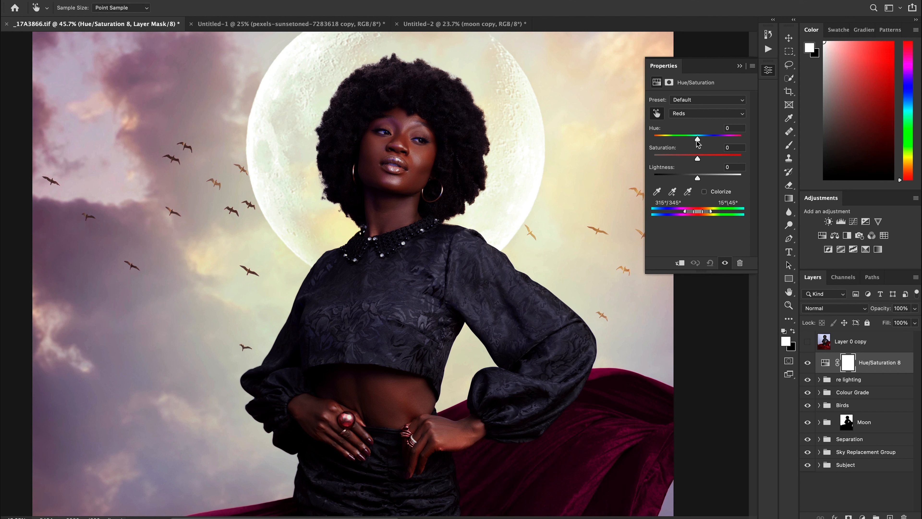
click(693, 158)
drag(699, 140, 701, 140)
drag(697, 177, 693, 178)
Invert the Hue/Saturation mask, paint the effect onto the woman's face and hands, and set the layer to 53% opacity
key(b)
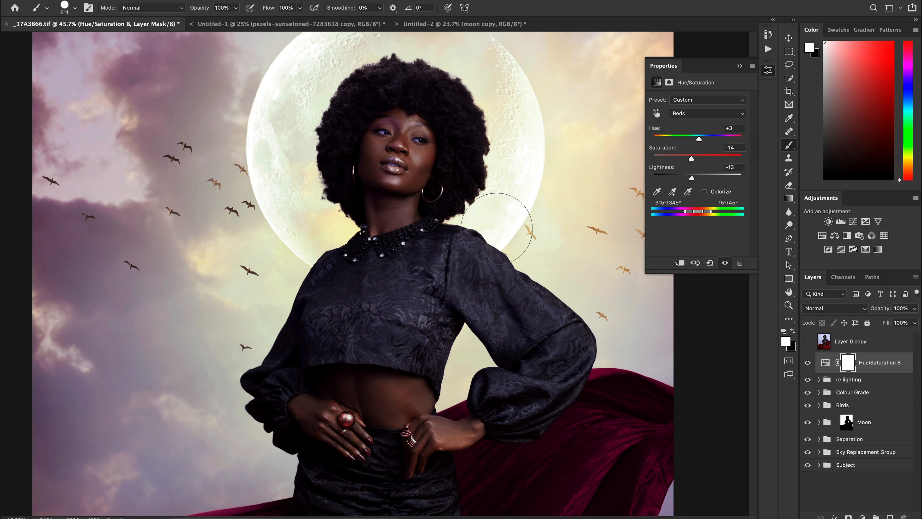
key(ctrl+i)
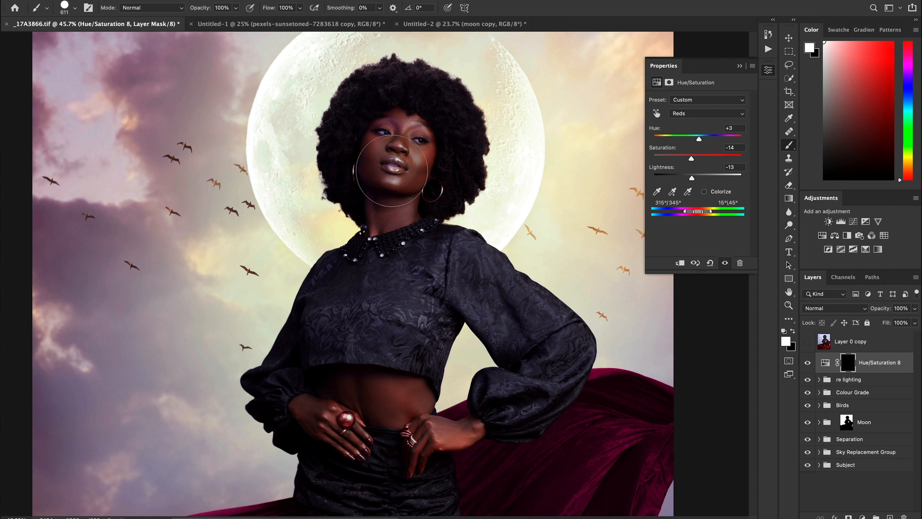
mouse_move(408, 153)
mouse_down()
mouse_move(377, 152)
mouse_move(391, 140)
mouse_up()
click(408, 140)
drag(428, 438, 410, 449)
drag(878, 312, 856, 324)
click(808, 363)
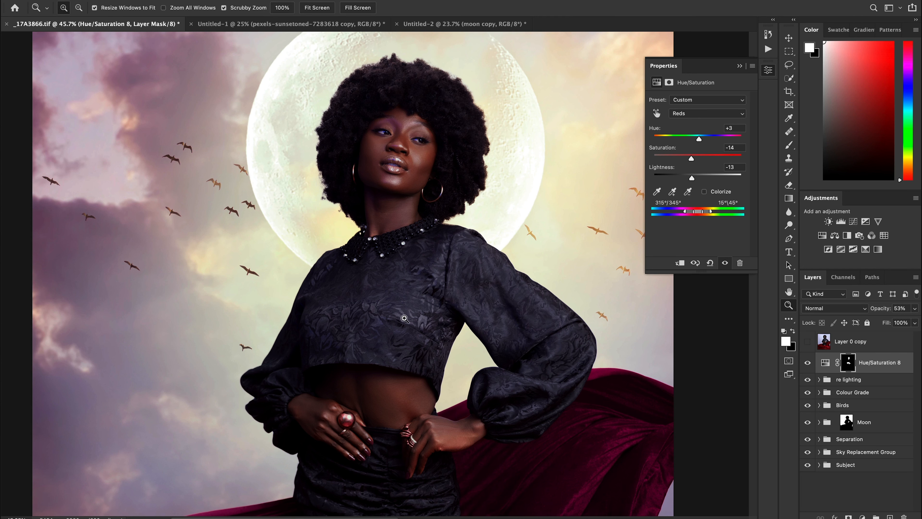
View the whole image and compare the composite with the original photo in Layer 0 copy
key(z)
mouse_move(458, 288)
mouse_down()
mouse_move(407, 311)
mouse_move(458, 305)
mouse_up()
click(808, 342)
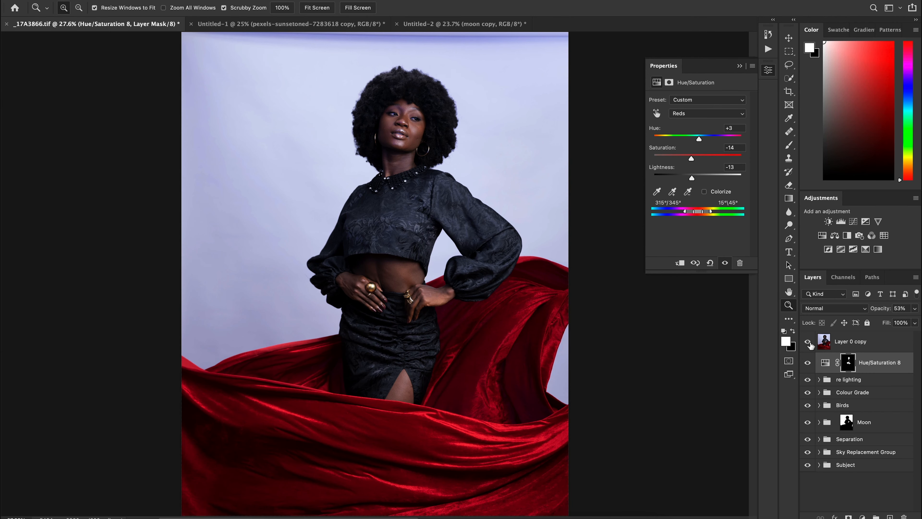
click(808, 342)
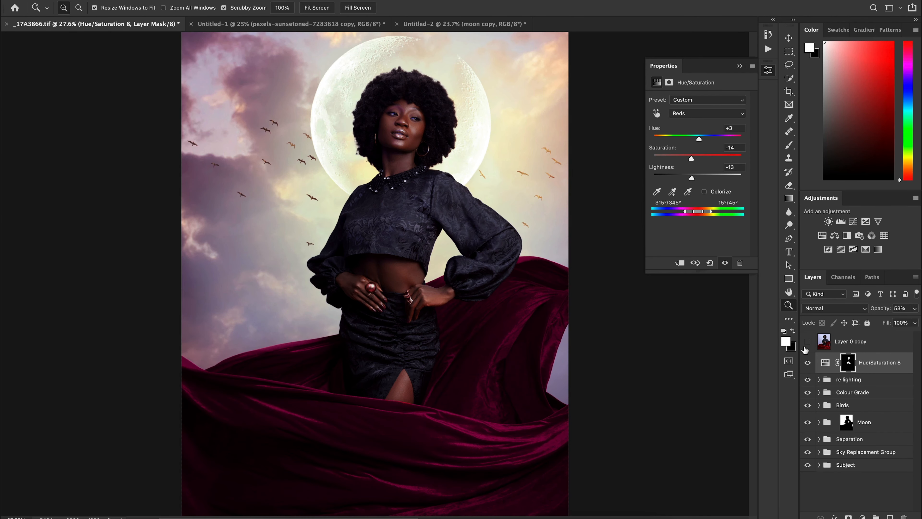
key(ctrl+minus)
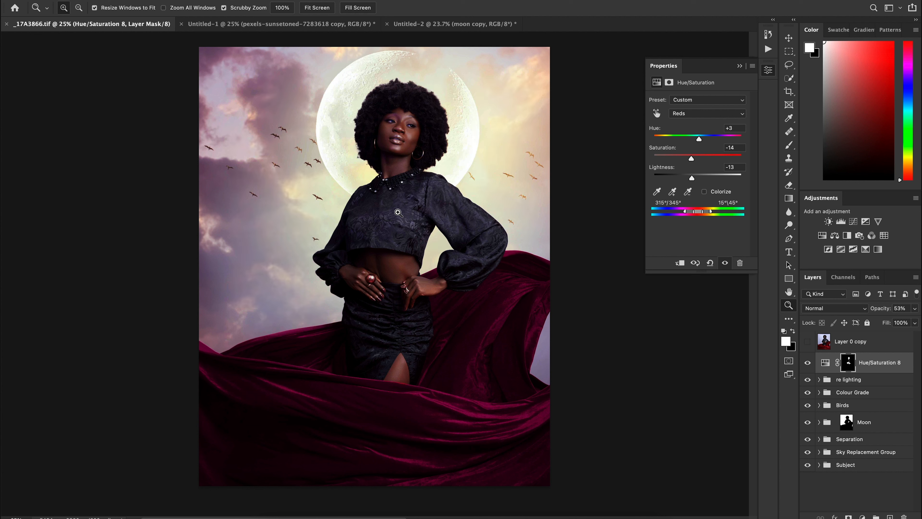
Add a Curves adjustment sampled from the sleeve that darkens the shadows from input 68 to output 54
click(854, 221)
click(657, 113)
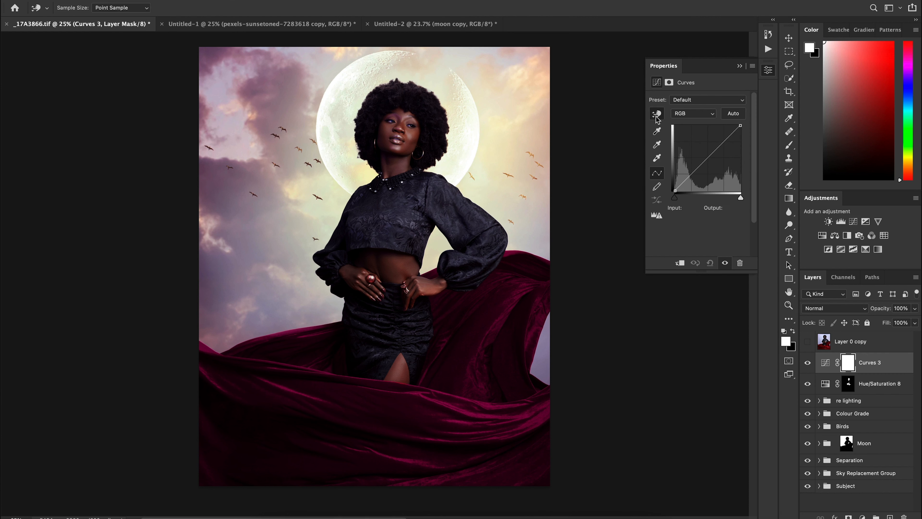
drag(443, 196, 442, 202)
click(441, 202)
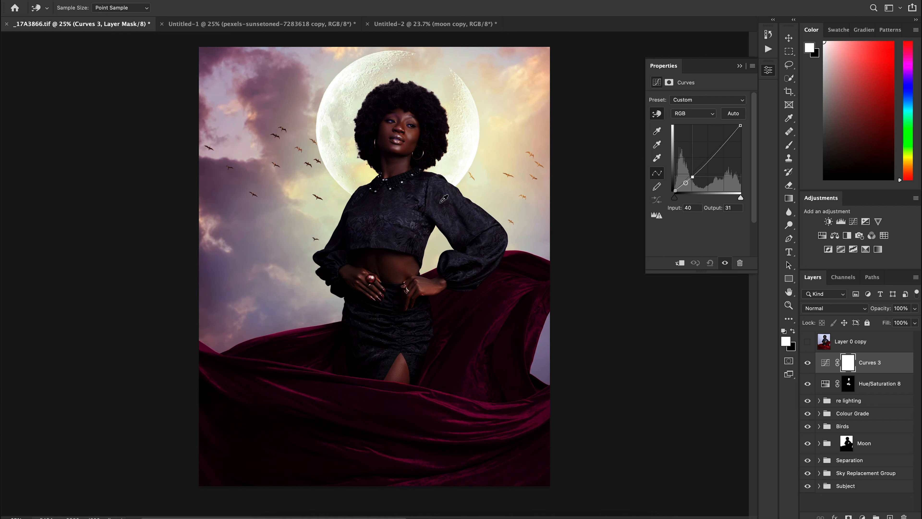
Invert the Curves mask and paint the darkening onto the woman's top and sleeve with the Brush
key(ctrl+i)
key(b)
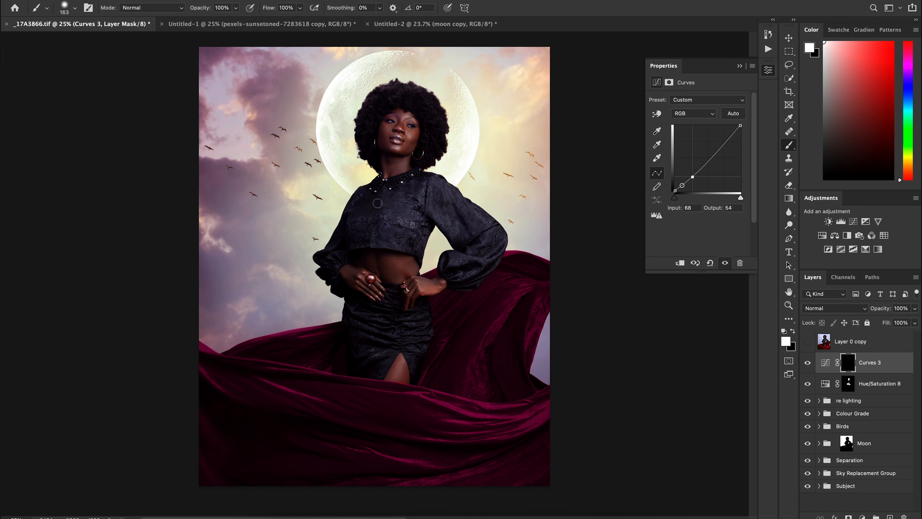
mouse_move(383, 229)
mouse_down()
mouse_move(396, 222)
mouse_move(392, 234)
mouse_up()
mouse_move(418, 229)
mouse_down()
mouse_move(419, 242)
mouse_move(420, 218)
mouse_move(404, 212)
mouse_up()
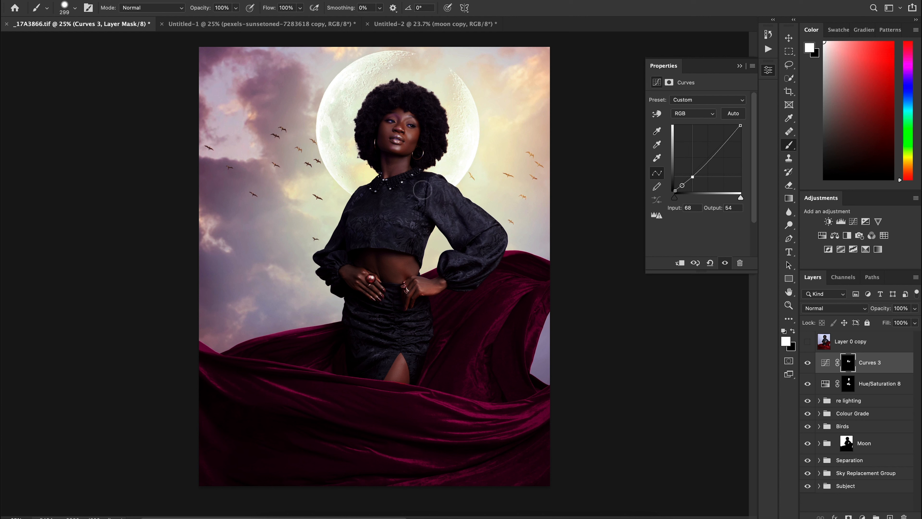
mouse_move(430, 207)
mouse_down()
mouse_move(447, 204)
mouse_move(442, 192)
mouse_move(451, 199)
mouse_move(449, 225)
mouse_up()
drag(365, 227, 361, 227)
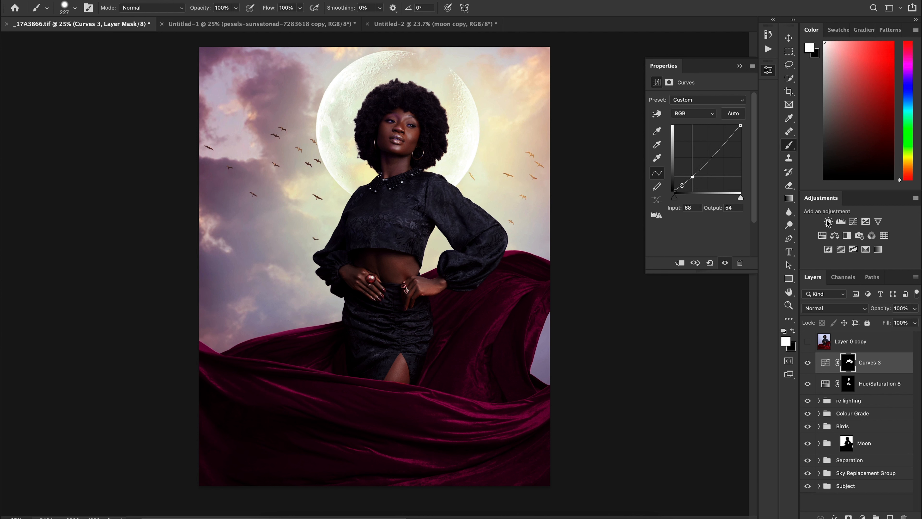
Add a Hue/Saturation adjustment that reduces the Blues sampled from the top and sets Magentas saturation to -44
click(823, 235)
click(657, 113)
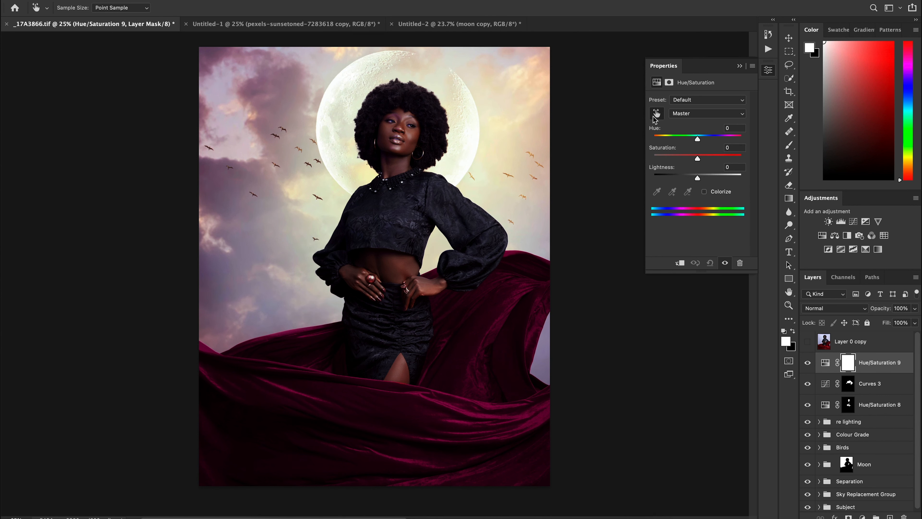
click(403, 196)
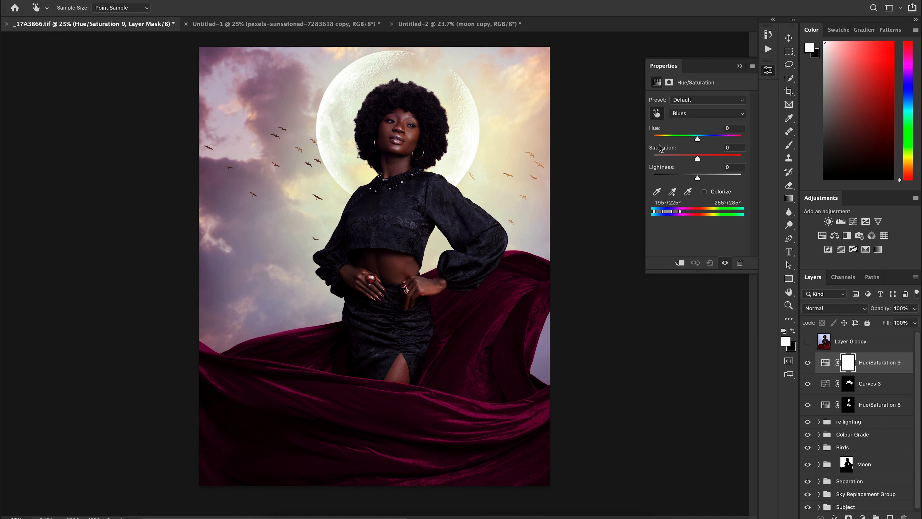
click(680, 154)
click(416, 92)
click(682, 159)
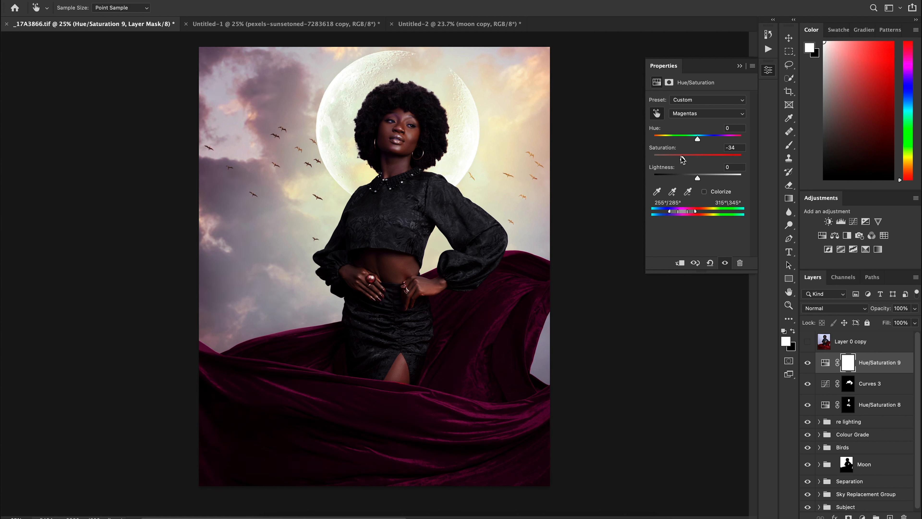
drag(683, 159, 678, 161)
Invert the new Hue/Saturation mask and paint the desaturation onto the woman's top, sleeves, skirt and hair
key(super+i)
key(b)
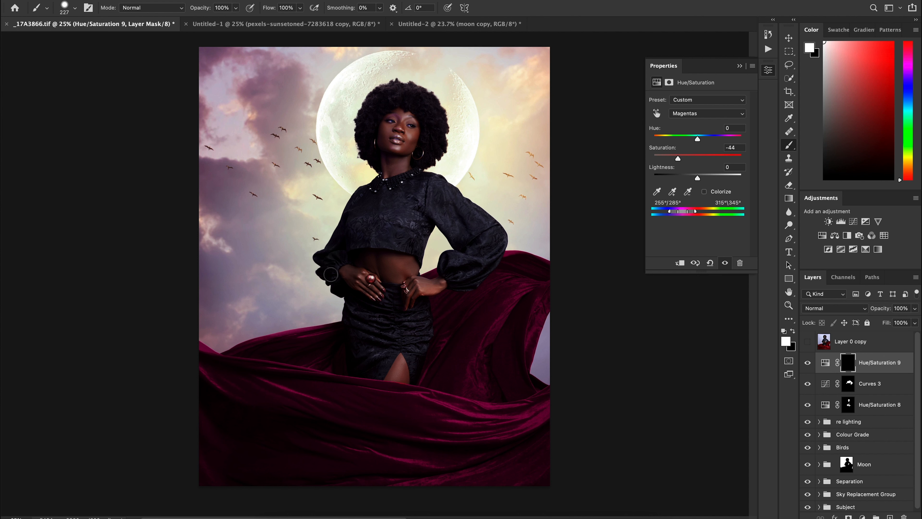
mouse_move(361, 217)
mouse_down()
mouse_move(352, 240)
mouse_move(390, 234)
mouse_up()
mouse_move(395, 193)
mouse_down()
mouse_move(457, 197)
mouse_move(442, 198)
mouse_up()
drag(430, 186, 455, 213)
drag(367, 317, 359, 317)
drag(421, 310, 413, 367)
drag(381, 135, 382, 135)
Compare the clothing with and without the desaturation, and lower that adjustment layer's opacity to 70%
click(807, 362)
click(807, 363)
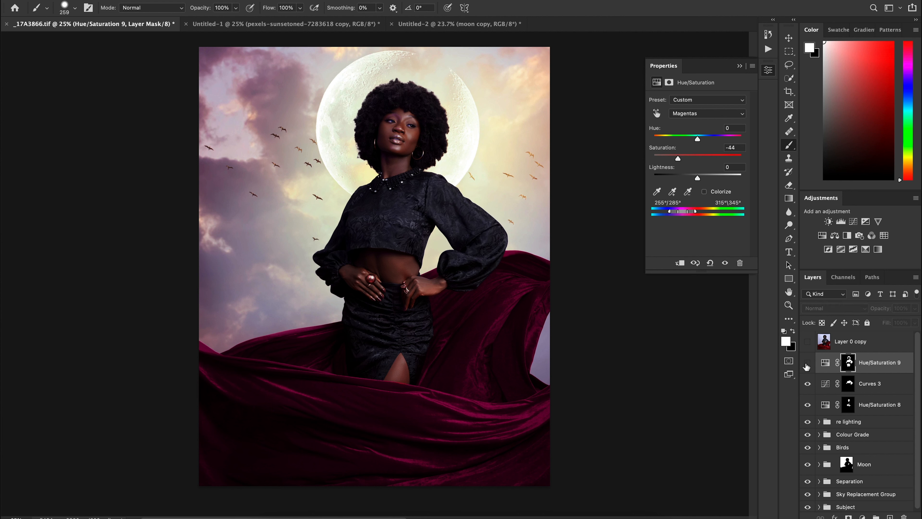
click(806, 364)
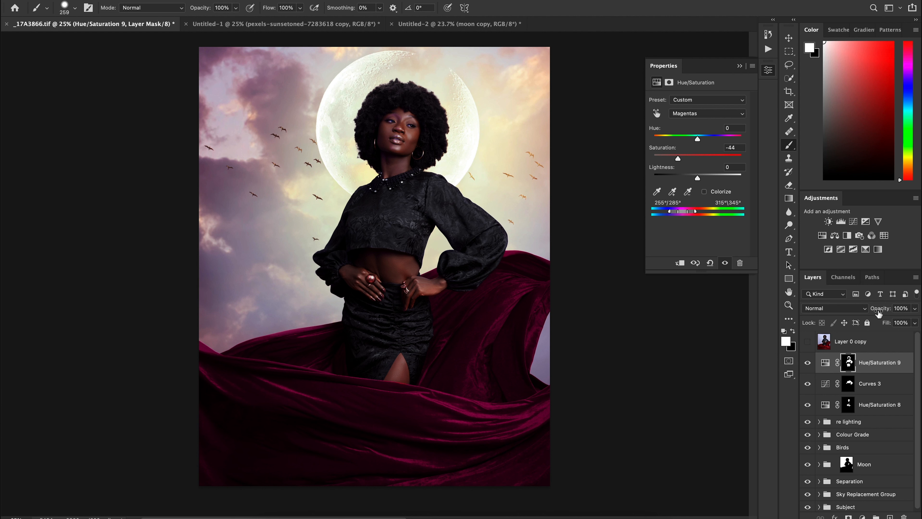
drag(879, 311, 863, 313)
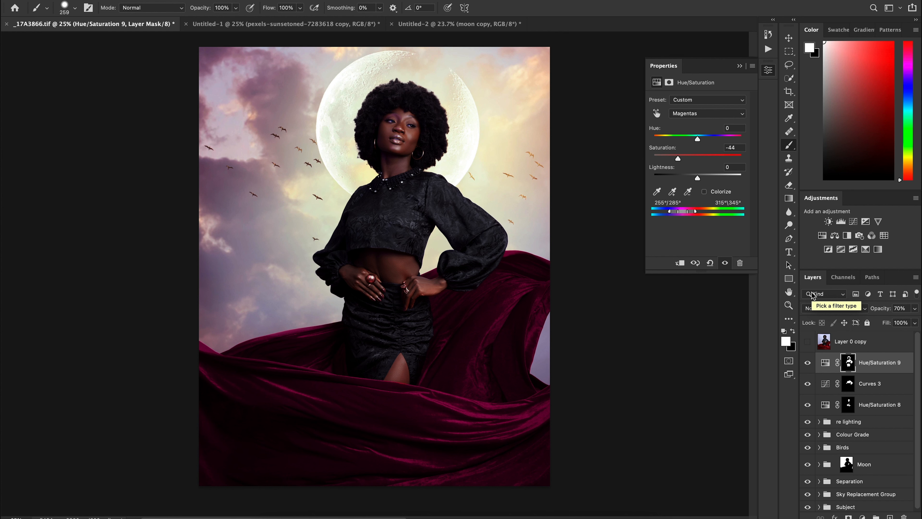
Group the three newest adjustment layers, check the group's effect, and name it "Final Touch"
shift+click(880, 405)
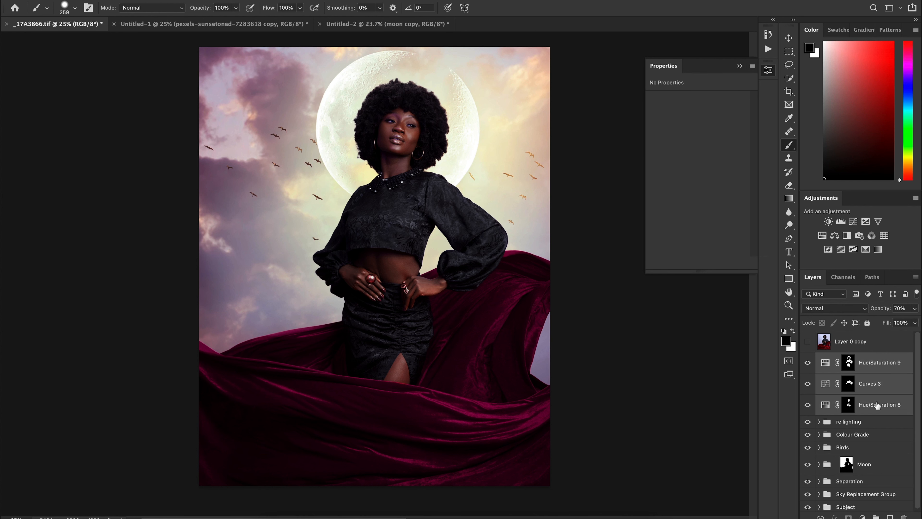
key(ctrl+g)
click(806, 358)
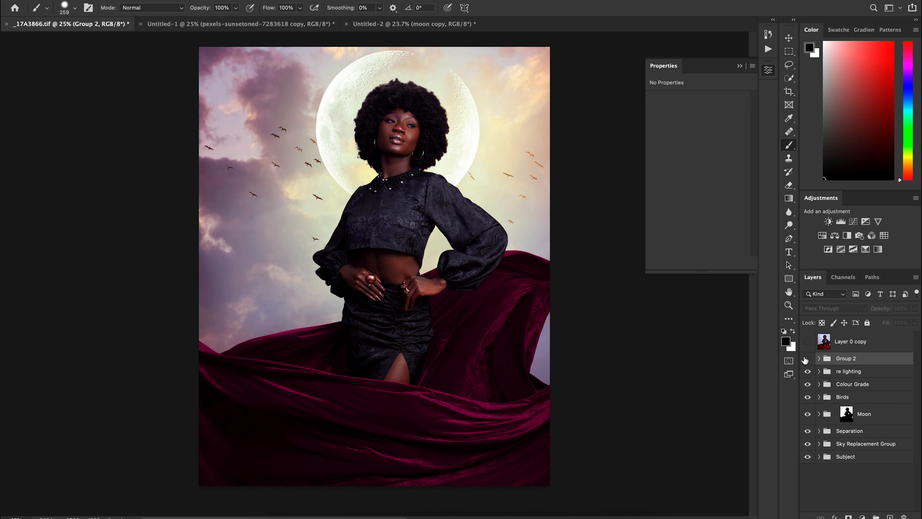
click(806, 358)
double_click(845, 360)
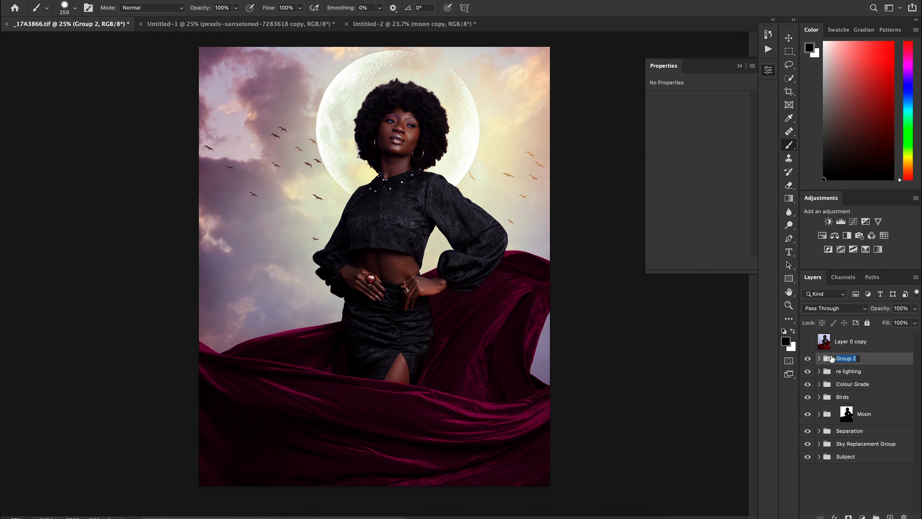
text(Final Touch)
key(Return)
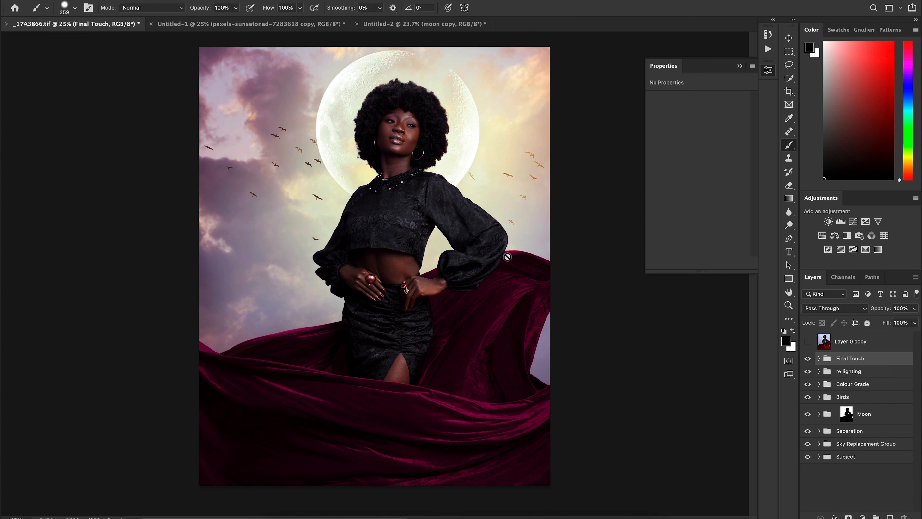
Save the document and compare the finished composite with the original photo
key(z)
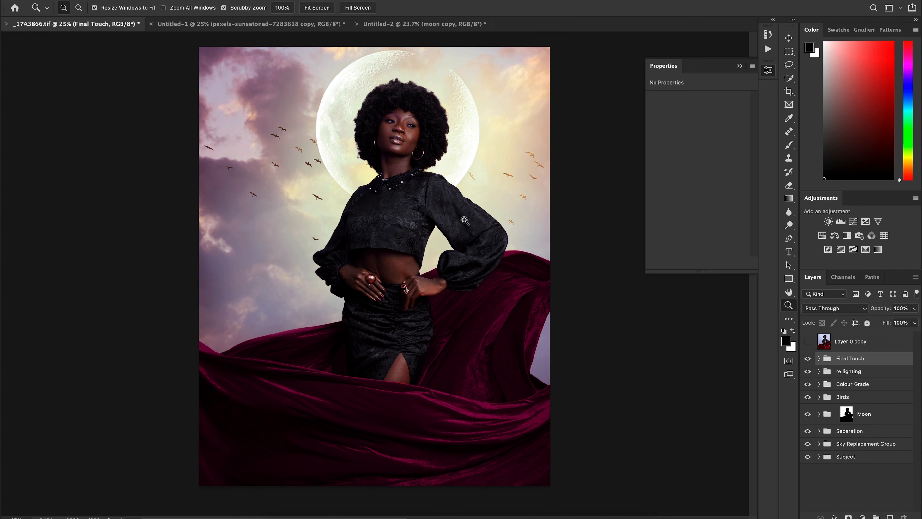
key(b)
key(ctrl+s)
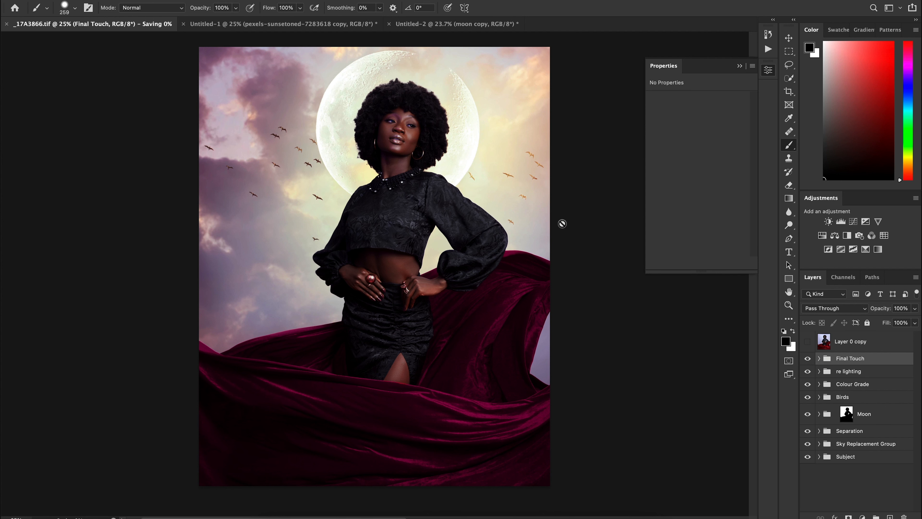
click(808, 341)
click(808, 341)
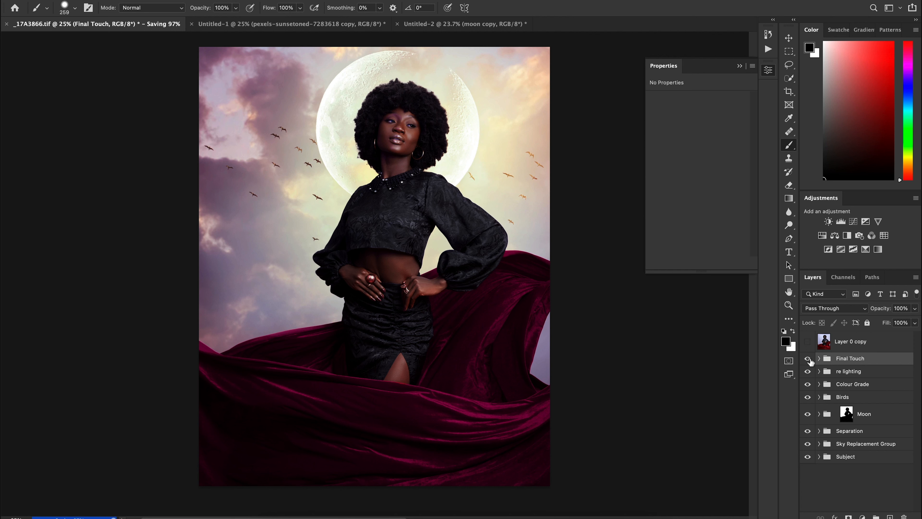
Show only the Subject group, restore the other groups one by one up to Final Touch, and compare with the original
alt+click(808, 456)
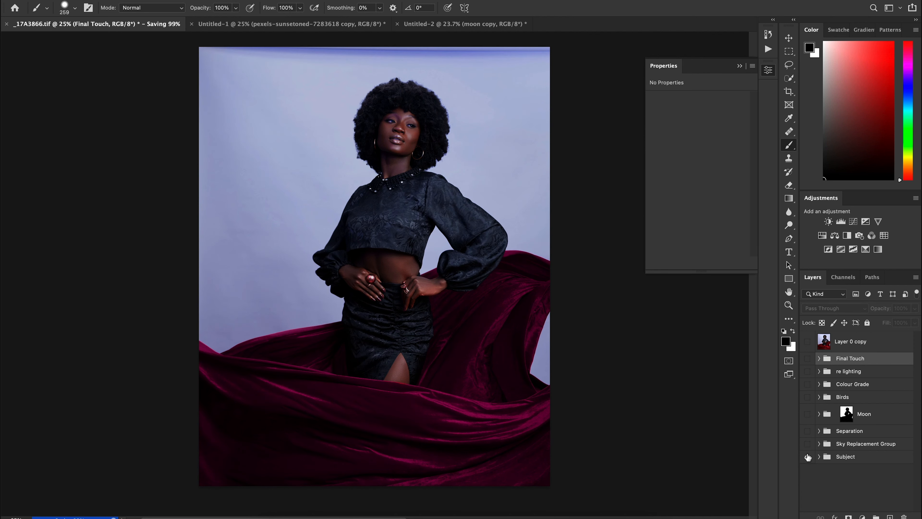
click(807, 446)
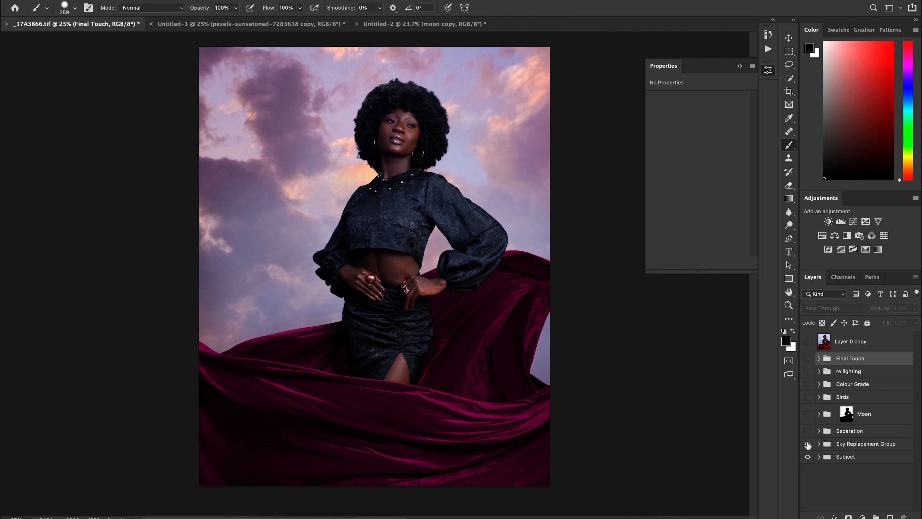
click(807, 431)
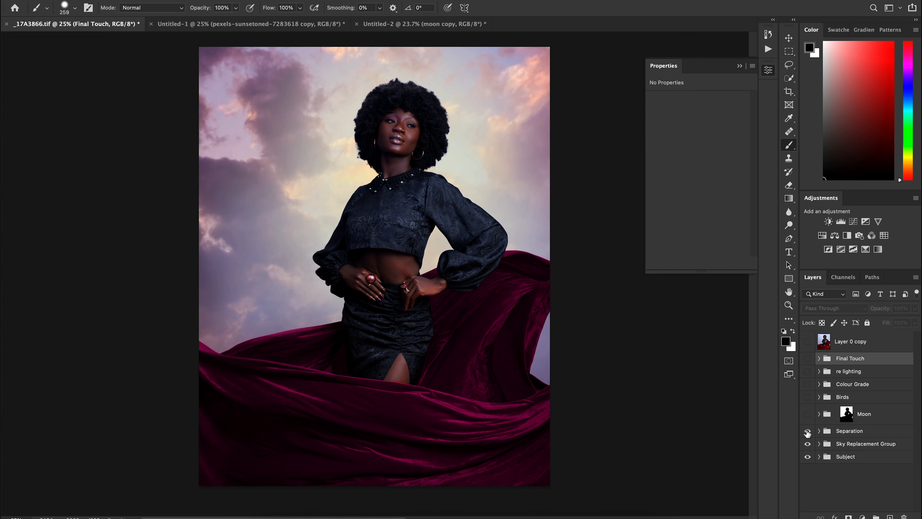
click(807, 415)
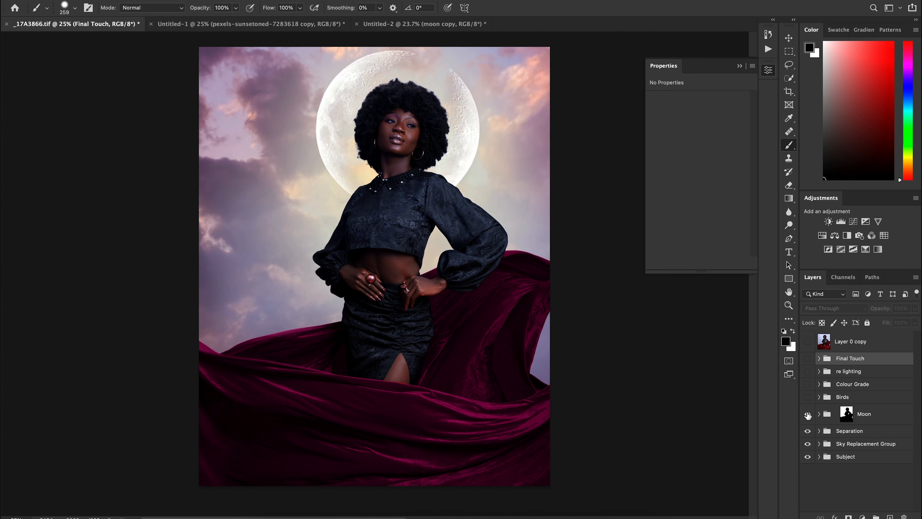
click(807, 397)
click(807, 385)
click(807, 384)
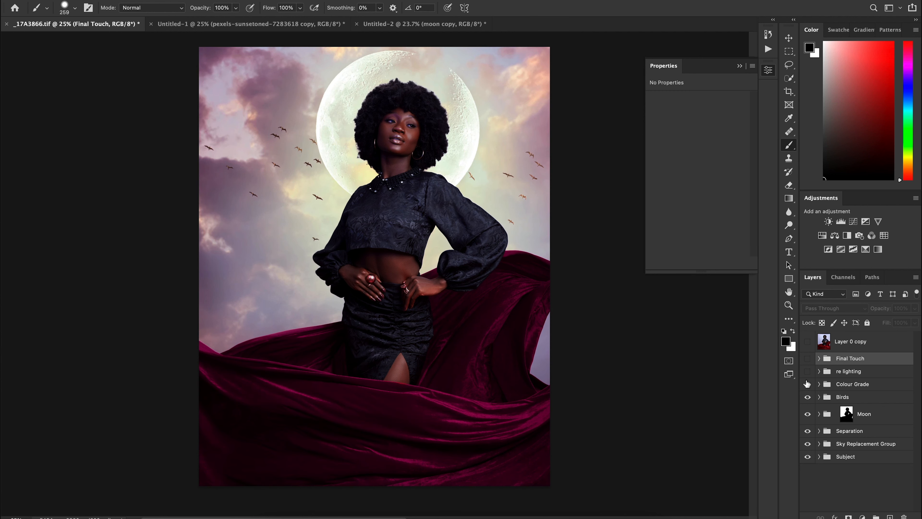
click(807, 371)
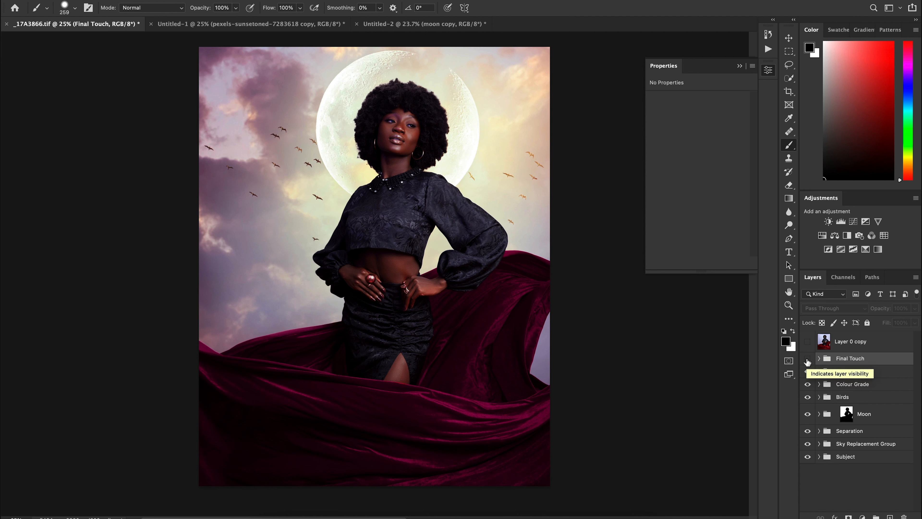
click(808, 359)
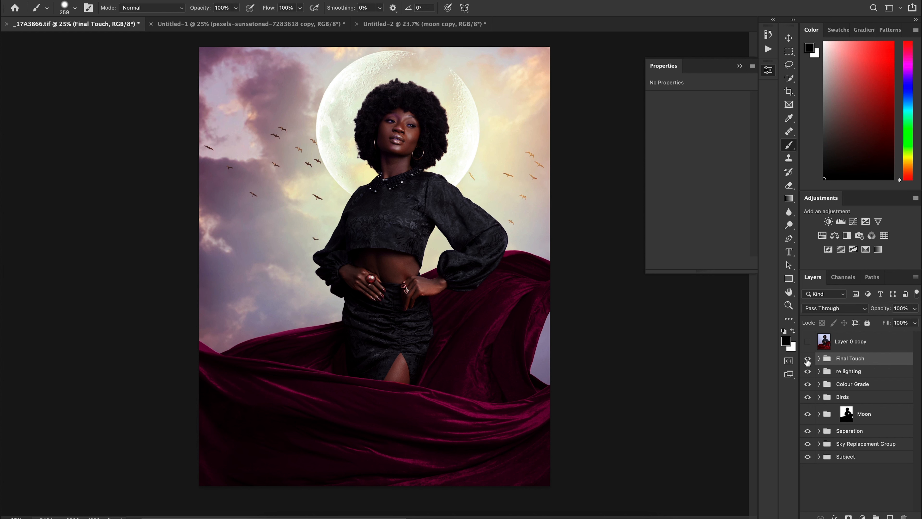
click(807, 341)
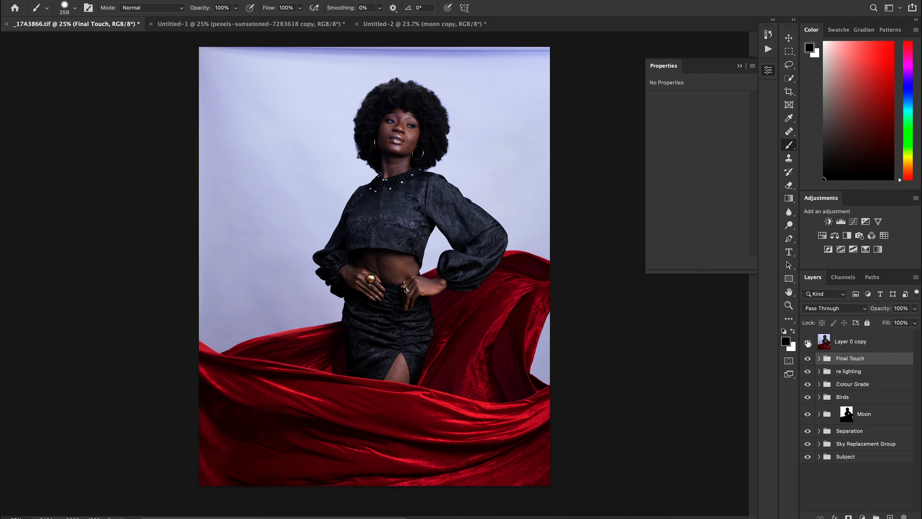
click(807, 341)
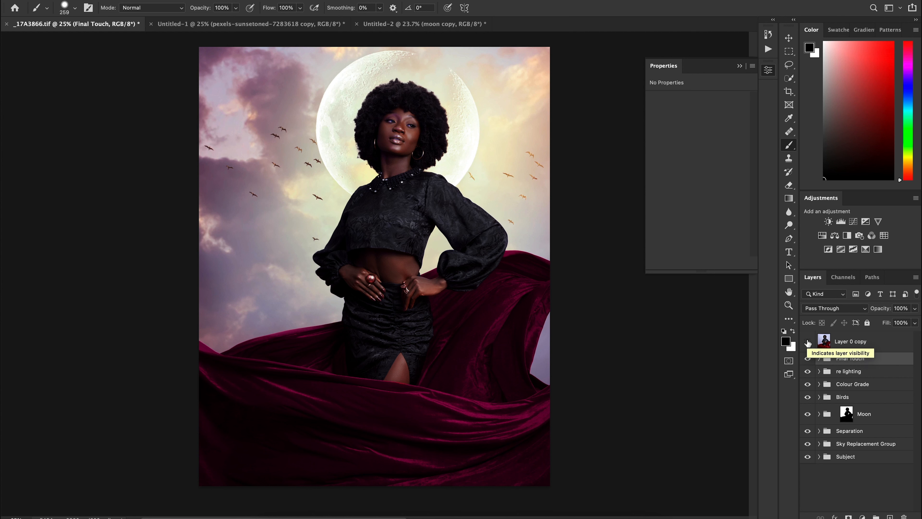